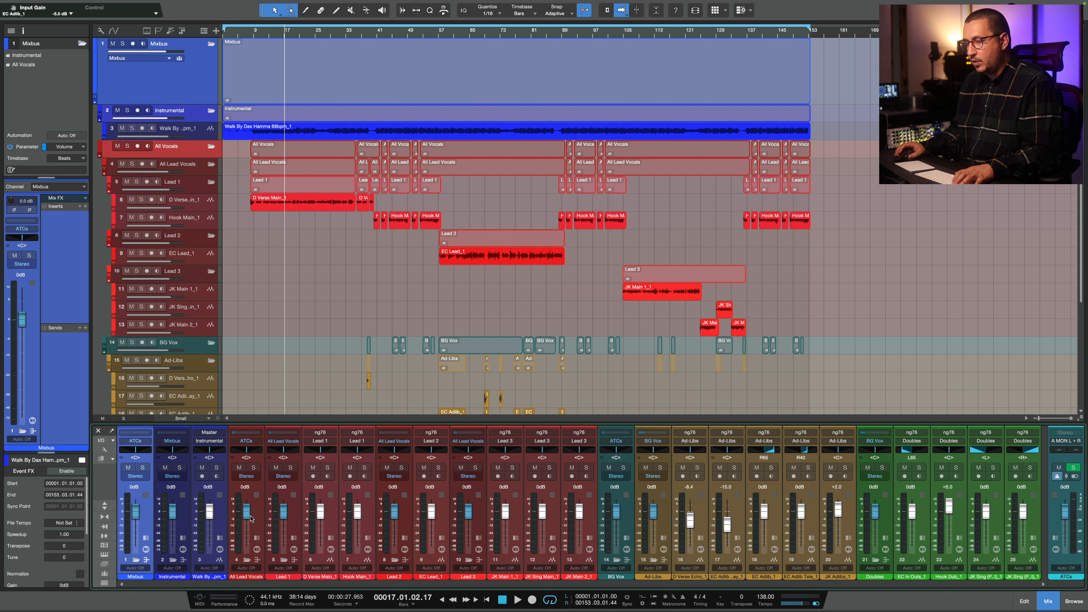
Route the output of the All Lead Vocals bus to Mixbus.
click(249, 441)
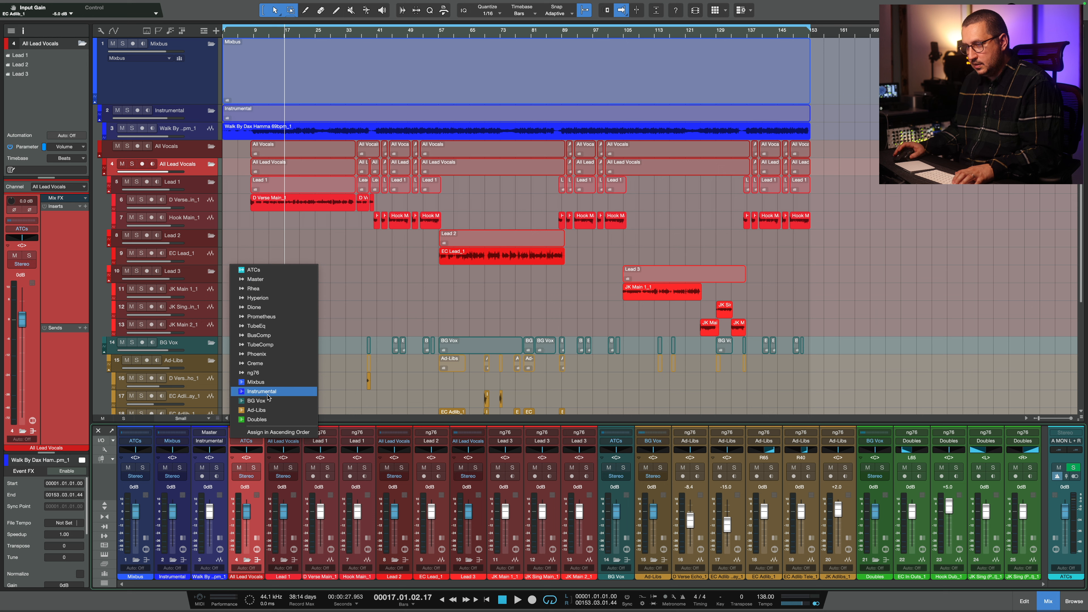
click(257, 382)
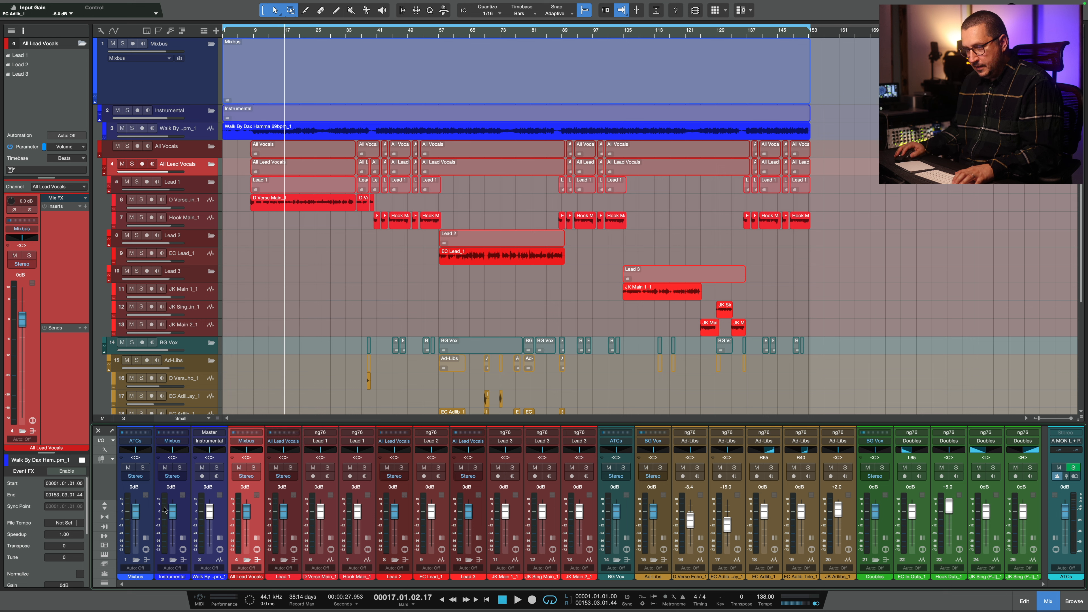
click(183, 513)
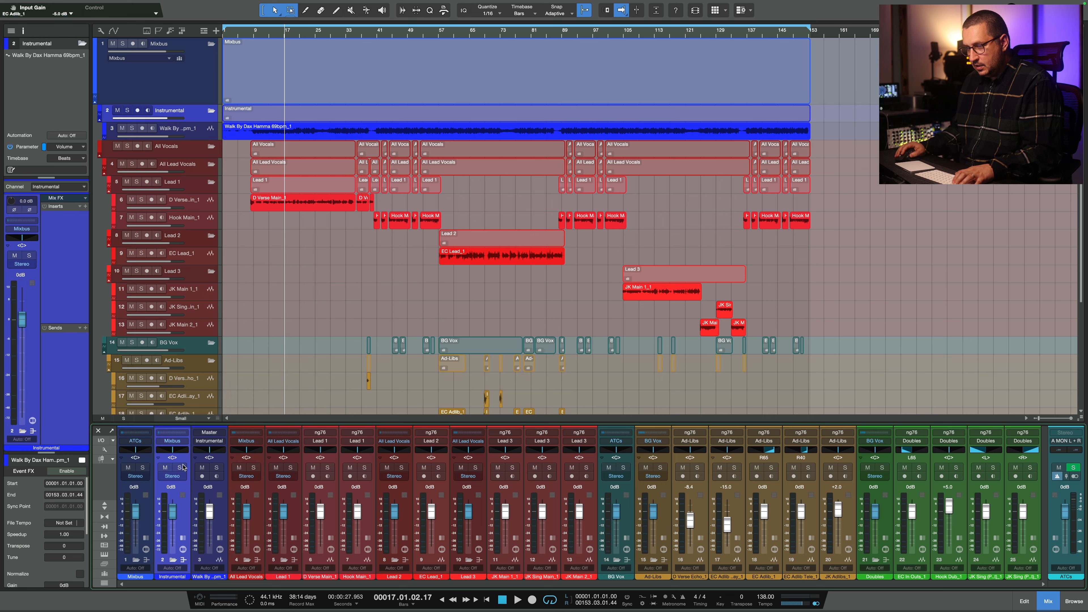
click(263, 517)
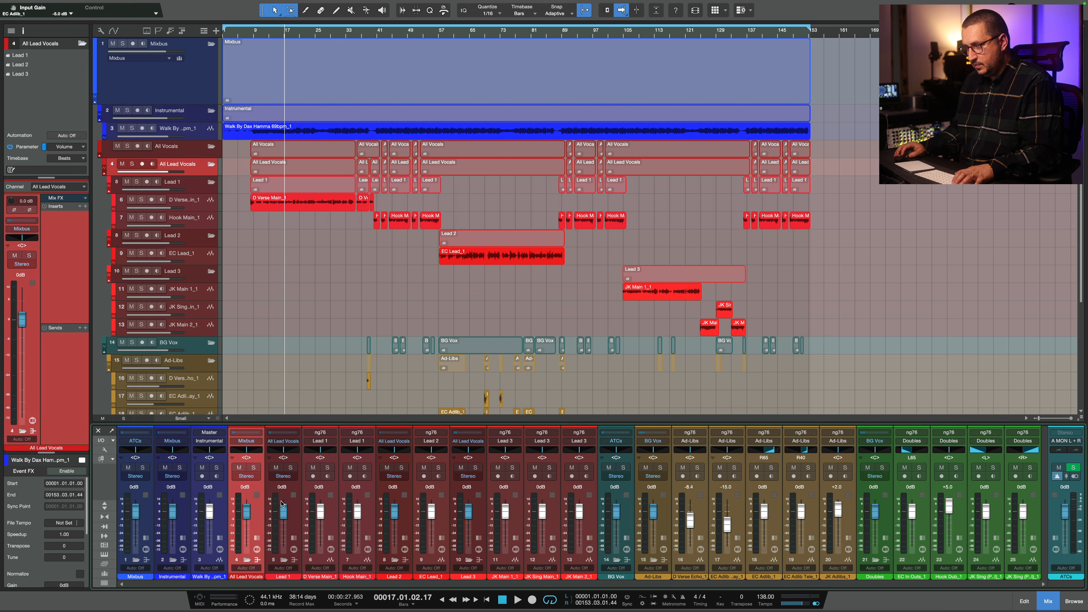
Give the All Vocals folder its own bus, route the BG Vox output to All Vocals, and hide the mixing console.
click(624, 519)
click(616, 441)
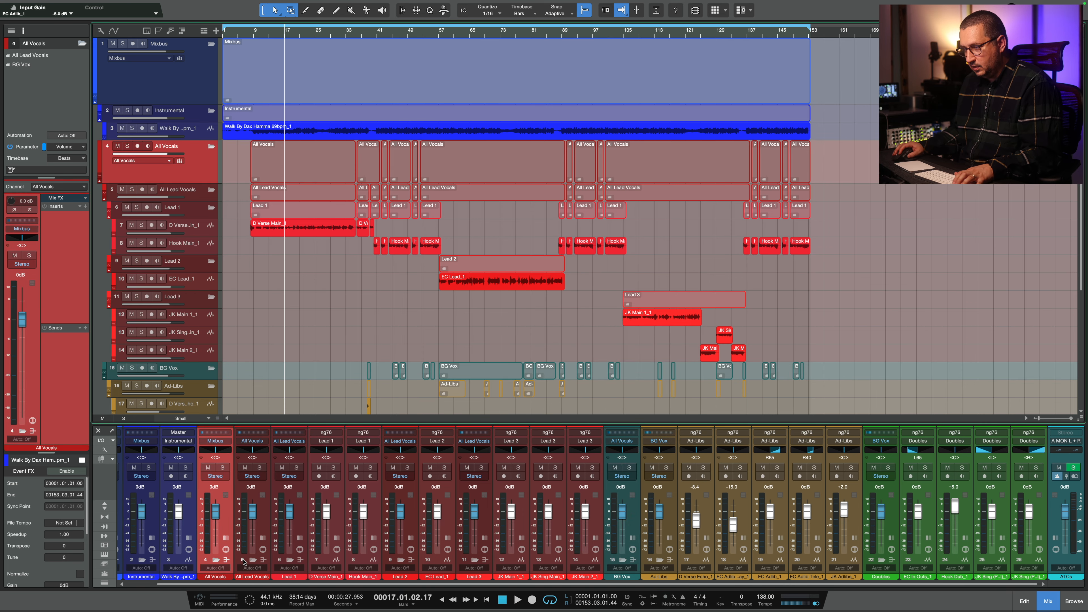
click(632, 518)
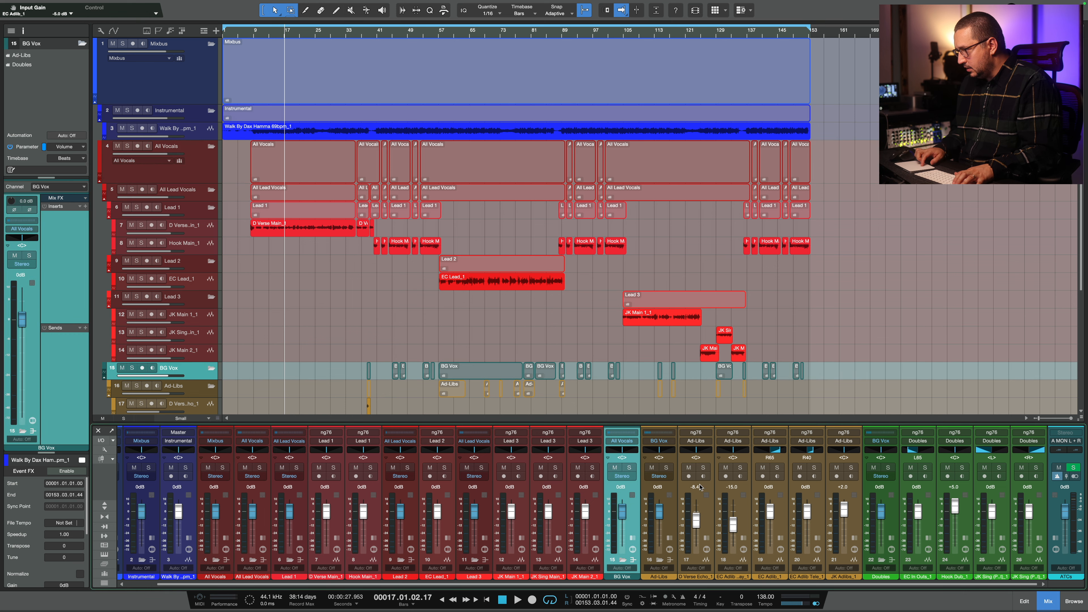
key(F3)
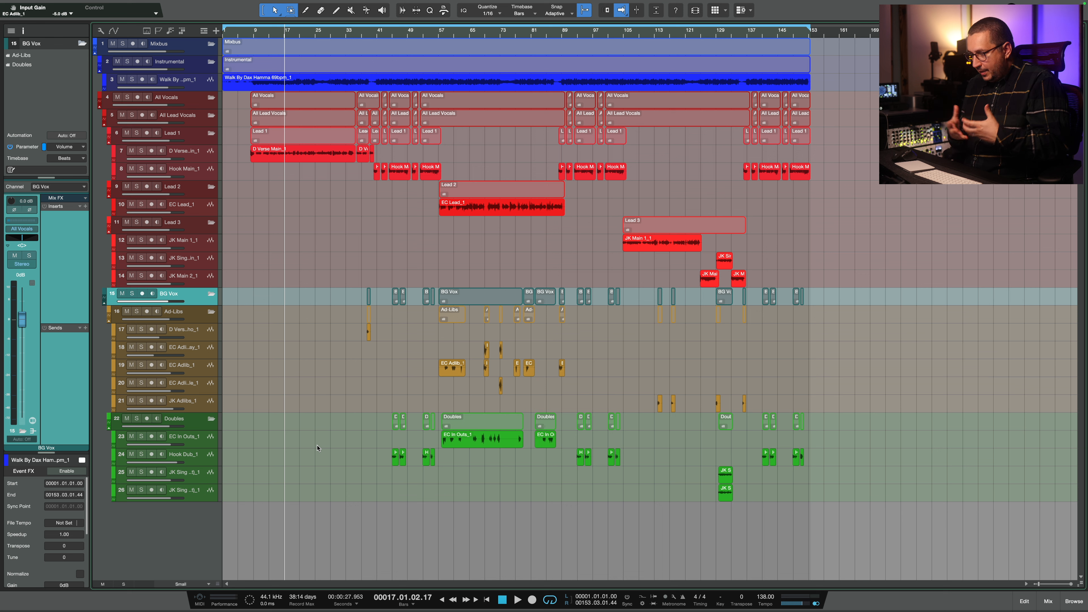
Play the song briefly from about bar 9 and from the hook near bar 45 to check the vocal bus signal flow.
click(257, 31)
key(space)
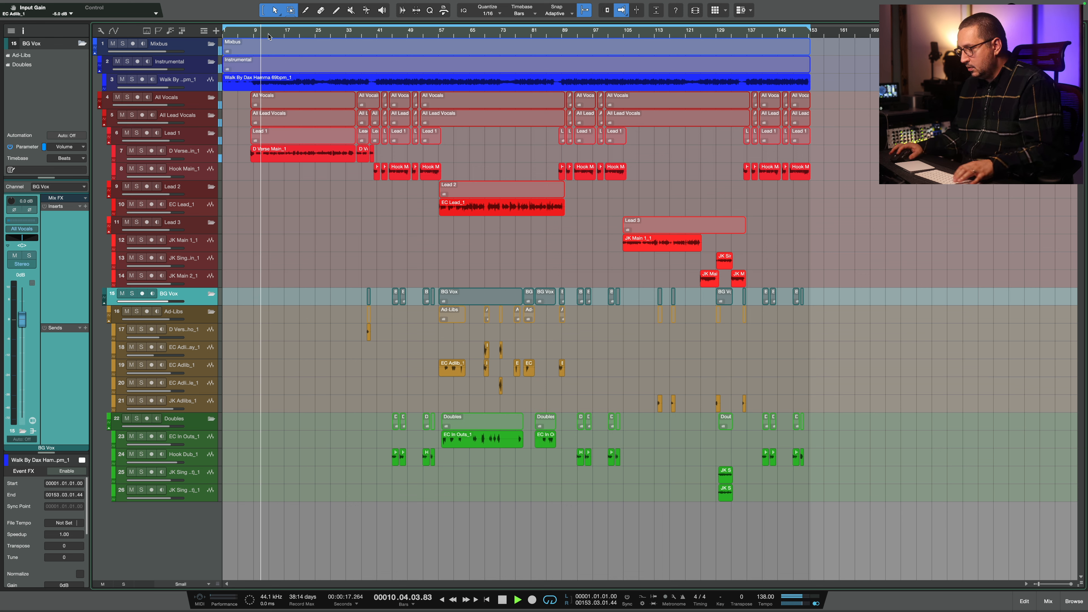
click(385, 31)
click(397, 32)
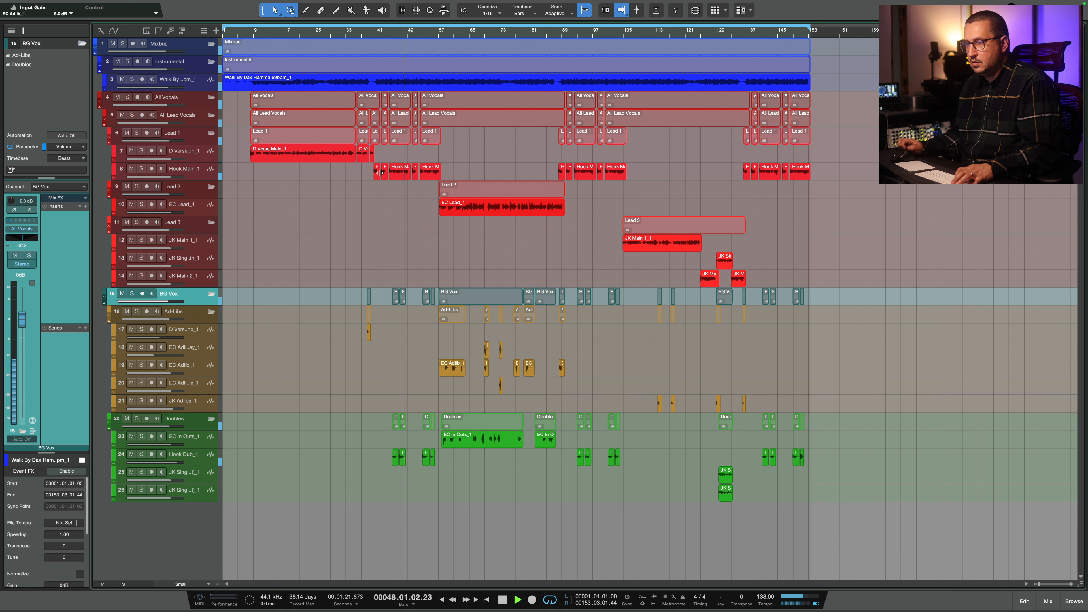
key(F3)
key(space)
key(F3)
Trace the routing from the JK Sing doubles through the Doubles, BG Vox and All Lead Vocals folders up to Mixbus.
click(200, 491)
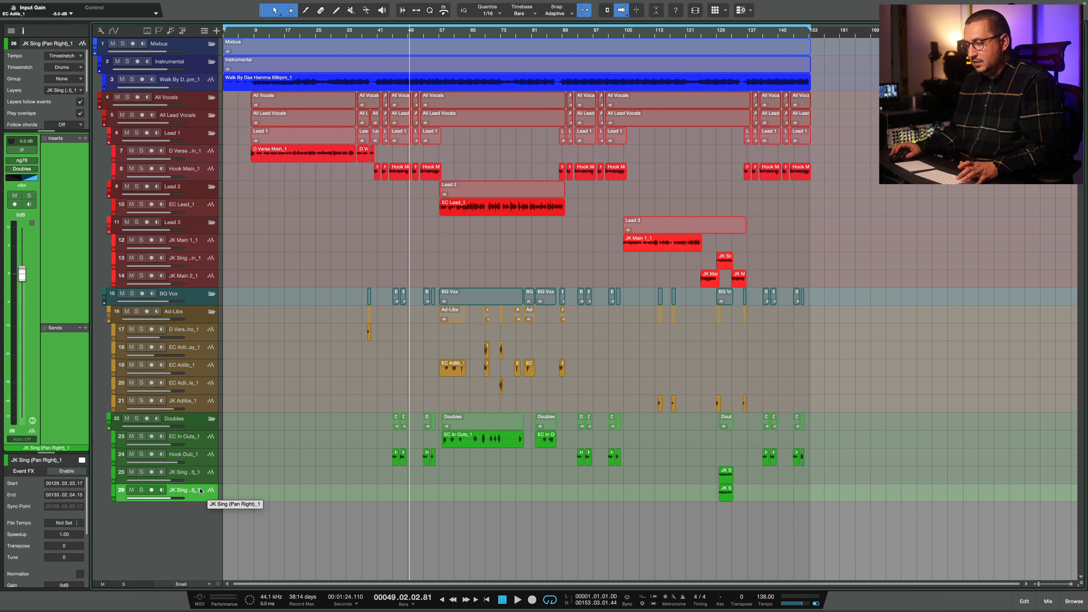
click(197, 475)
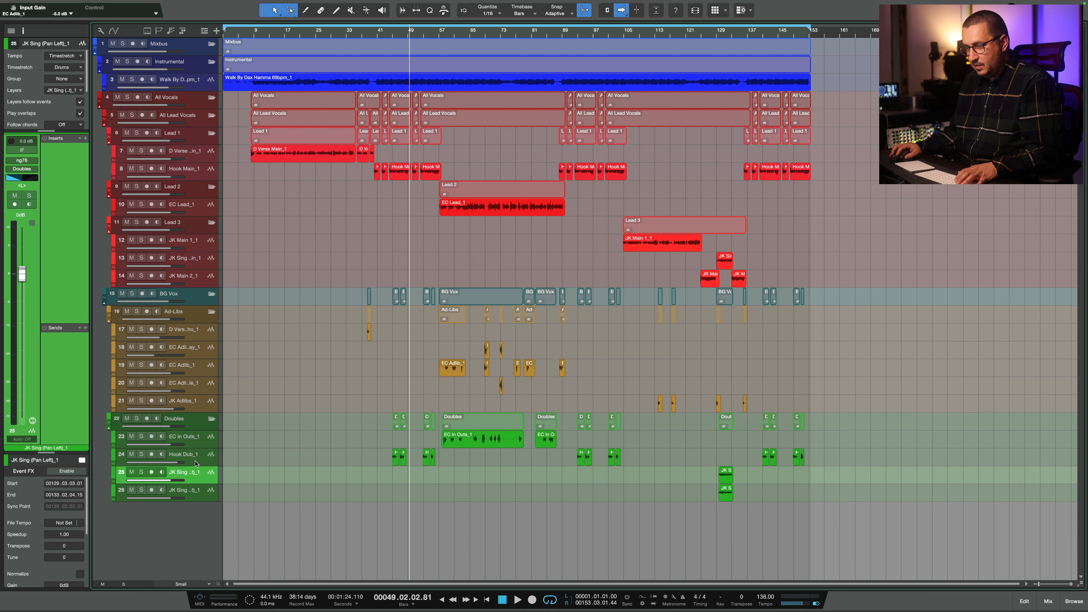
click(199, 432)
click(199, 426)
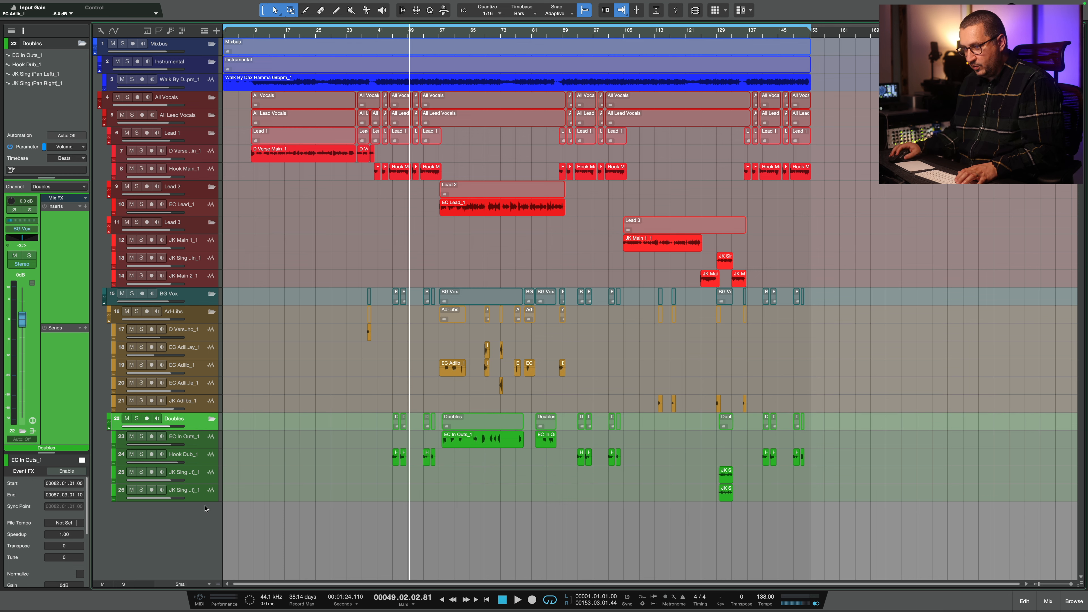
click(196, 496)
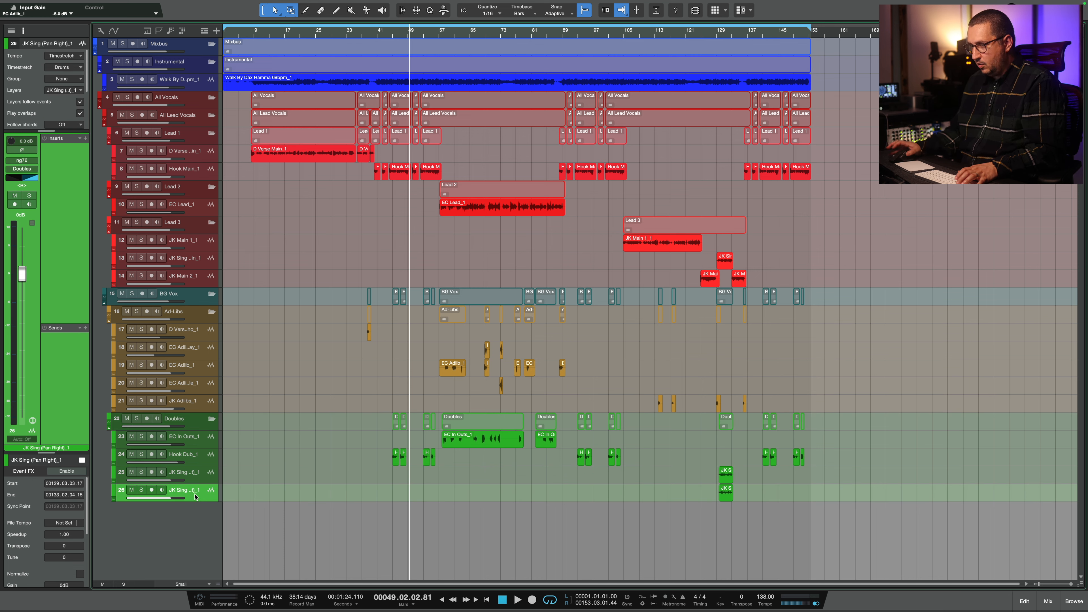
click(191, 424)
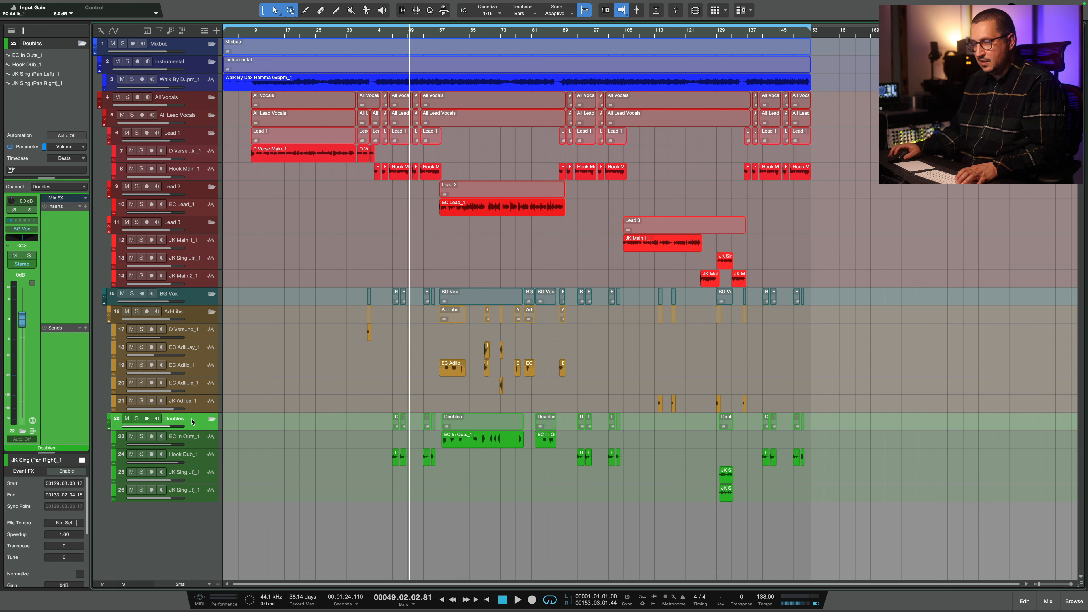
click(197, 295)
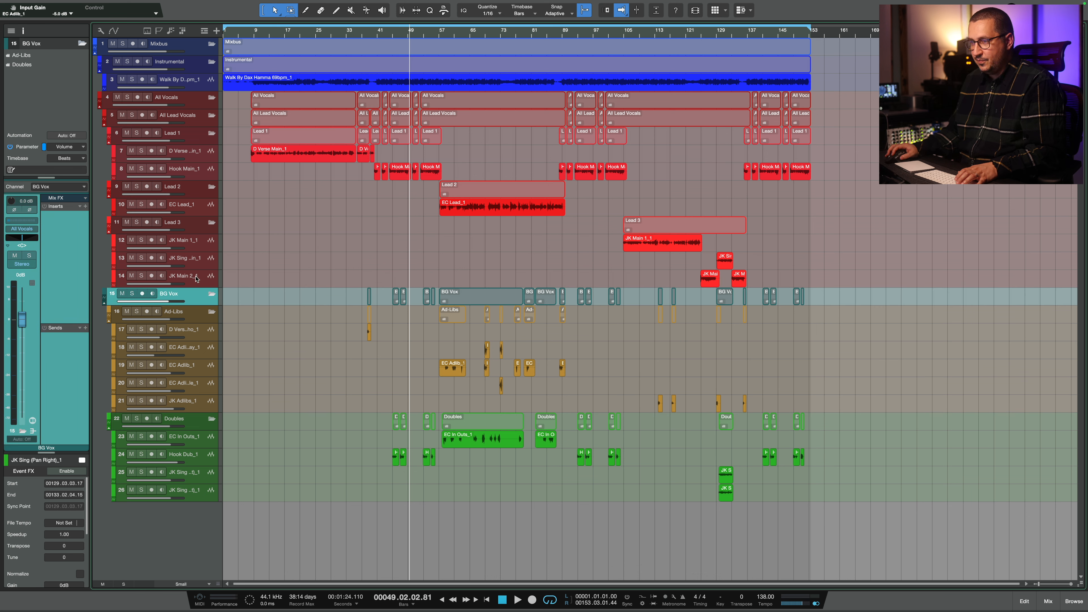
click(184, 121)
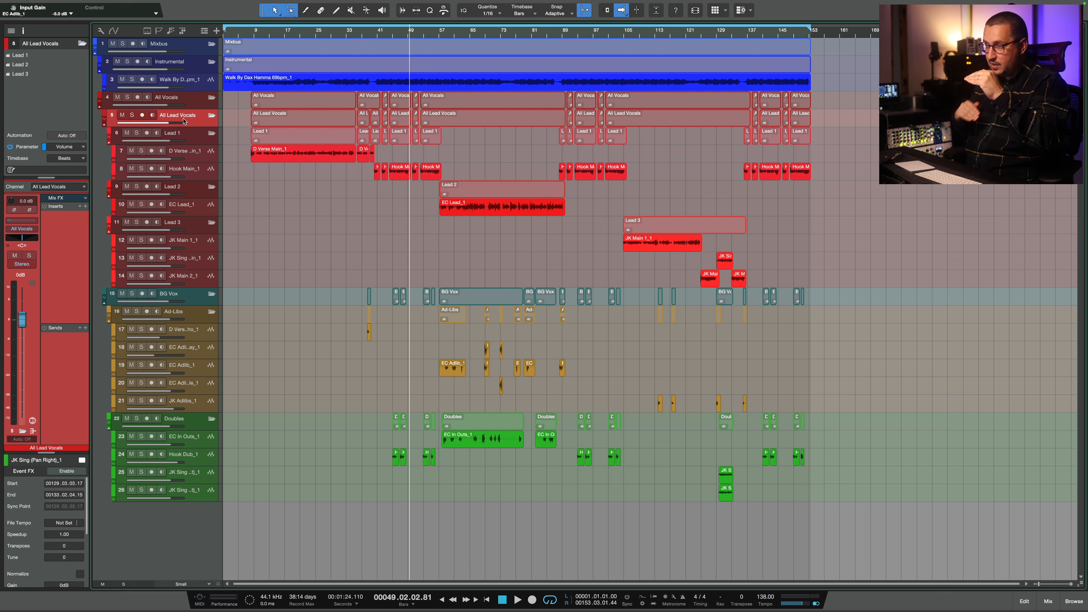
click(190, 53)
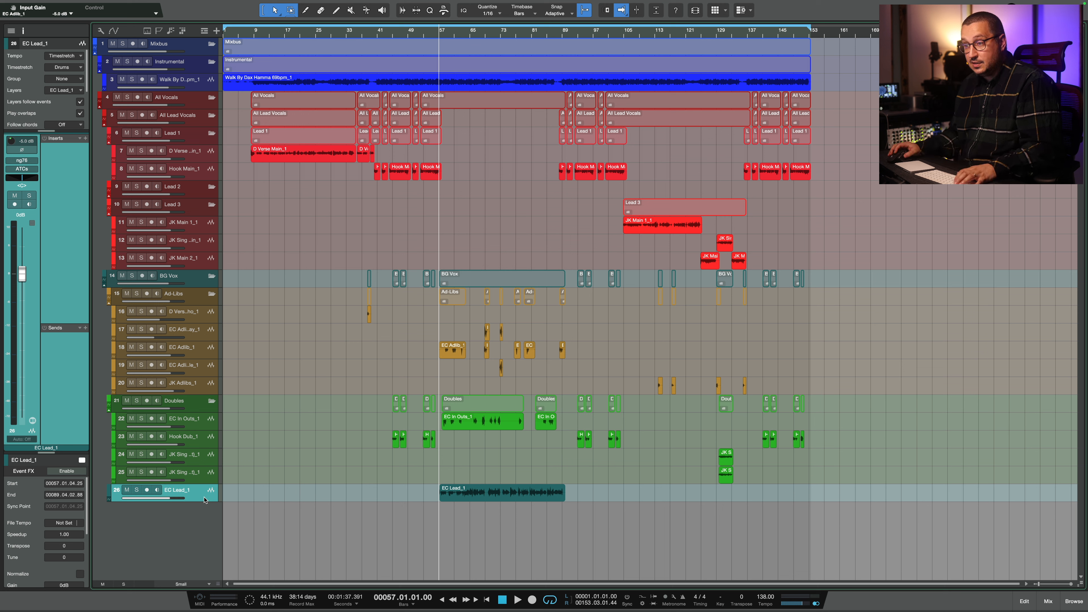
Move the EC Lead_1 track from the end of the track list into the Lead 2 folder.
drag(205, 500, 192, 191)
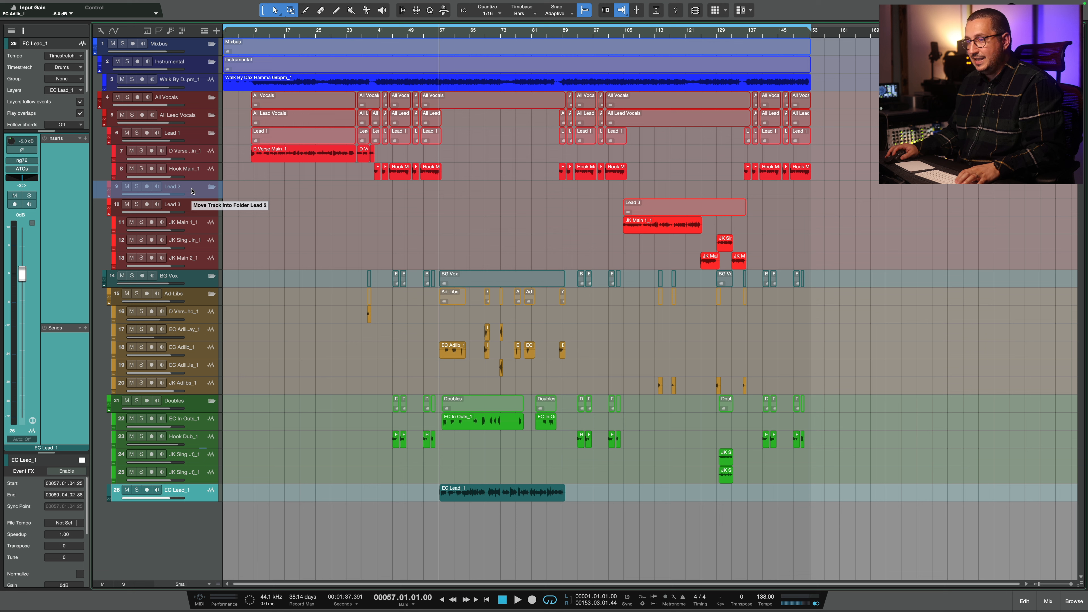
drag(192, 191, 192, 191)
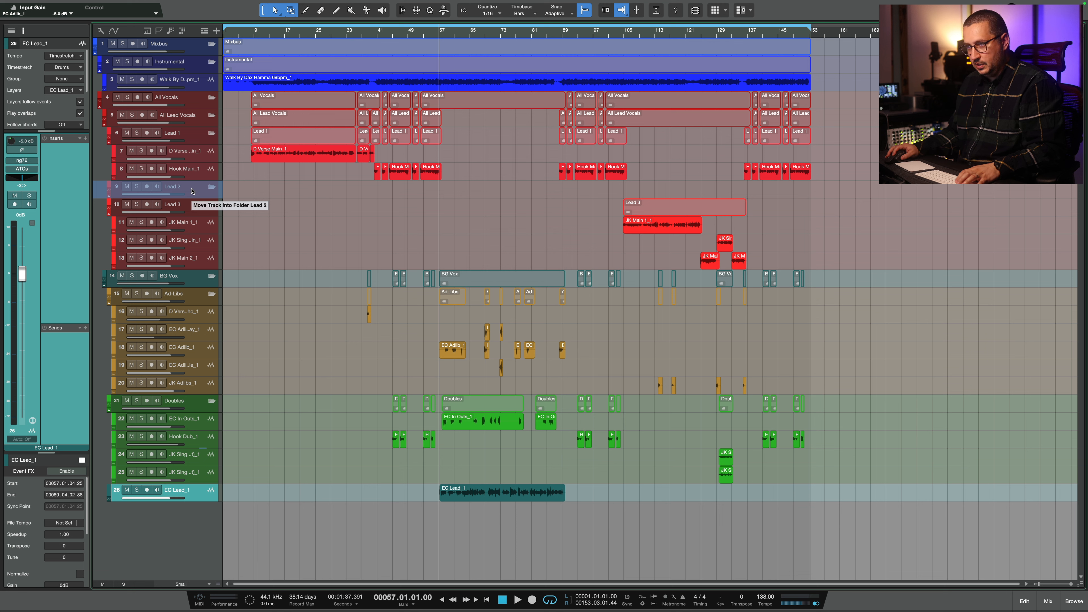
drag(192, 190, 192, 191)
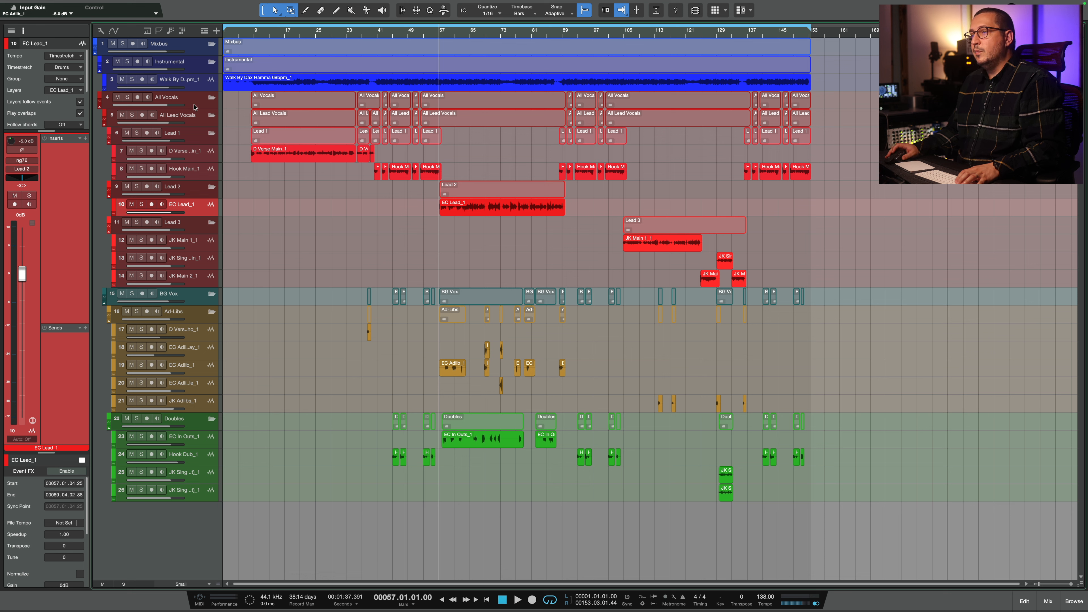
Select the Mixbus folder and set the track height of the arrangement to Tiny.
click(187, 52)
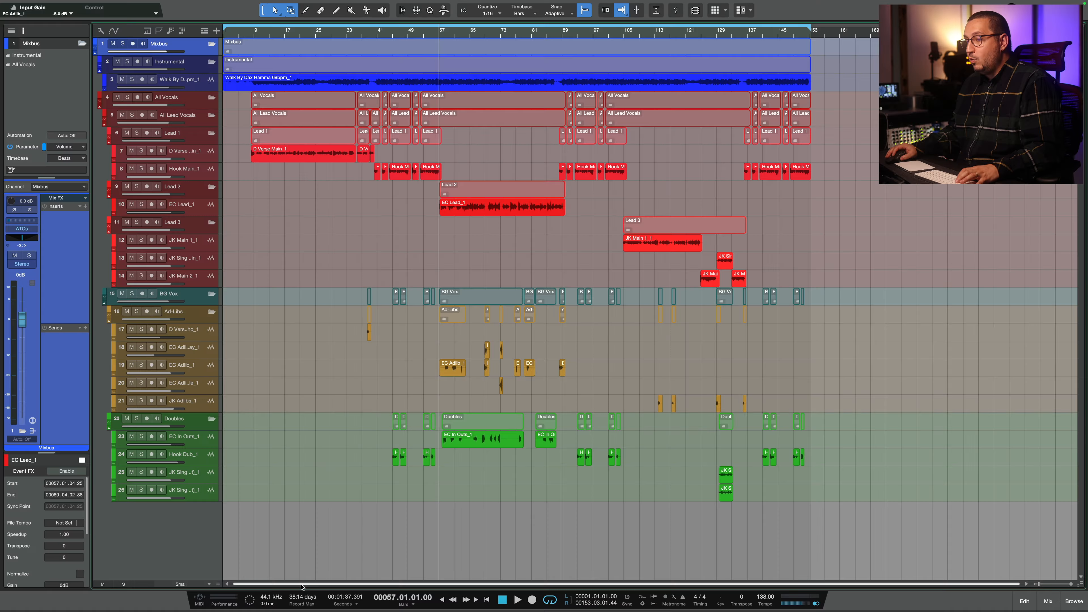
click(180, 585)
click(196, 529)
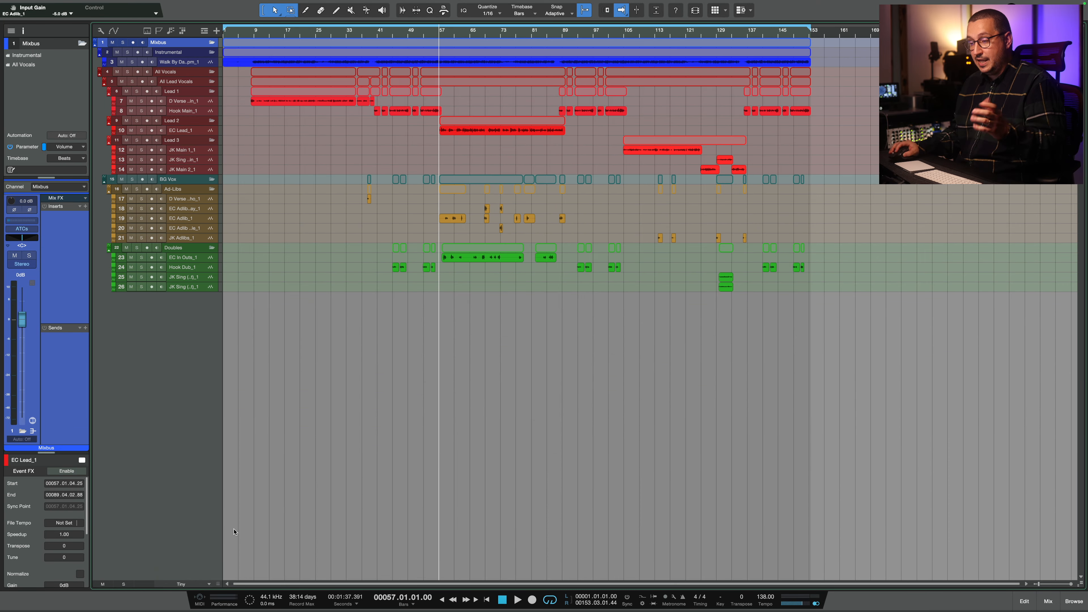
Add ten FX channels, FX 1 to FX 10, in the mixing console and hide the console.
key(F3)
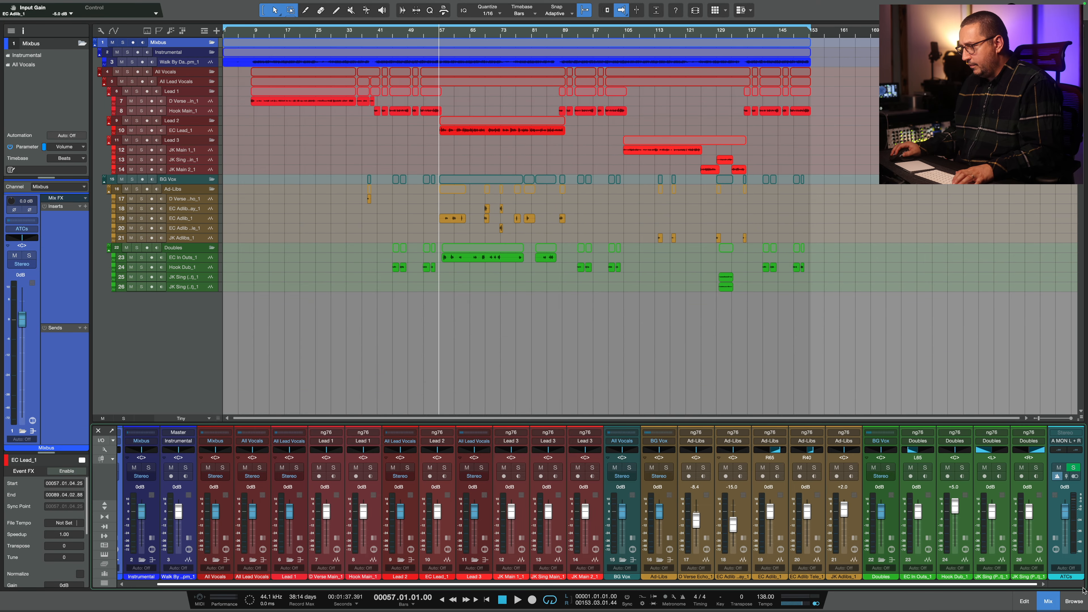
right_click(1041, 525)
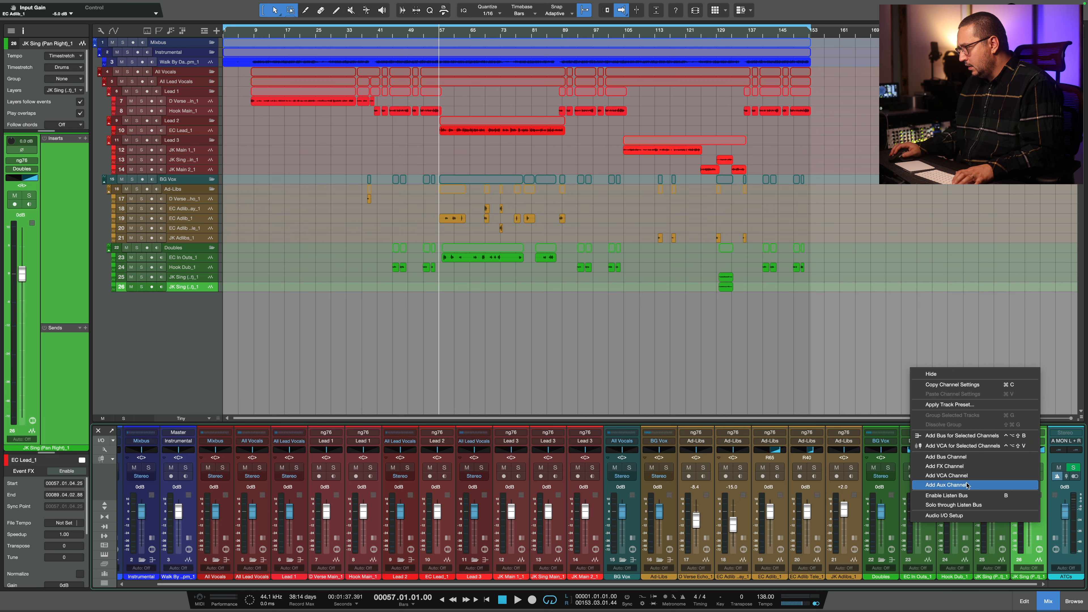
click(969, 466)
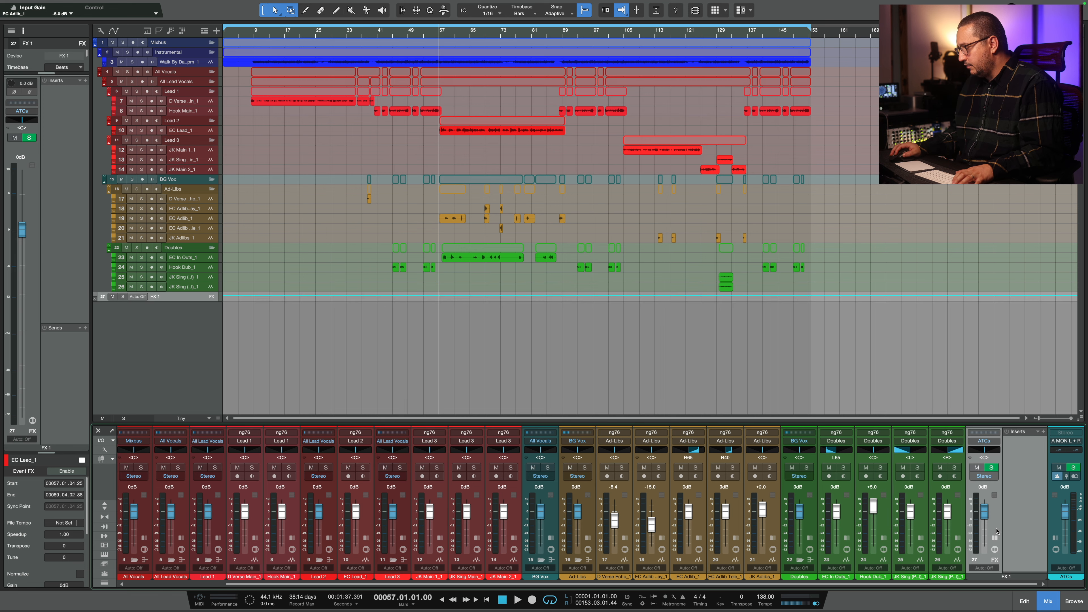
right_click(997, 513)
click(955, 456)
right_click(996, 507)
click(954, 452)
right_click(997, 508)
click(954, 452)
right_click(996, 508)
click(954, 453)
click(955, 453)
right_click(996, 508)
click(955, 452)
right_click(996, 508)
click(954, 452)
key(F3)
Pack the FX 1 to FX 10 tracks into a folder named Sends.
shift+click(163, 298)
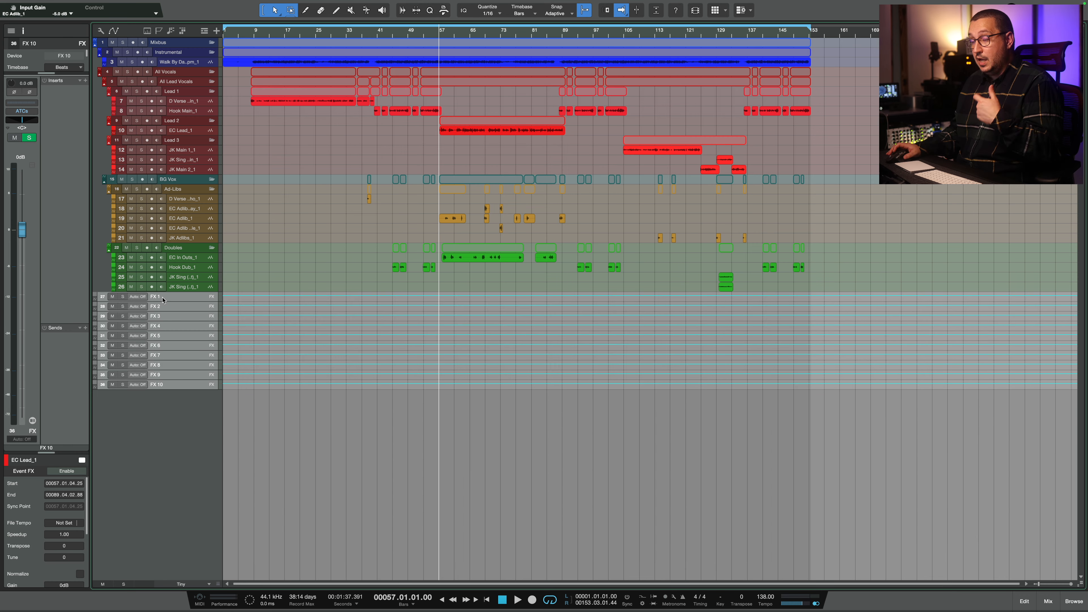
right_click(162, 299)
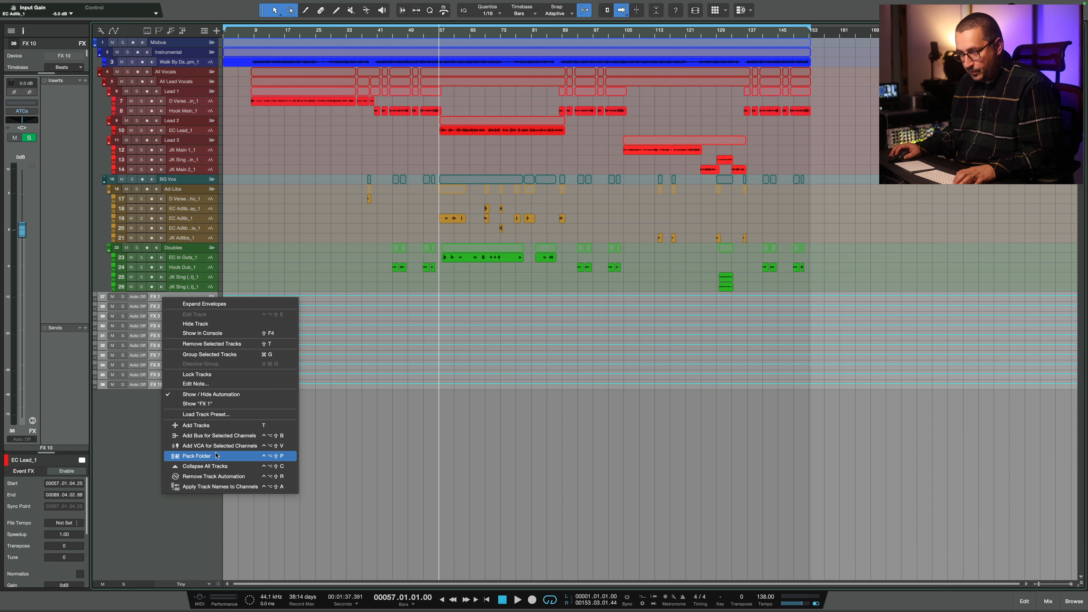
click(217, 455)
double_click(160, 298)
text(Sends)
key(Return)
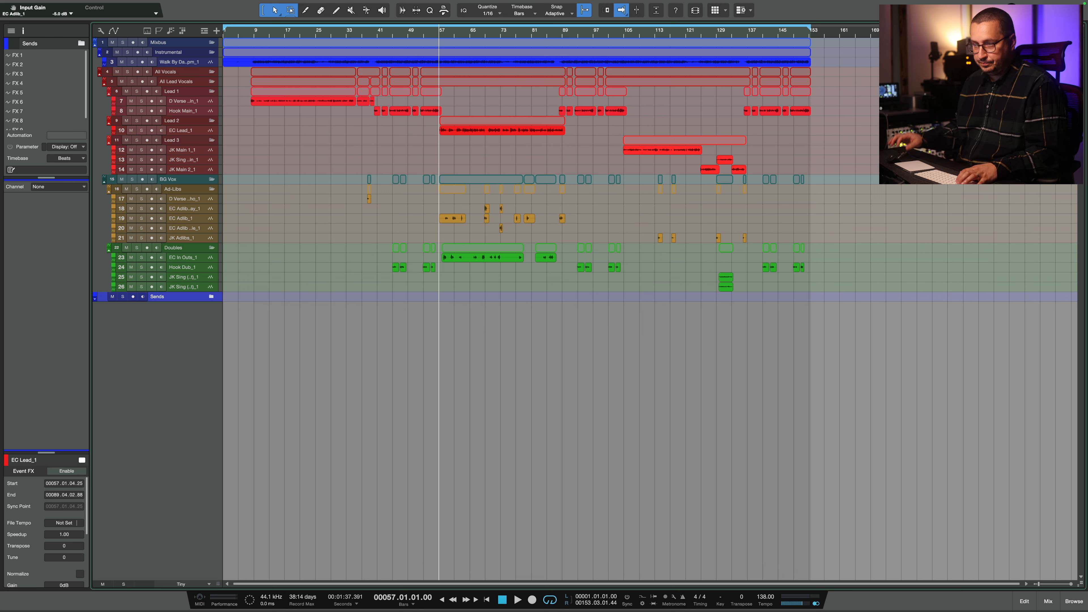
Expand and enlarge the Sends folder track, give it its own bus channel, and check the FX channel outputs in the console.
click(210, 297)
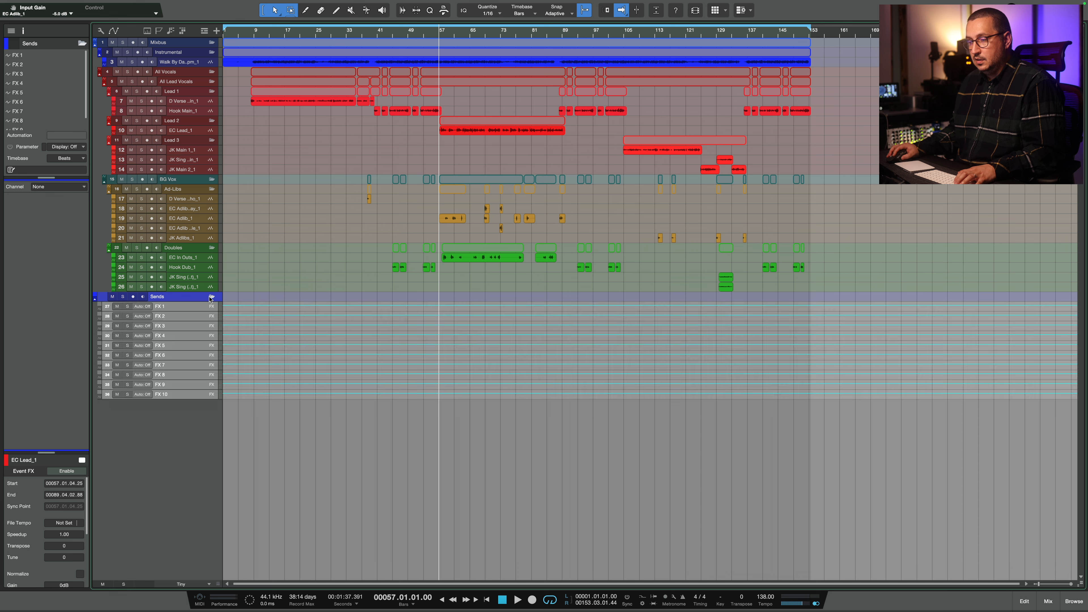
drag(173, 300, 172, 321)
click(146, 313)
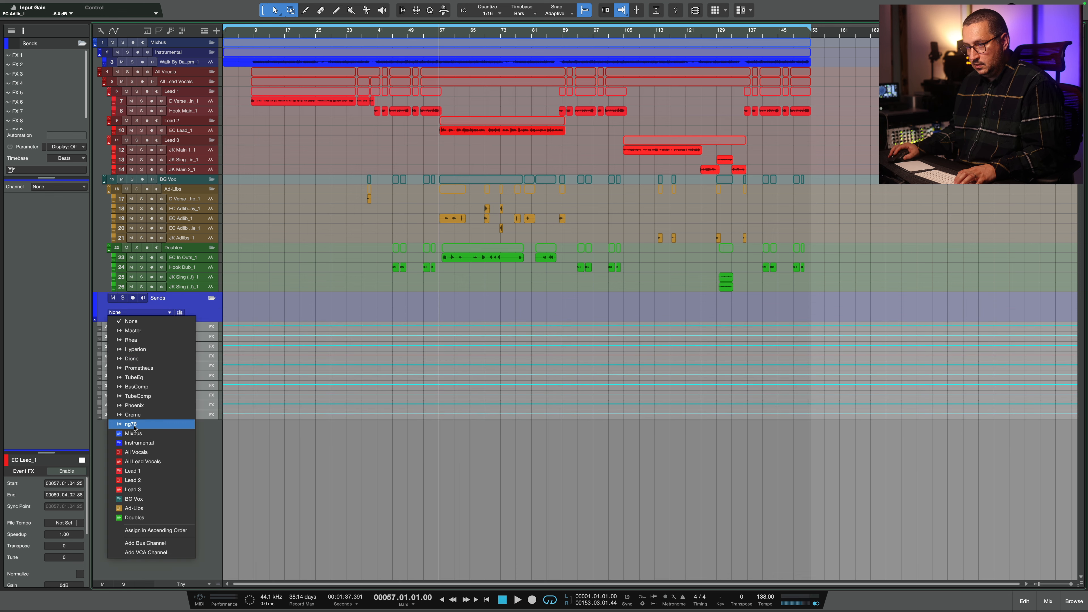
click(154, 531)
key(F3)
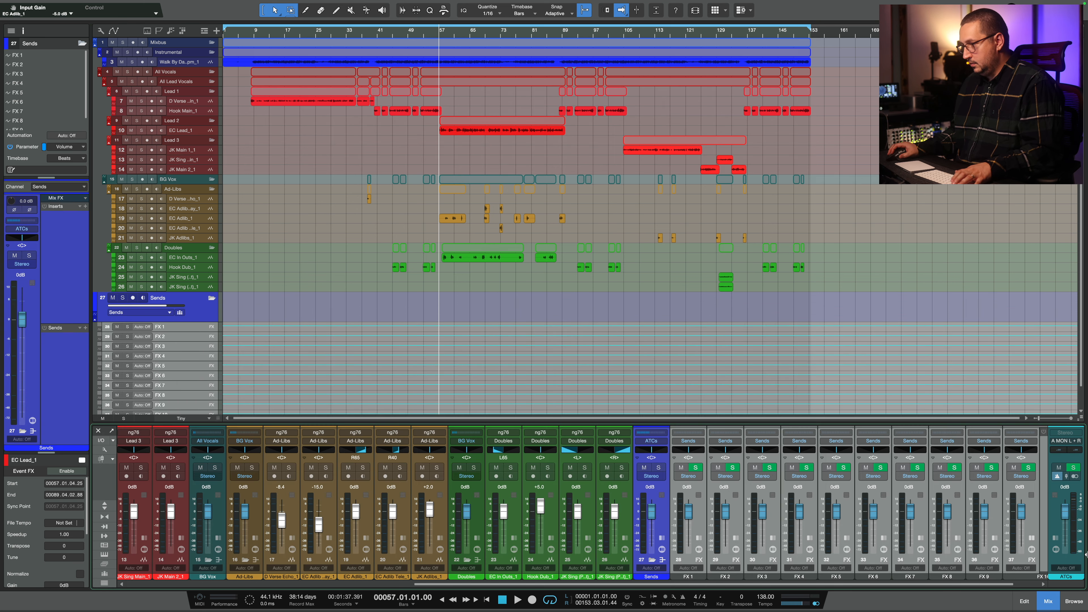
click(662, 506)
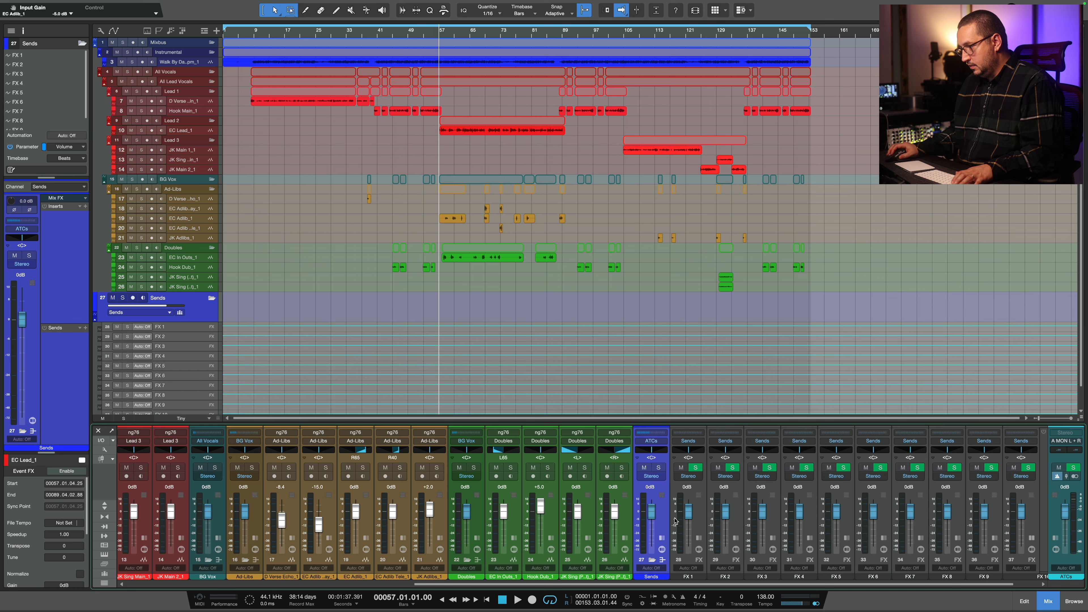
Collapse the Sends folder, move it into the Mixbus folder, and show the mixing console.
click(191, 308)
click(212, 298)
click(212, 299)
key(F3)
click(212, 299)
click(211, 299)
click(212, 299)
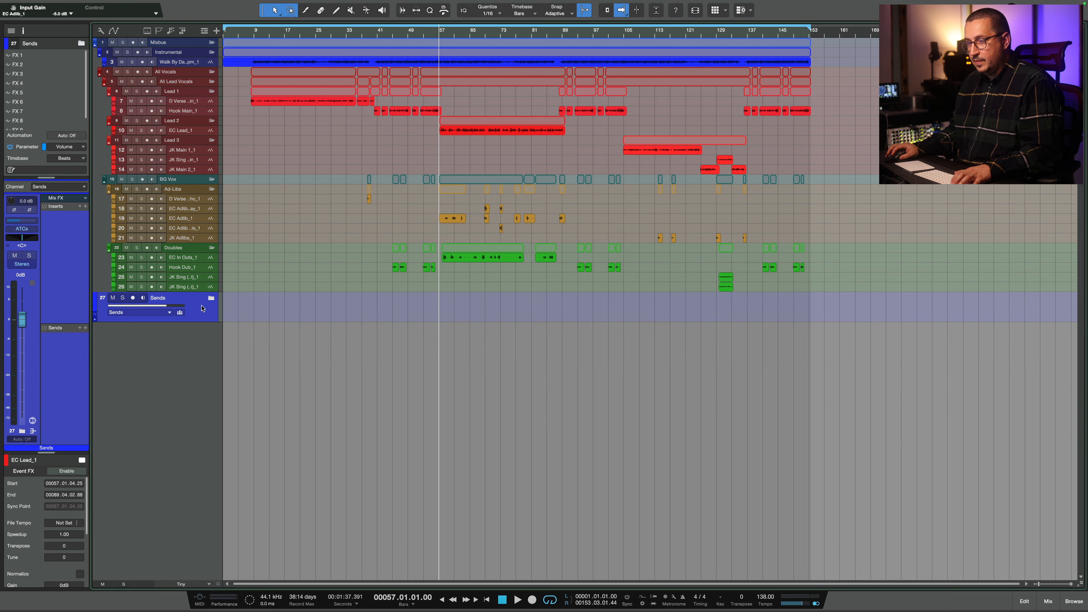
drag(208, 312, 174, 43)
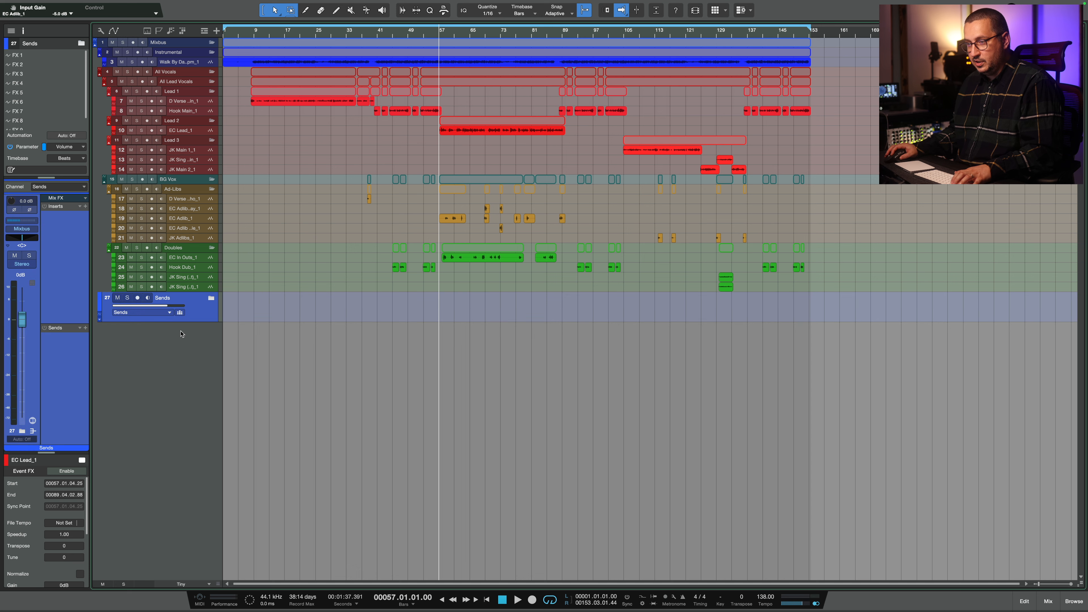
key(F3)
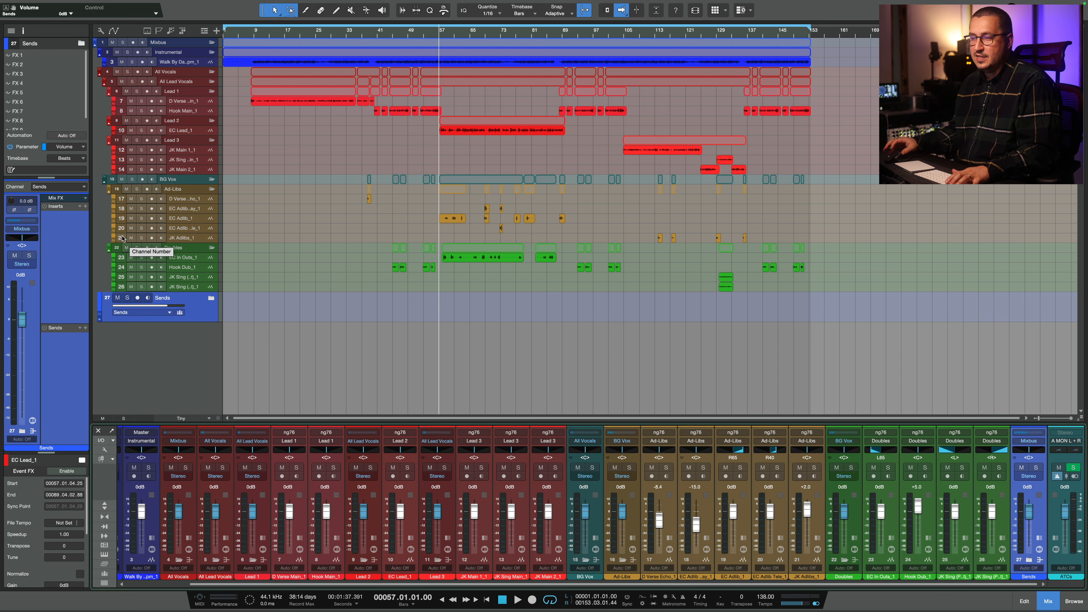
Route the Sends bus output to All Vocals and expand the Sends folder.
click(1029, 441)
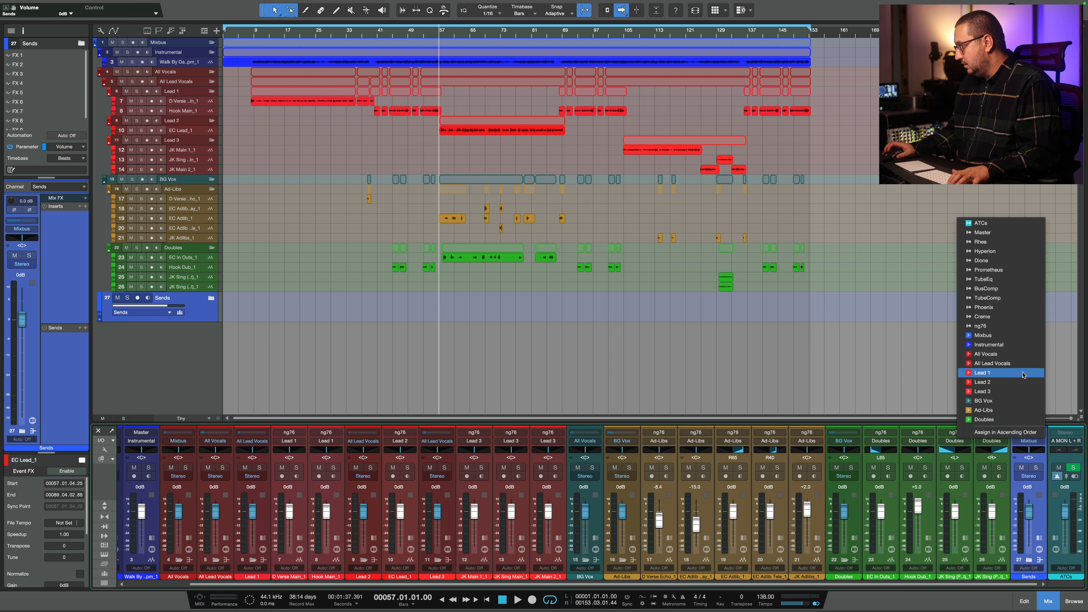
click(986, 353)
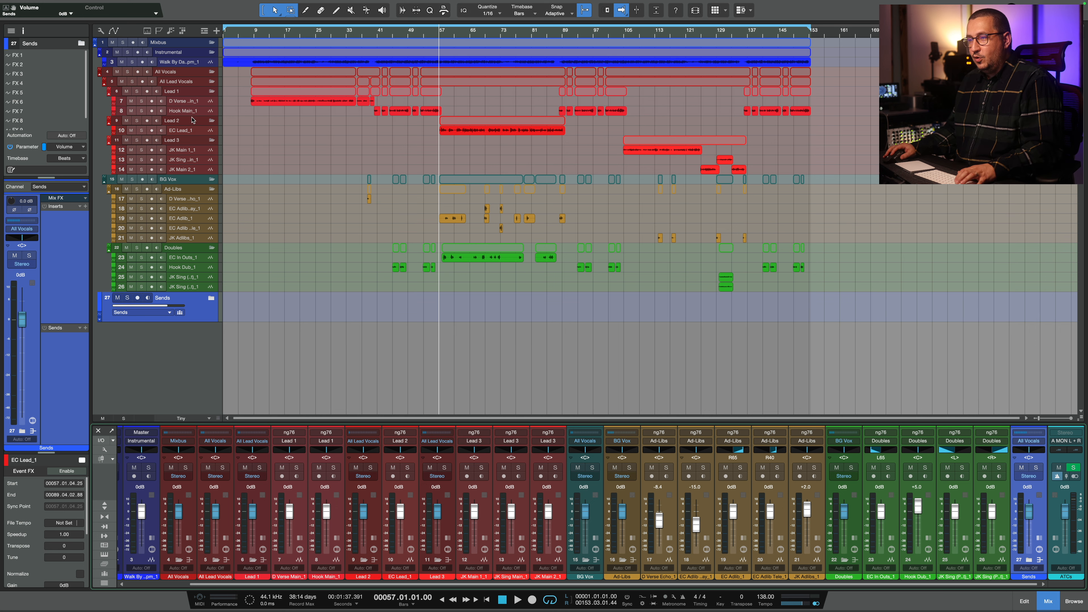
click(180, 73)
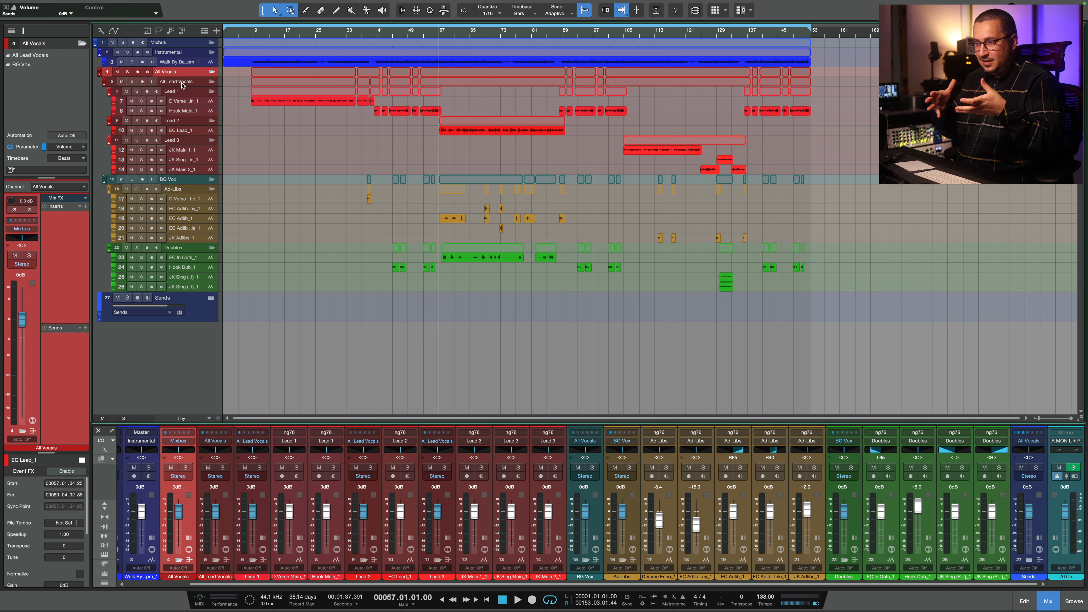
click(212, 300)
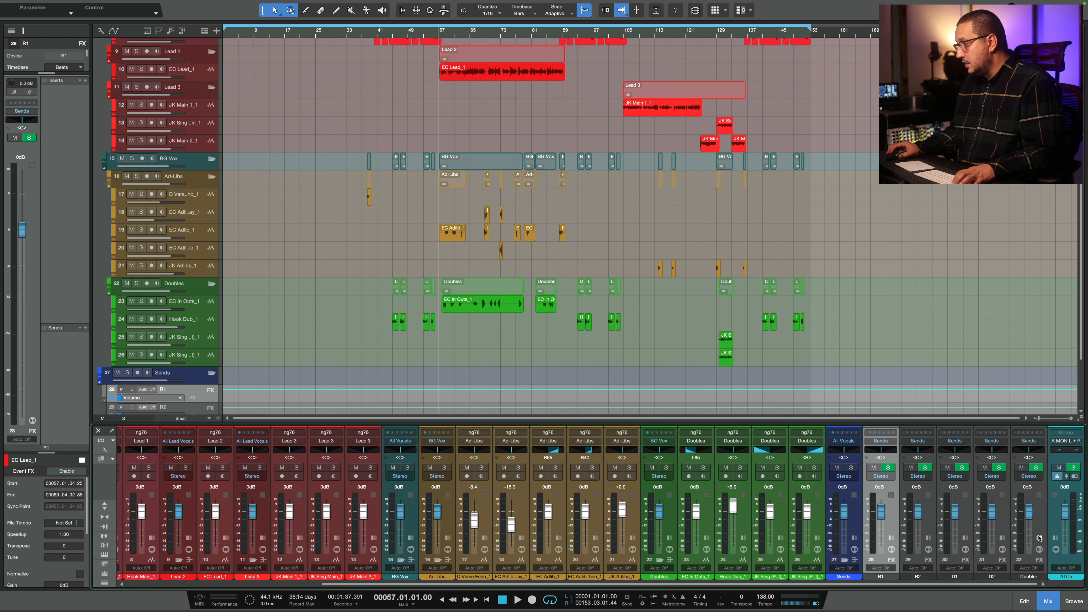
Check solo safe on the R1 to Doubler FX channels and enable solo safe on the Sends bus.
click(1036, 535)
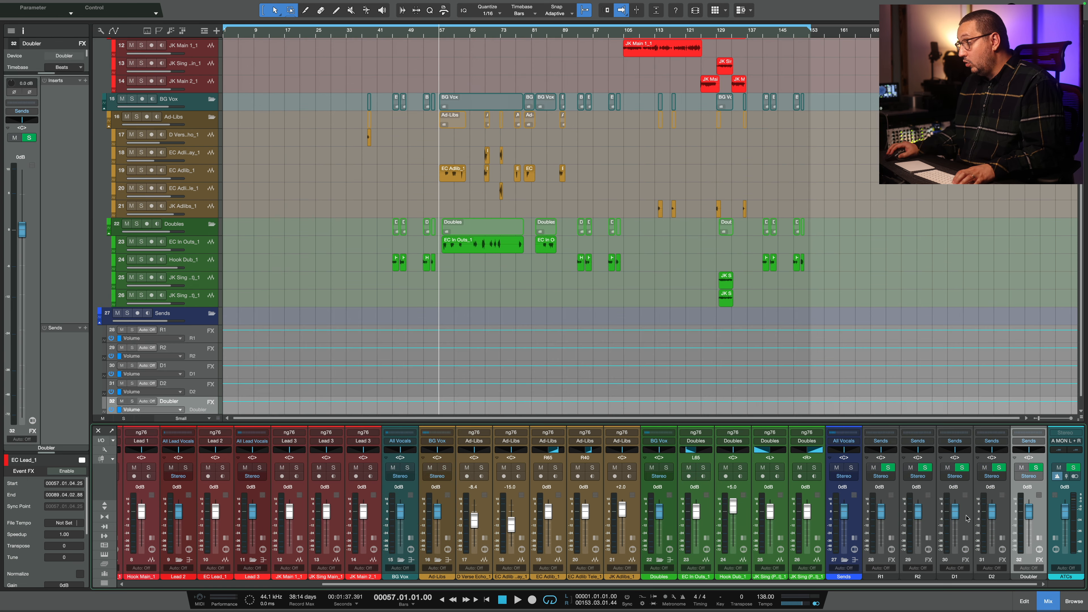
click(887, 530)
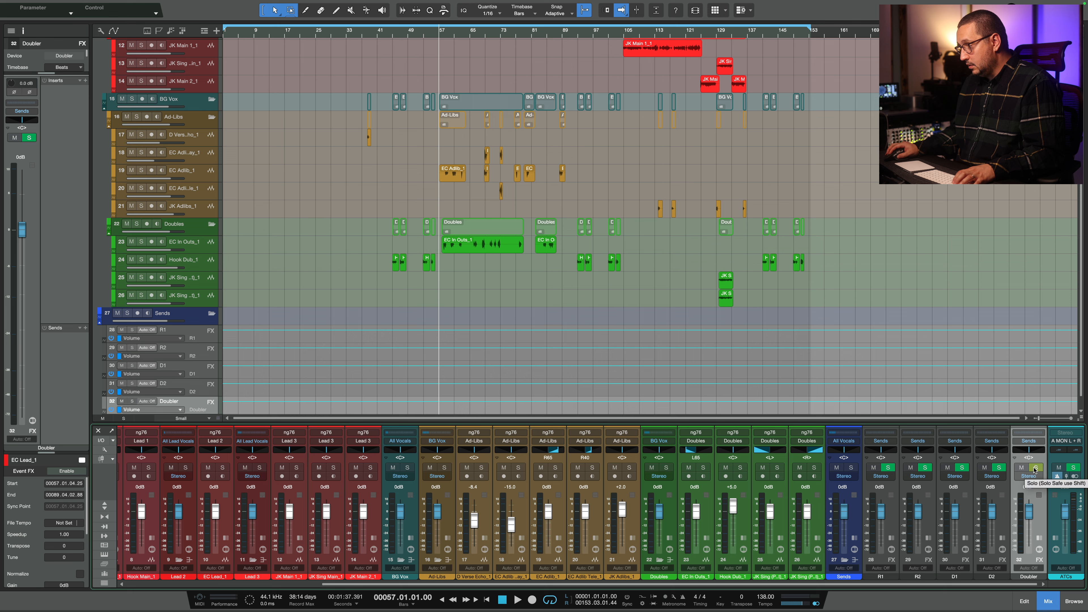
click(851, 467)
click(736, 318)
scroll(291, 282, up, 8)
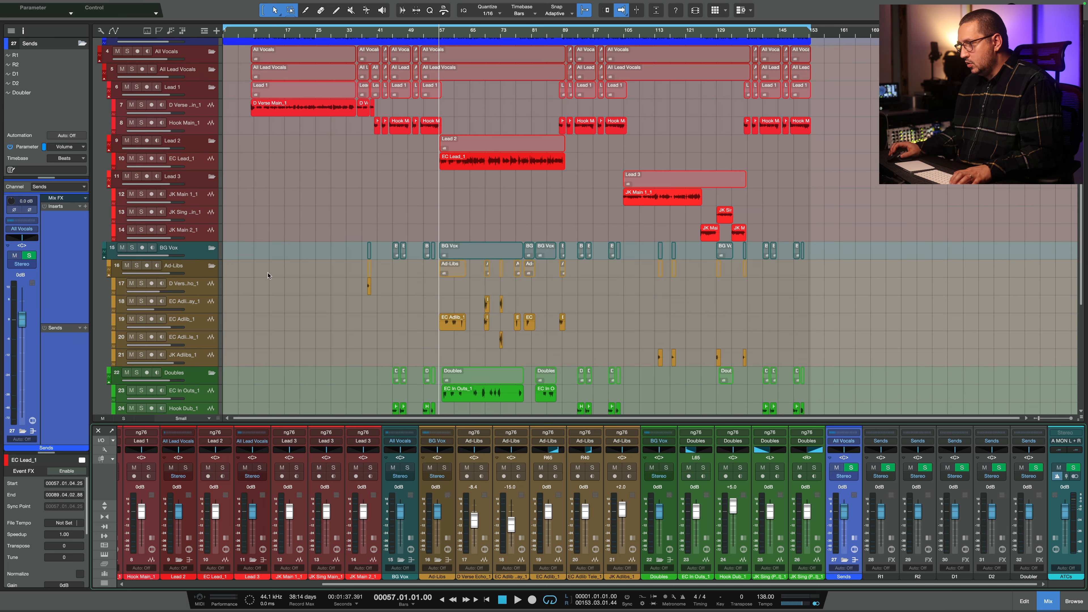
Solo all tracks and clear the solos again, and hide the mixing console.
alt+click(132, 99)
scroll(367, 287, down, 8)
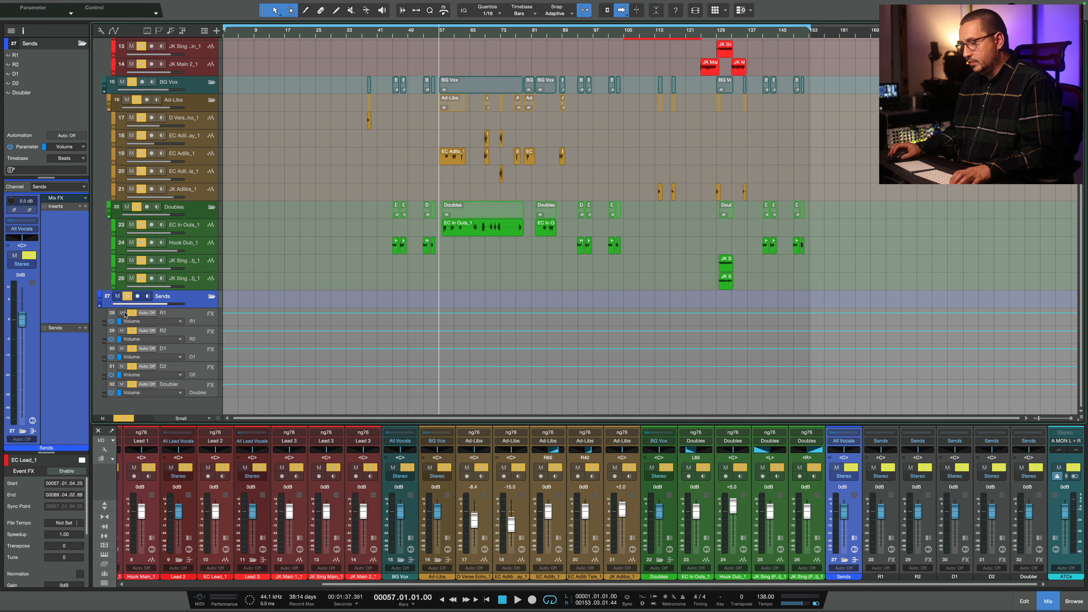
click(123, 419)
key(F3)
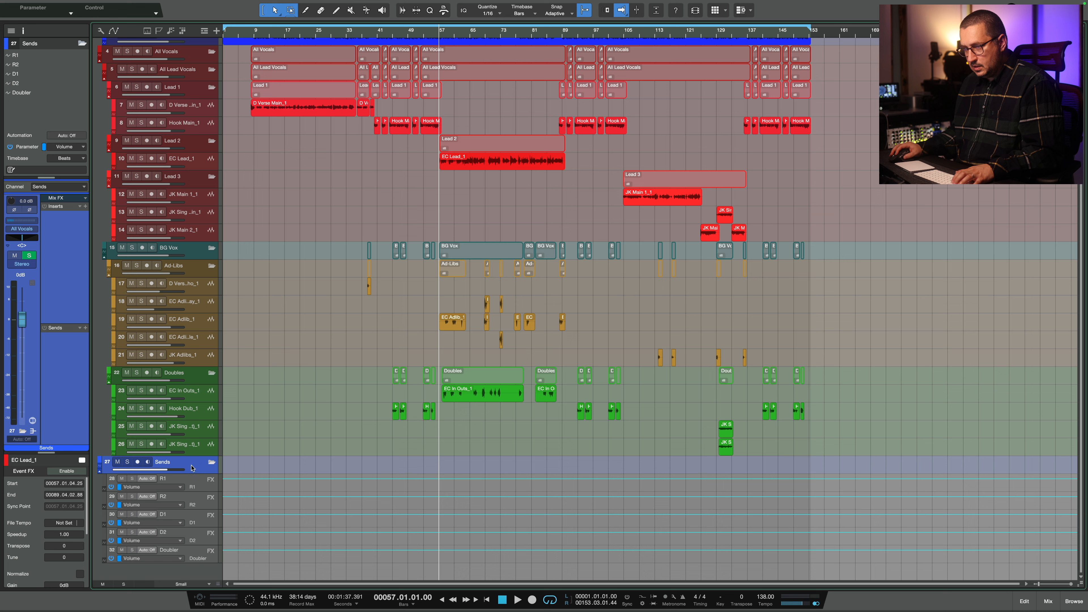
Insert the MannyM Reverb Stereo plug-in on the R1 FX channel.
key(Down)
click(86, 81)
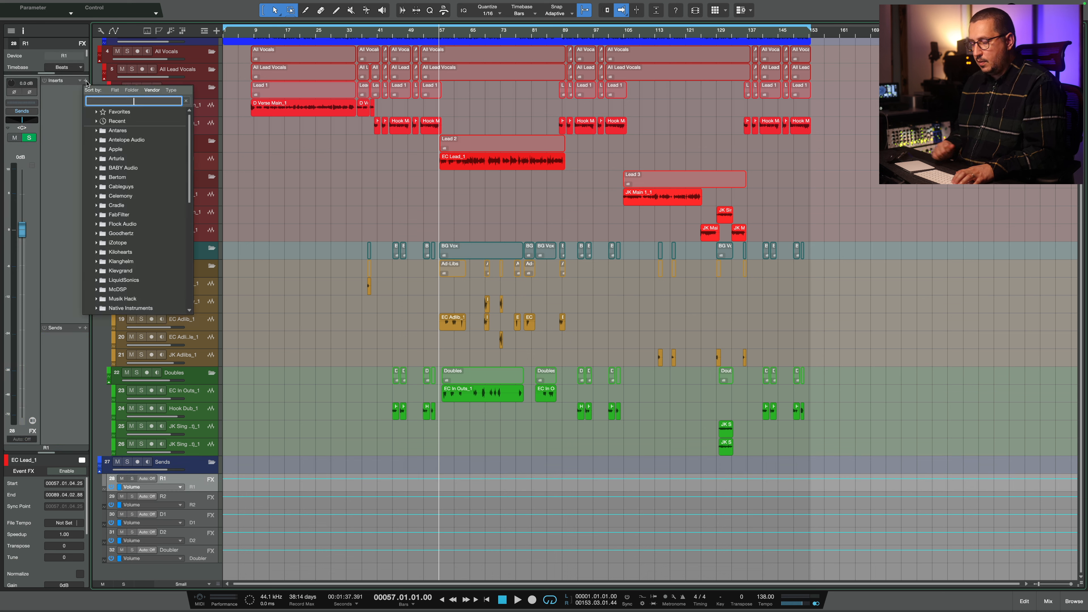
text(manny)
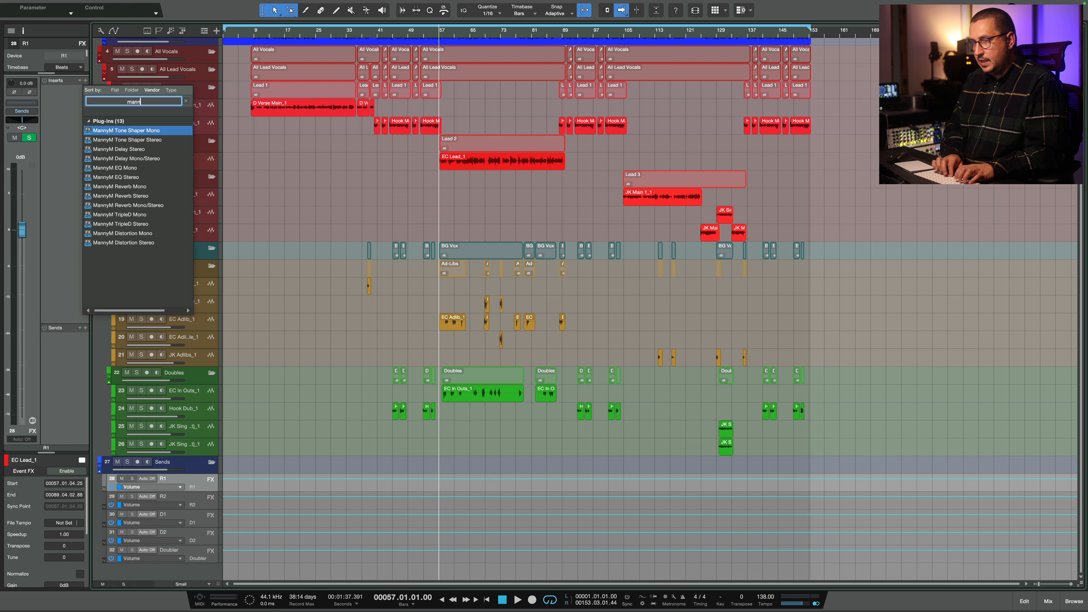
click(135, 196)
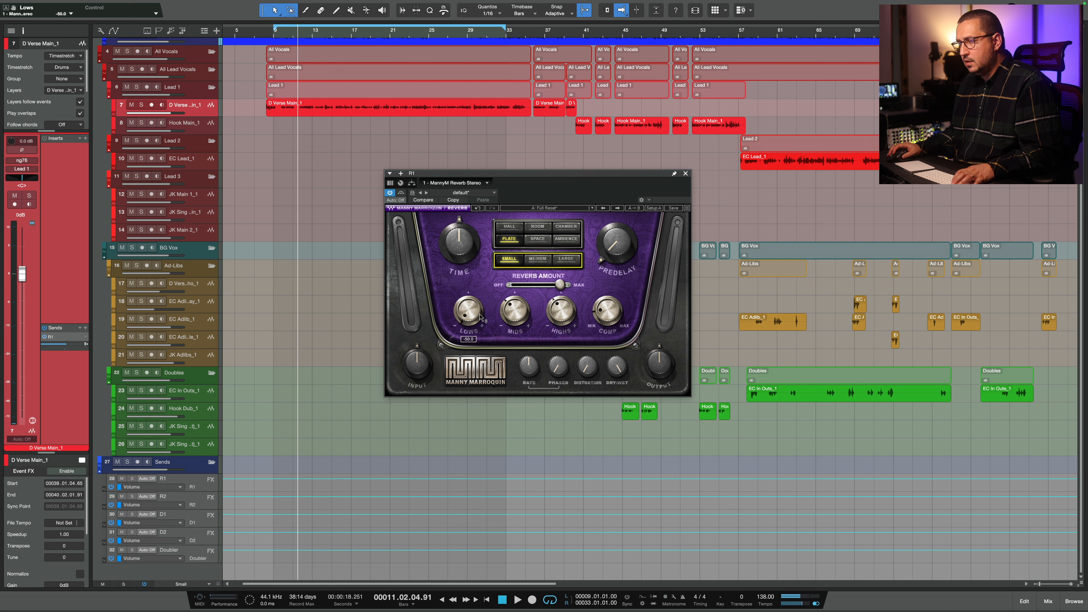
Solo the D Verse Main_1 track and adjust the R1 reverb's output level and compression, with Comp at about 27.6%.
click(141, 105)
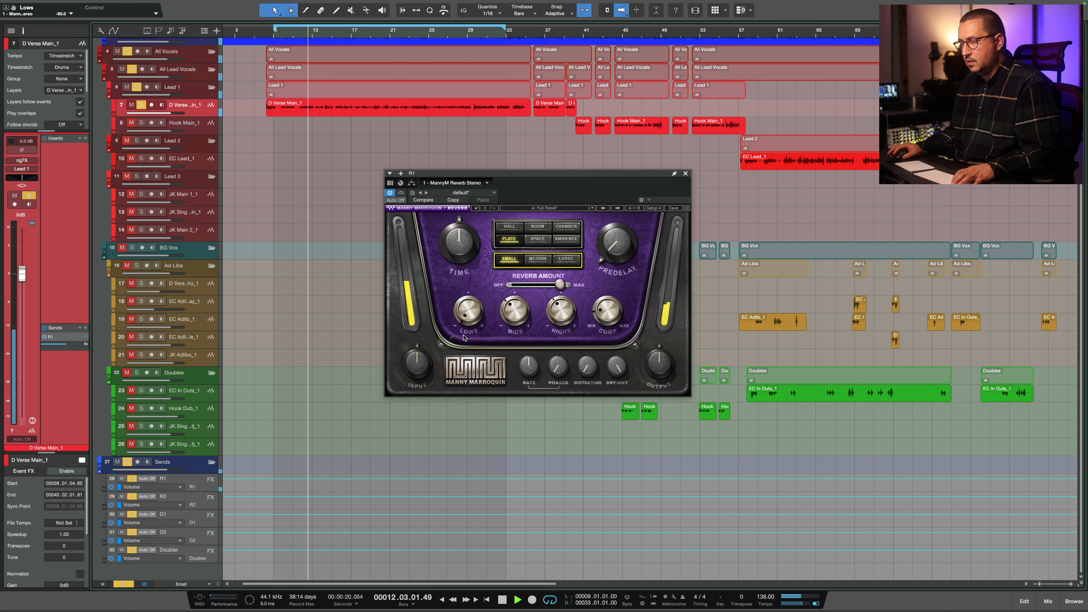
drag(659, 365, 651, 355)
click(607, 320)
key(space)
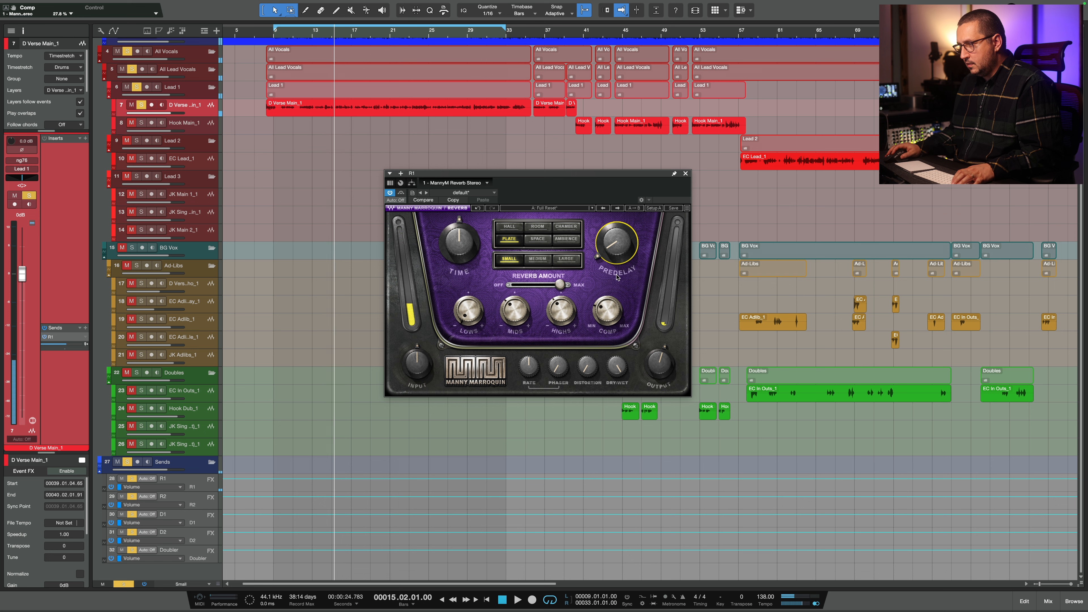
Lengthen the R1 reverb time, lower its output to about -10 dB, and close the plug-in.
mouse_move(450, 251)
mouse_down()
mouse_move(450, 240)
mouse_move(450, 251)
mouse_up()
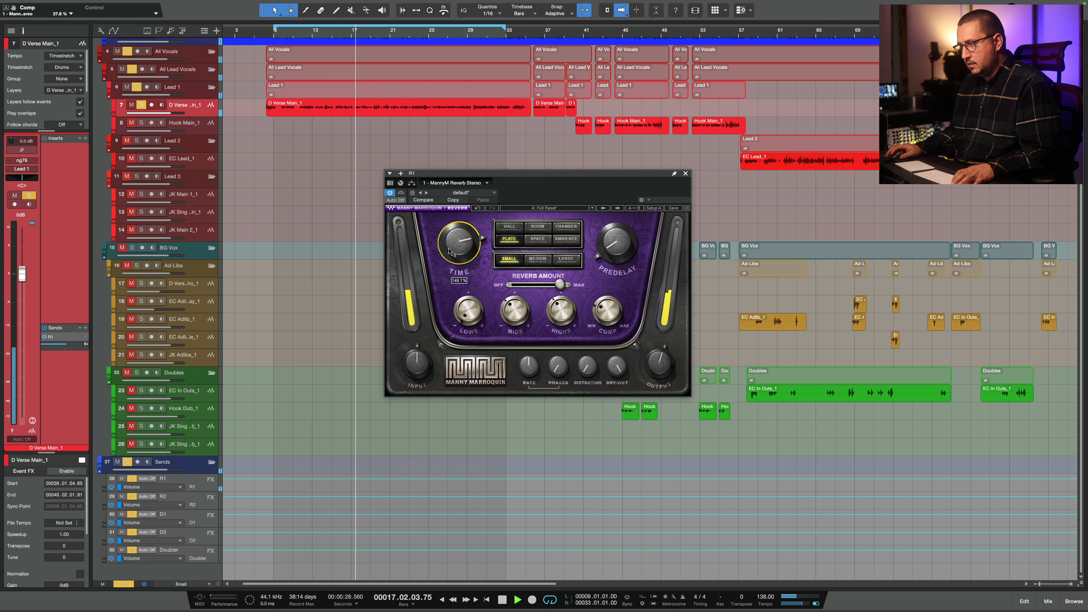
drag(659, 364, 659, 381)
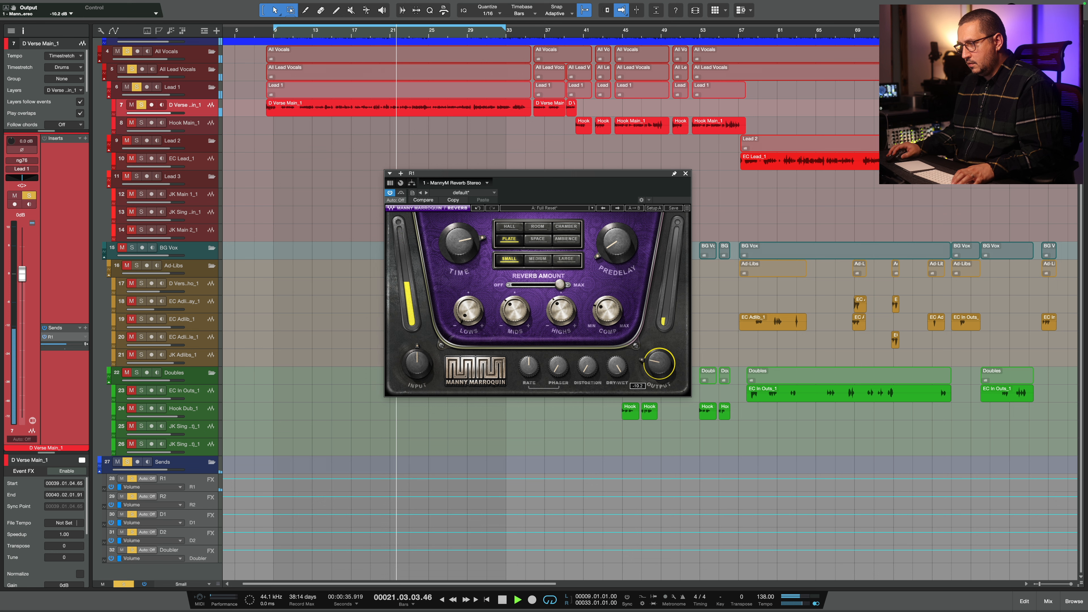
click(685, 173)
key(space)
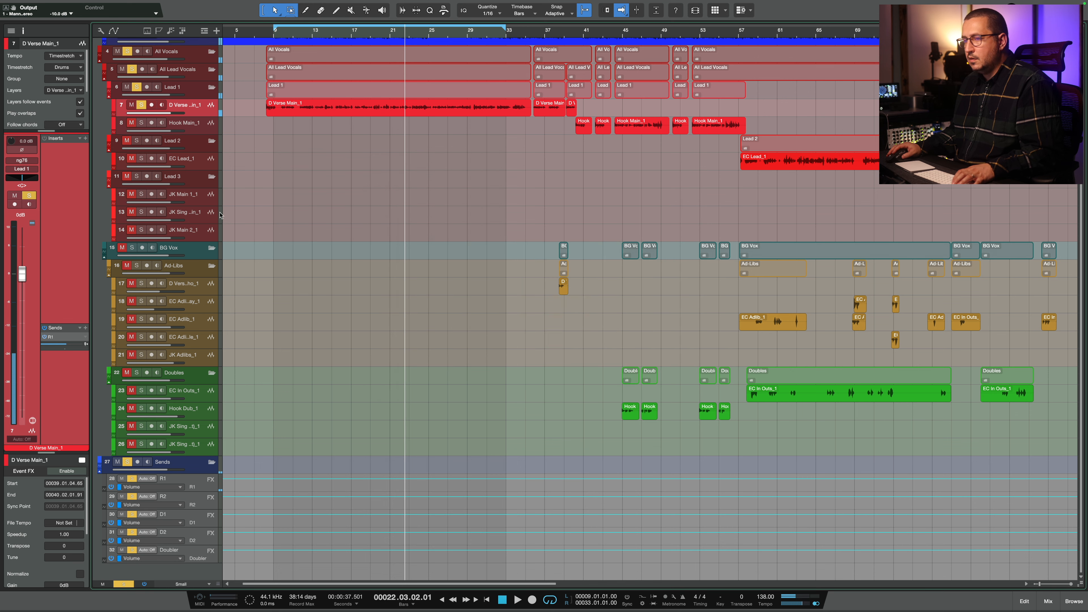
Insert RVerb Stereo on the R2 FX channel and set its reverb type to Hall 2.
click(198, 505)
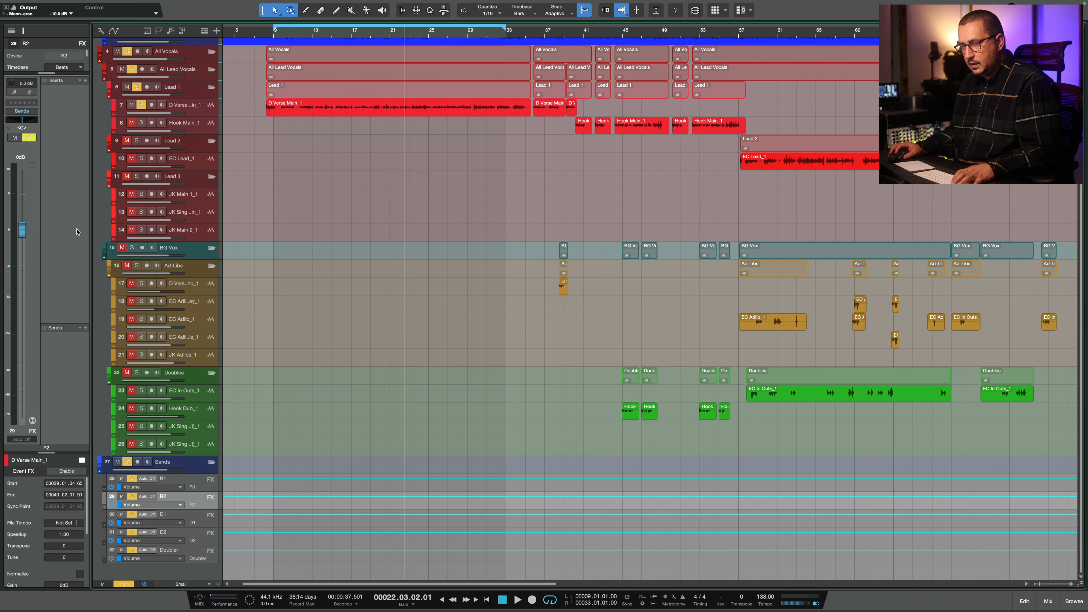
click(85, 81)
text(rverb)
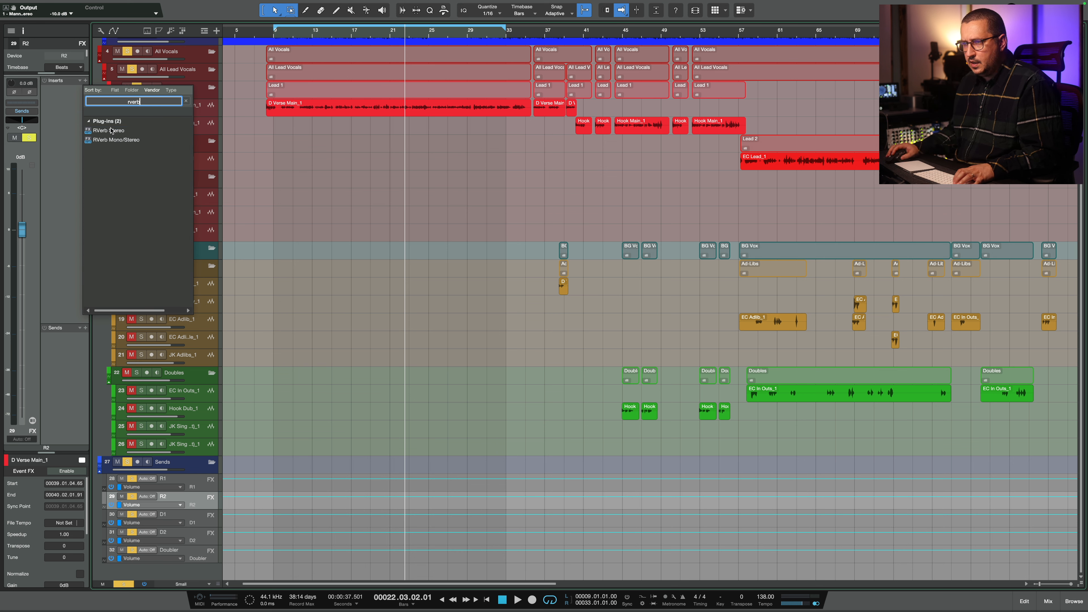
double_click(108, 130)
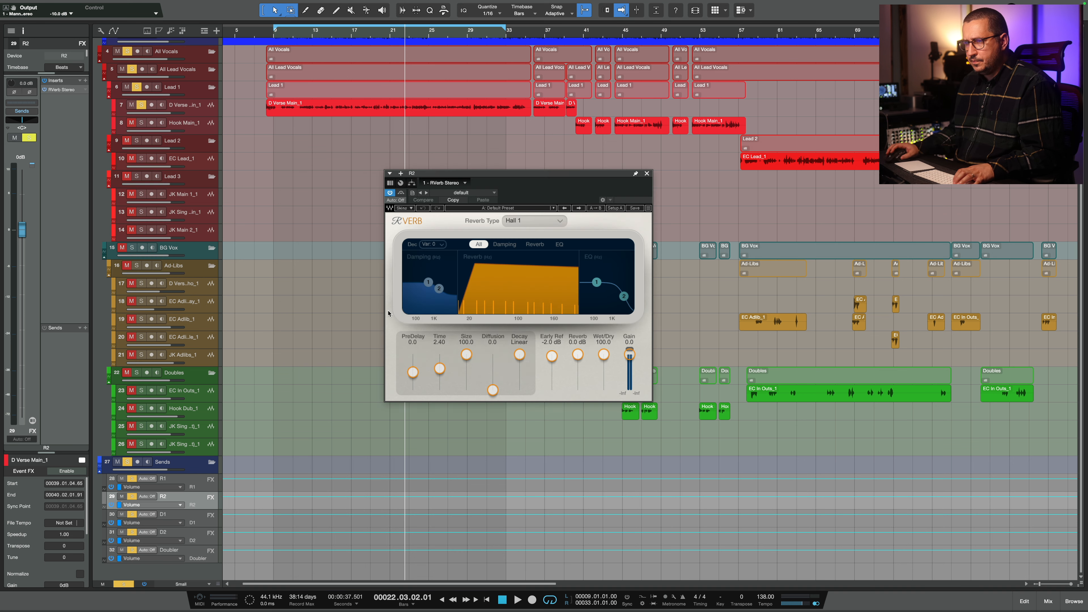
click(560, 221)
click(531, 246)
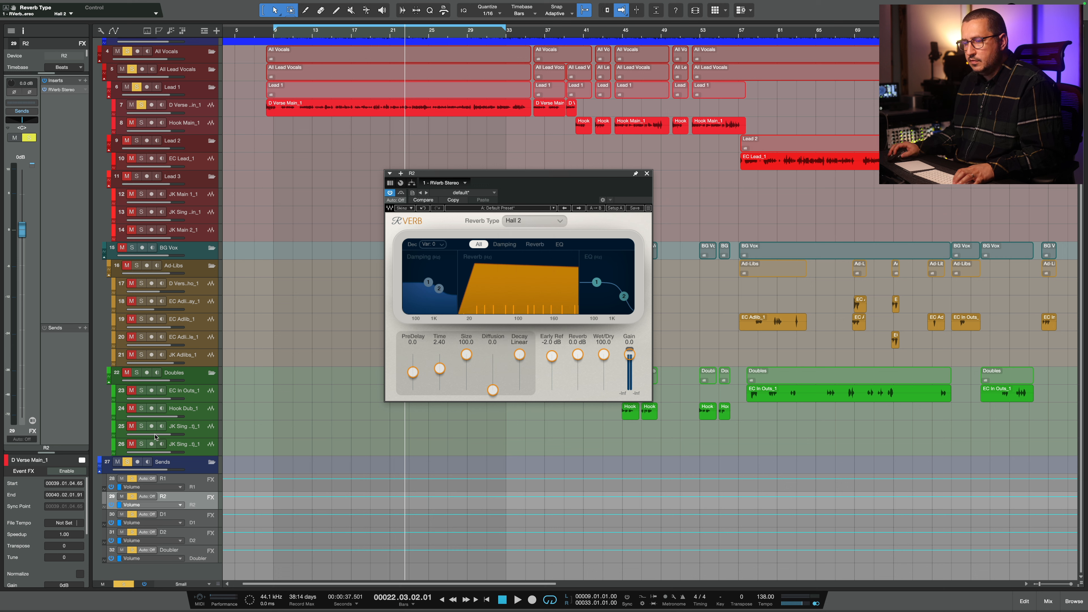
Add a send to R2 on the D Verse Main_1 track.
click(200, 110)
click(84, 337)
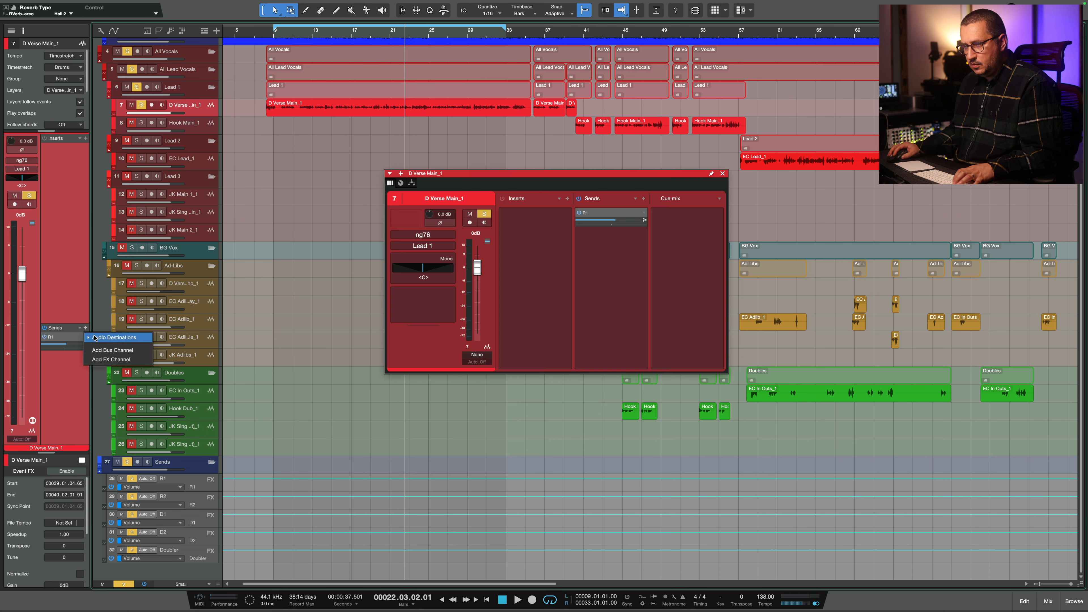
click(119, 556)
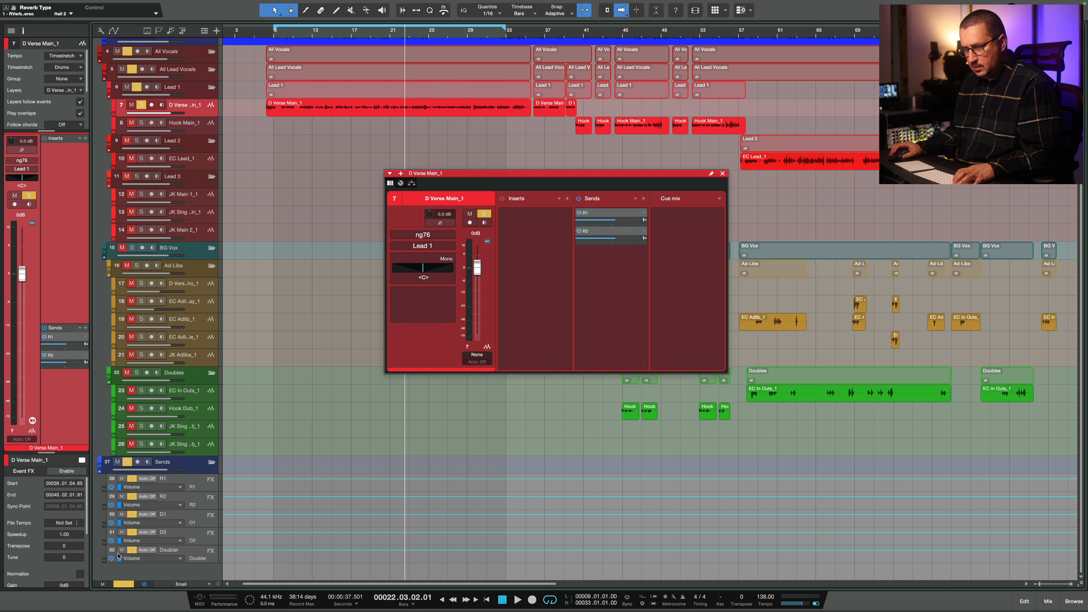
Open the R2 reverb and set Diffusion to 100, Time to 4.24 seconds and Early Ref to about -12.4 dB.
double_click(56, 357)
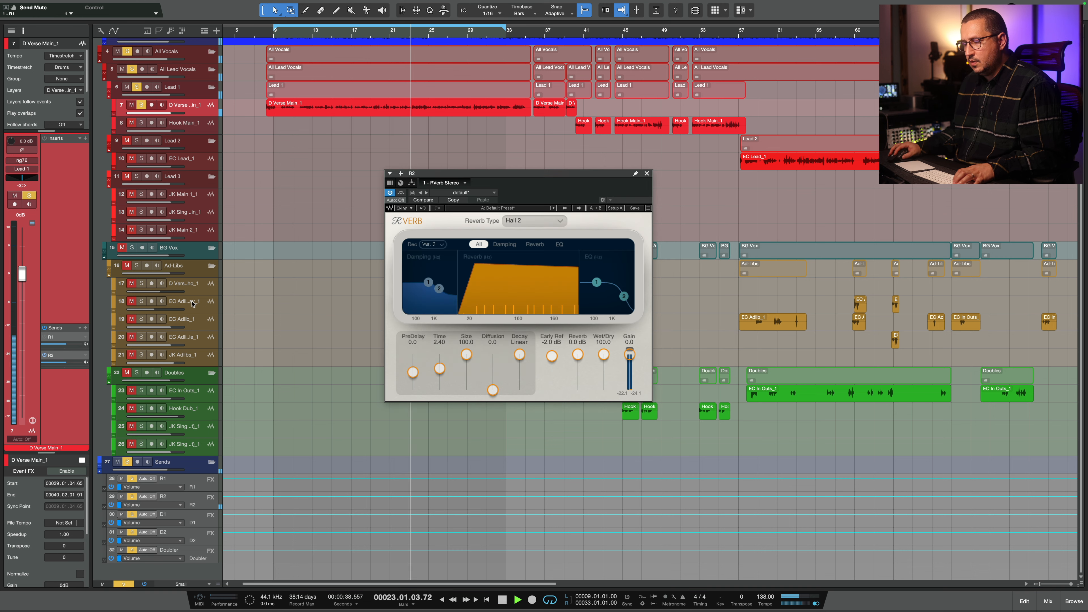
drag(493, 389, 443, 368)
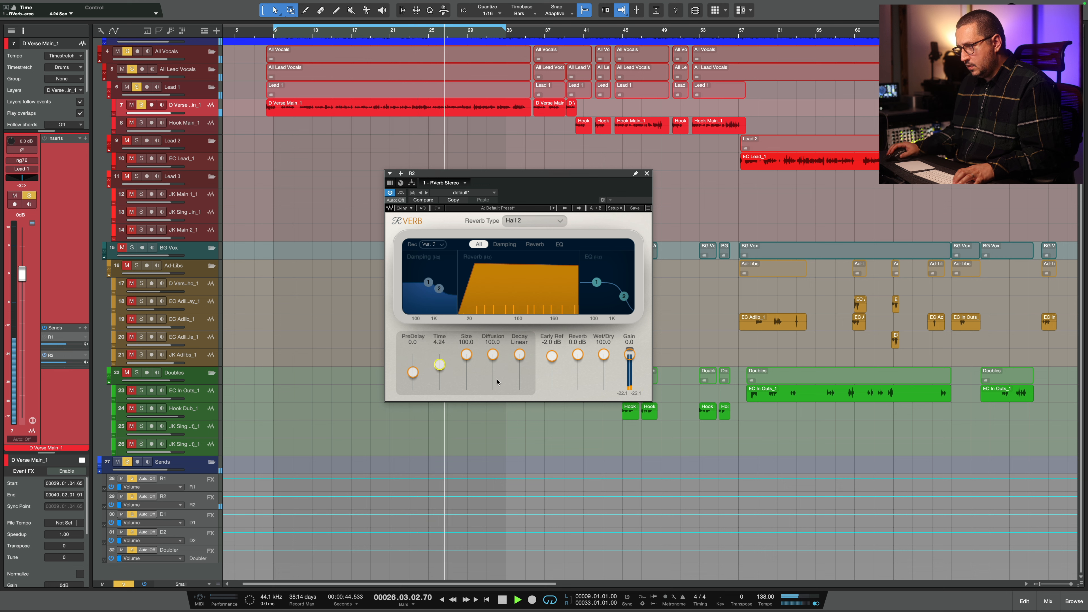
drag(552, 356, 552, 375)
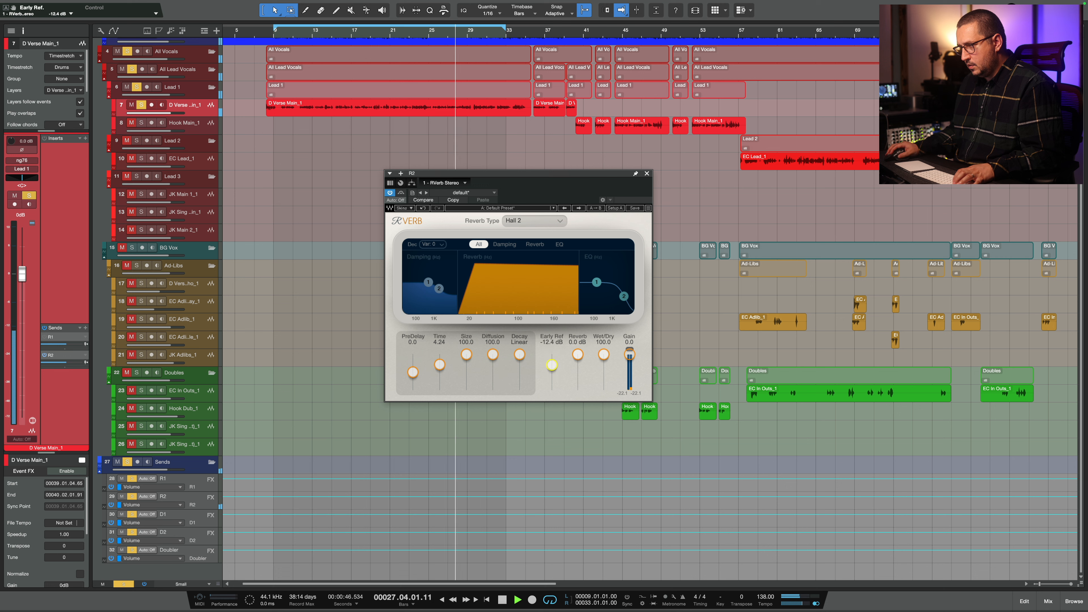
Shape the R2 reverb's damping and EQ curves, with a 0.72 low damping ratio and a low EQ frequency of about 91 Hz.
drag(596, 284, 620, 279)
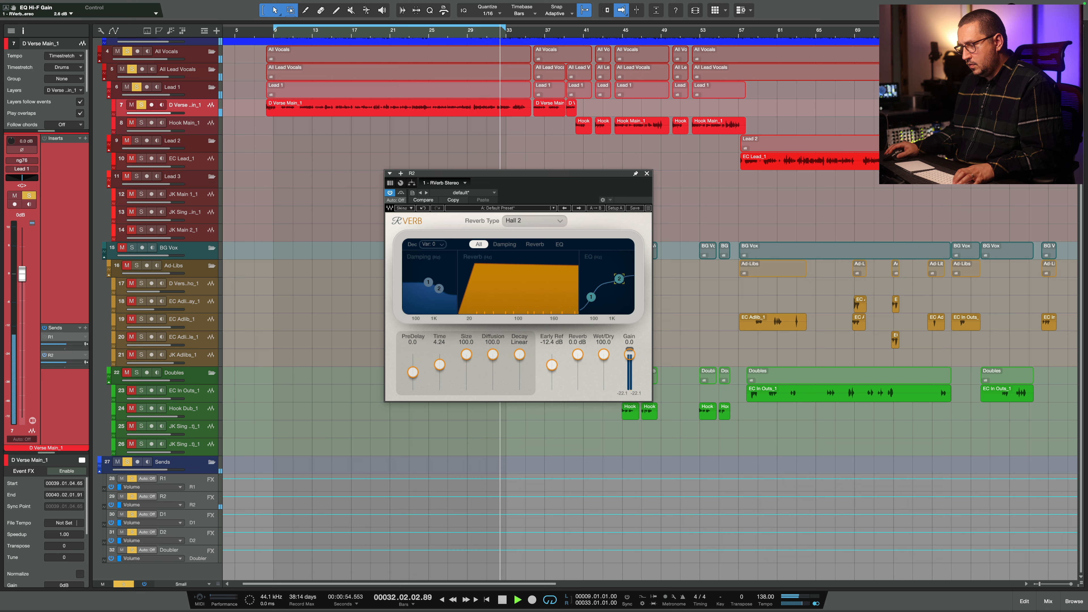
drag(444, 292, 438, 278)
key(space)
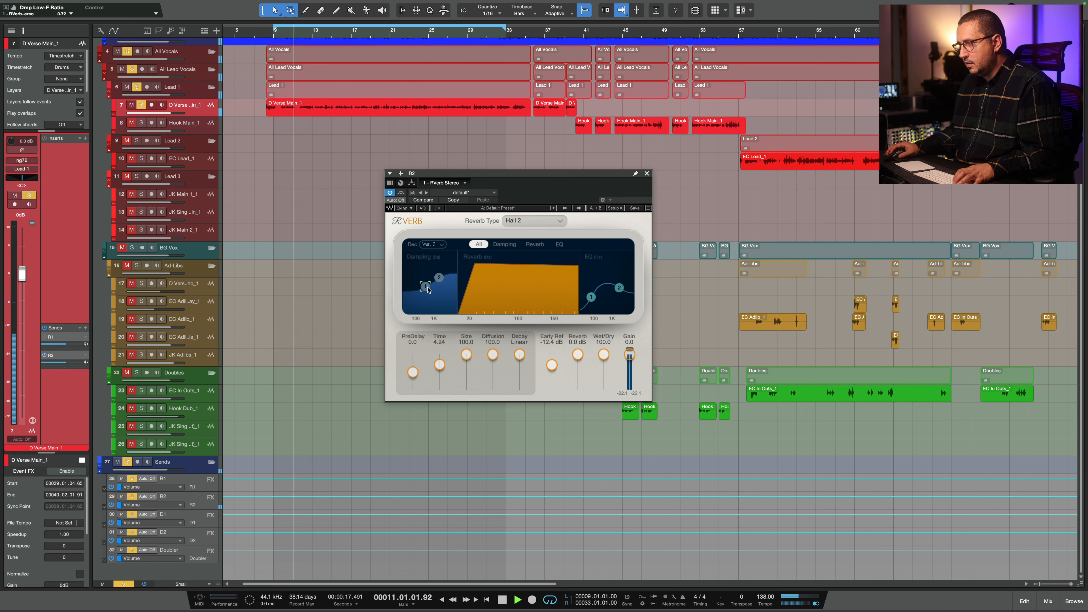
click(559, 244)
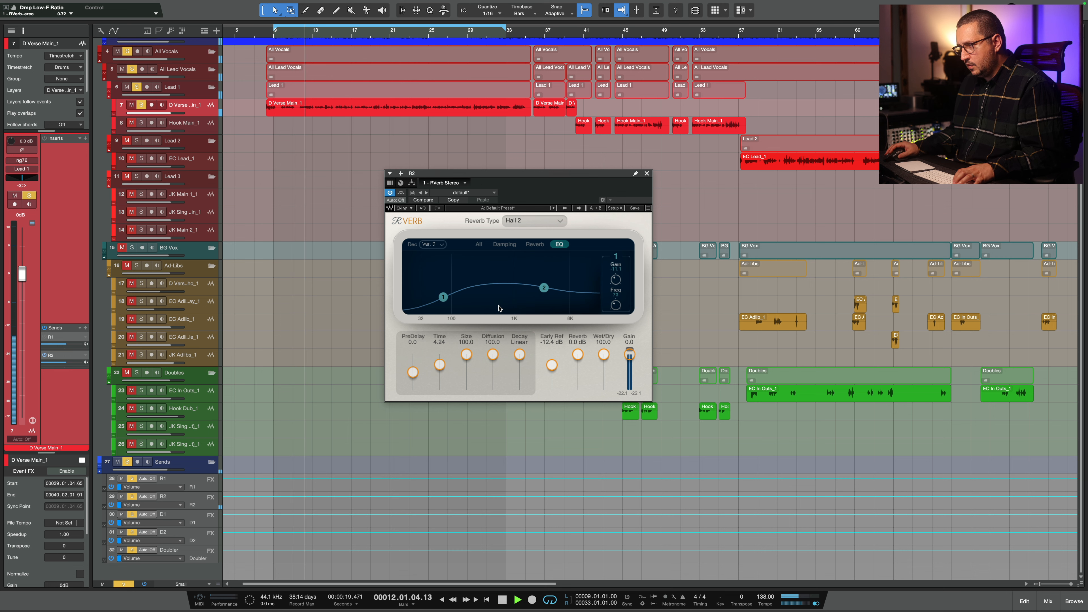
drag(443, 298, 449, 294)
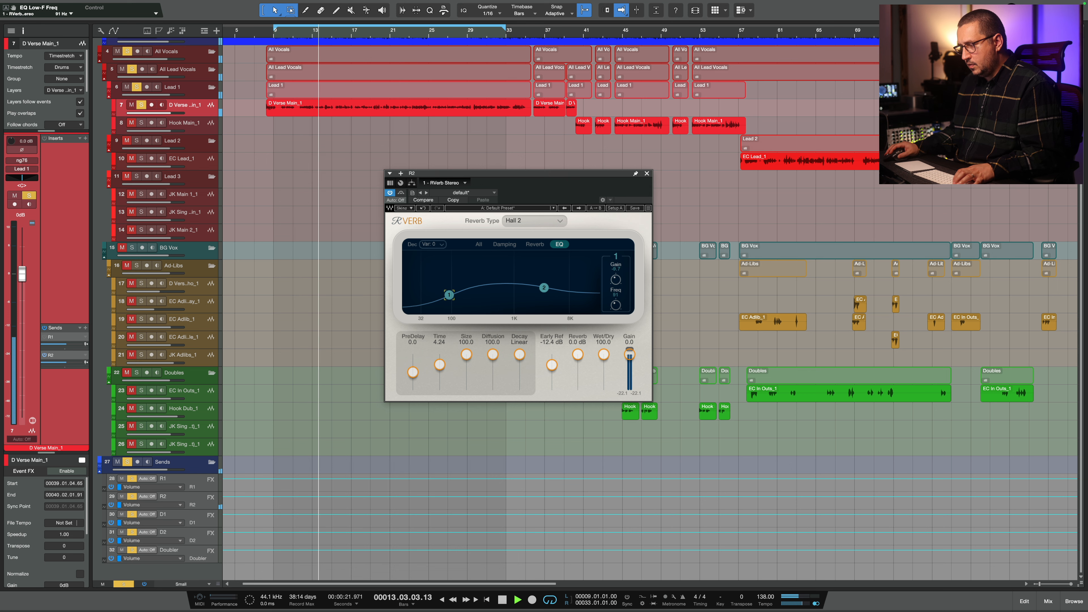
click(647, 173)
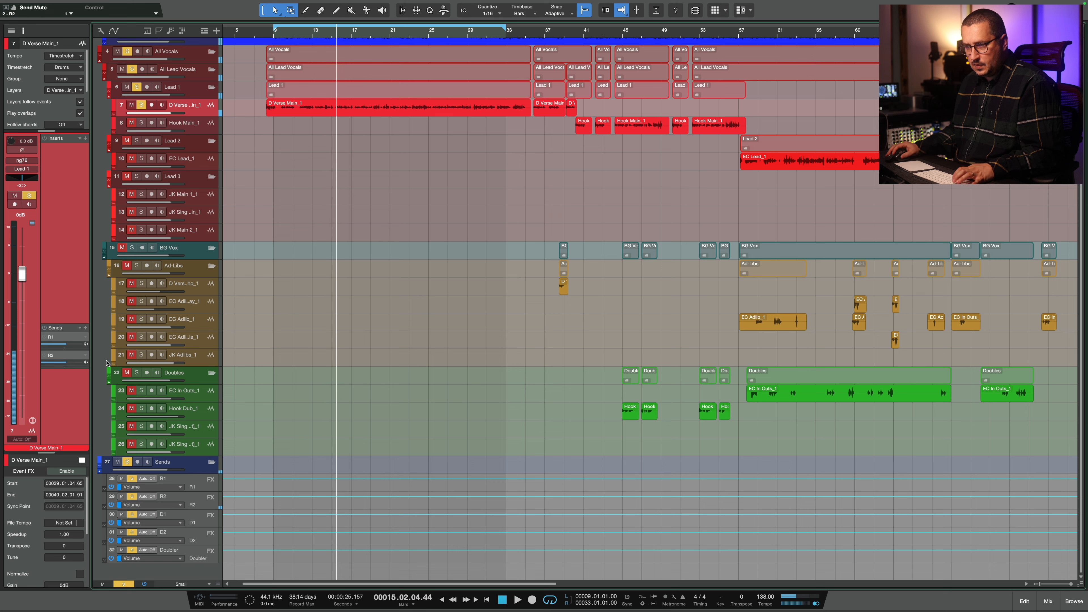
Insert H-Delay Stereo on the D1 FX channel, and send the D Verse Main_1 track to D1 with the delay open.
click(192, 515)
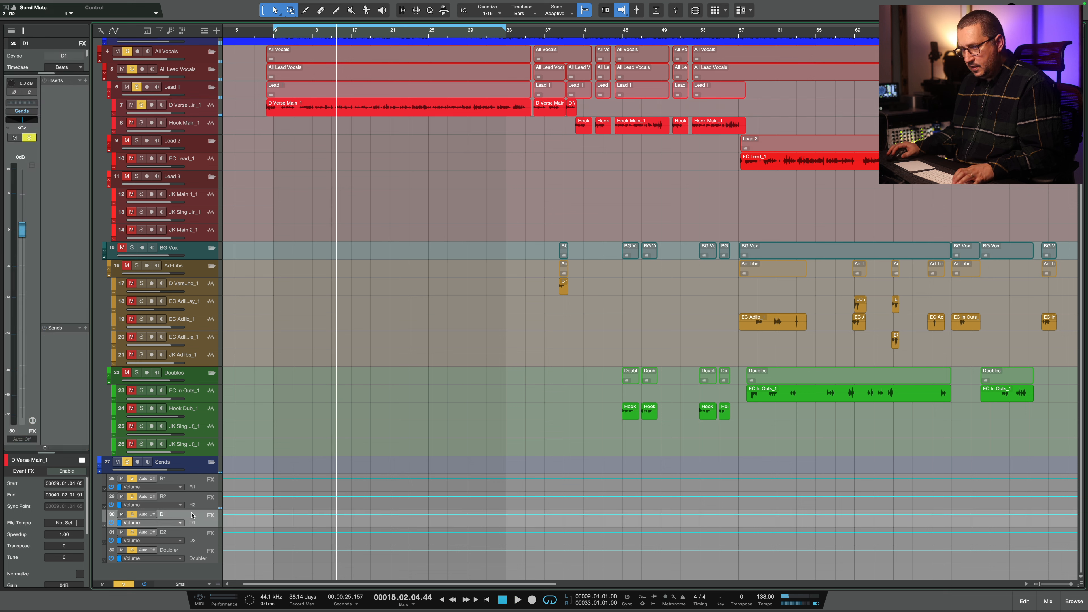
click(86, 81)
text(h-)
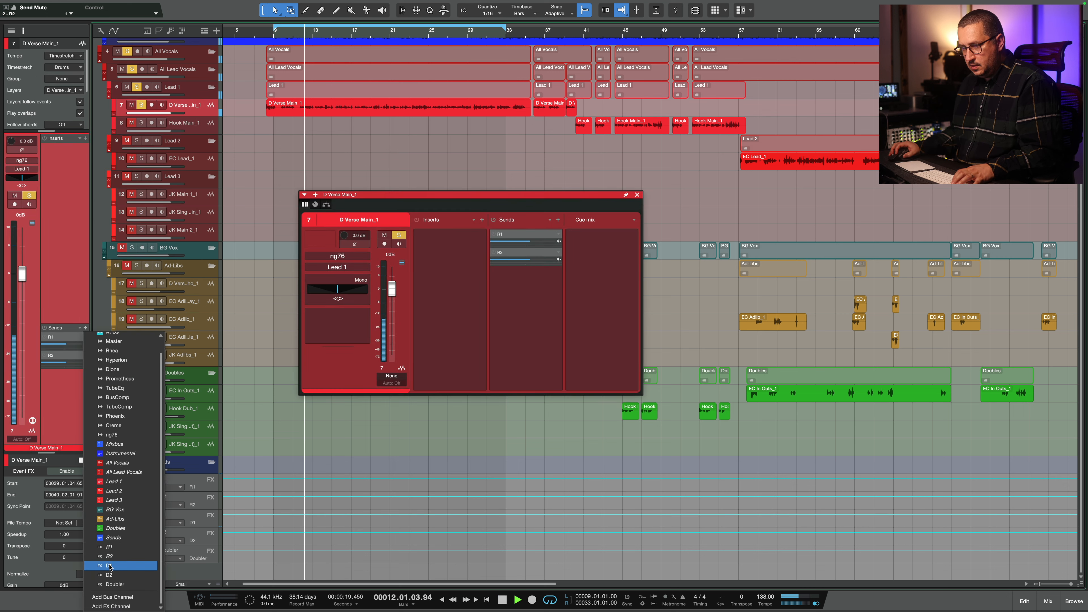
click(108, 567)
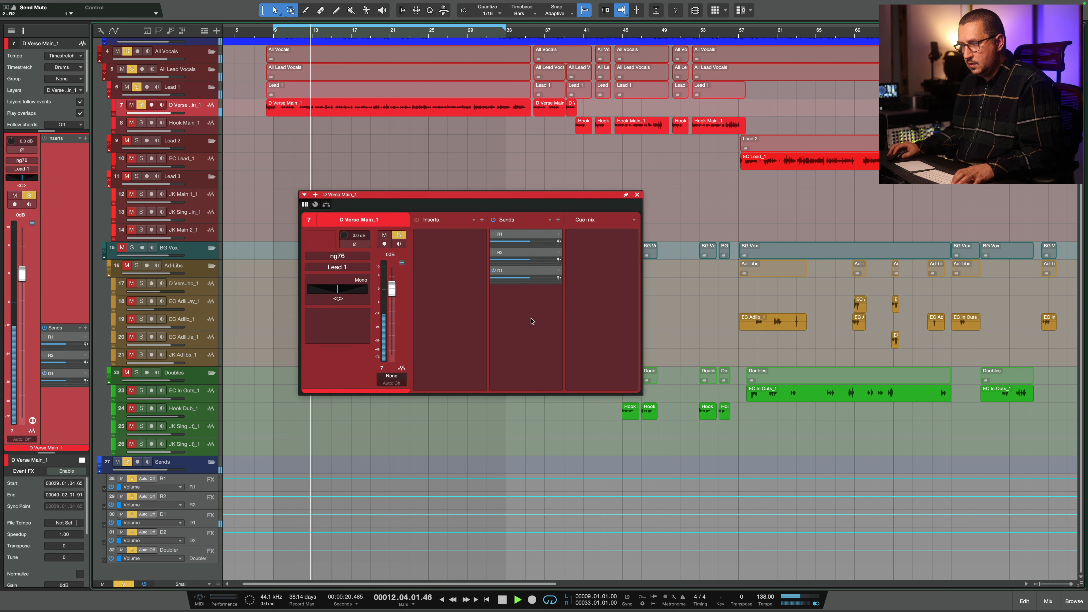
double_click(526, 273)
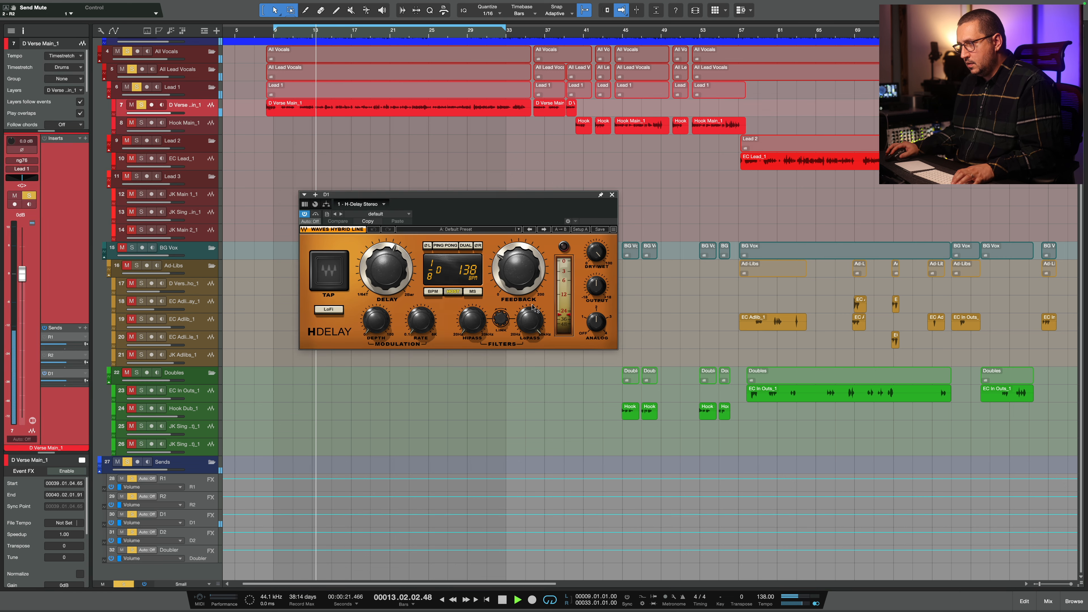
Switch the D1 H-Delay to ping-pong mode and enable LoFi.
click(446, 246)
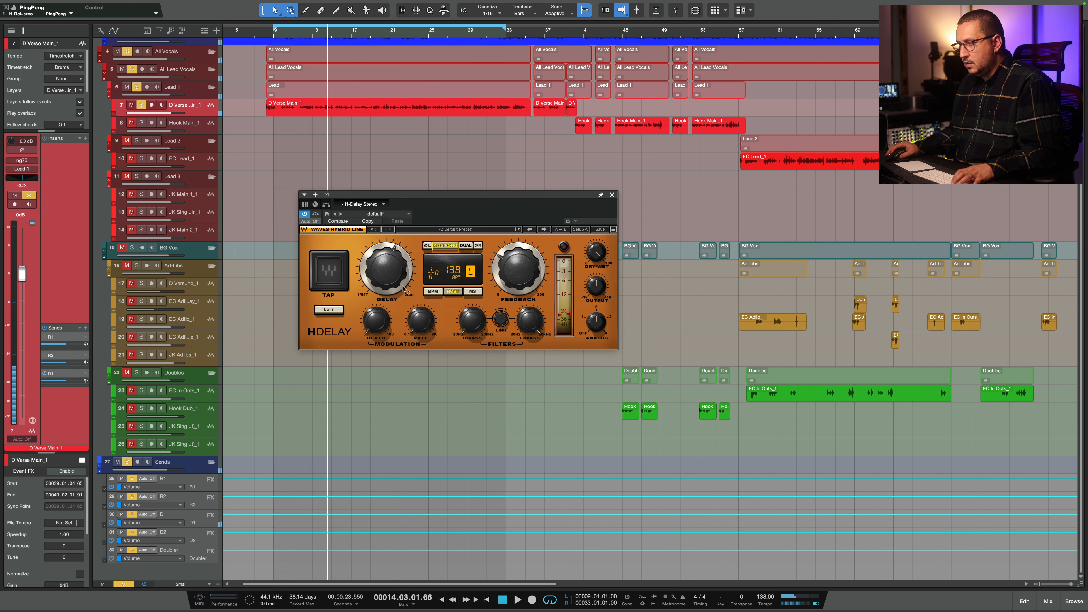
key(space)
drag(395, 281, 424, 341)
click(338, 307)
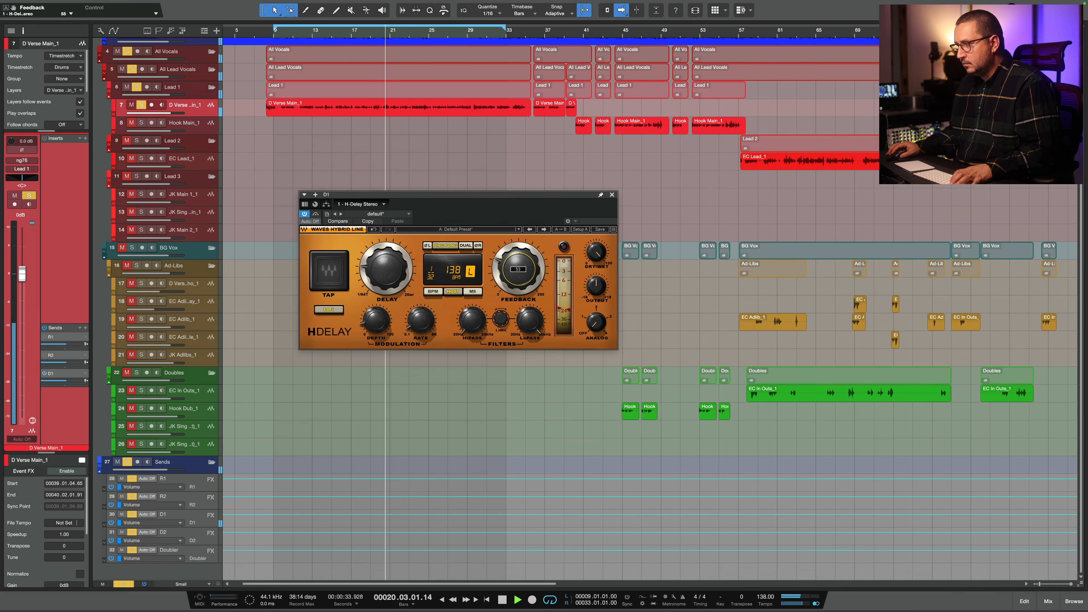
Adjust the D1 delay's feedback, filter it to about 290 Hz high-pass and 2 kHz low-pass, and set its output to -10 dB.
drag(518, 269, 518, 281)
mouse_move(530, 319)
mouse_down()
mouse_move(530, 335)
mouse_move(478, 315)
mouse_move(530, 317)
mouse_up()
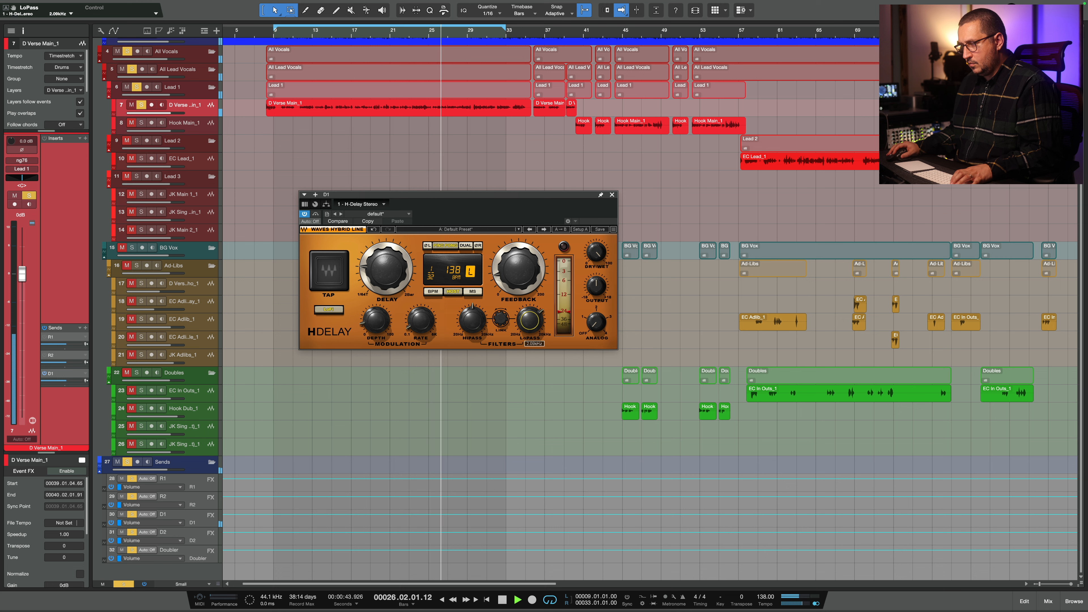
drag(479, 322, 479, 331)
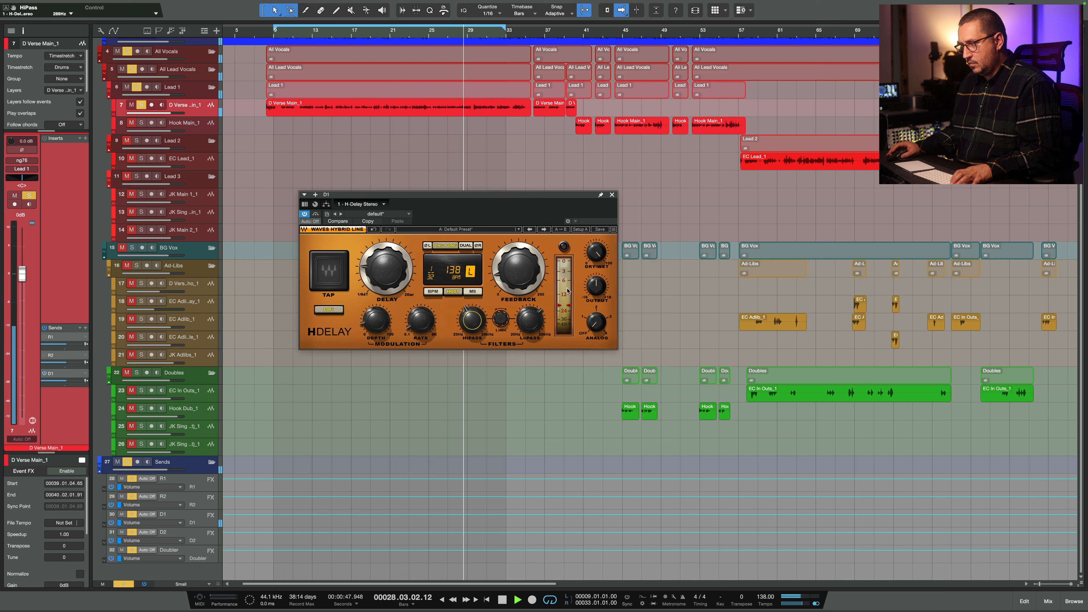
drag(600, 283, 600, 283)
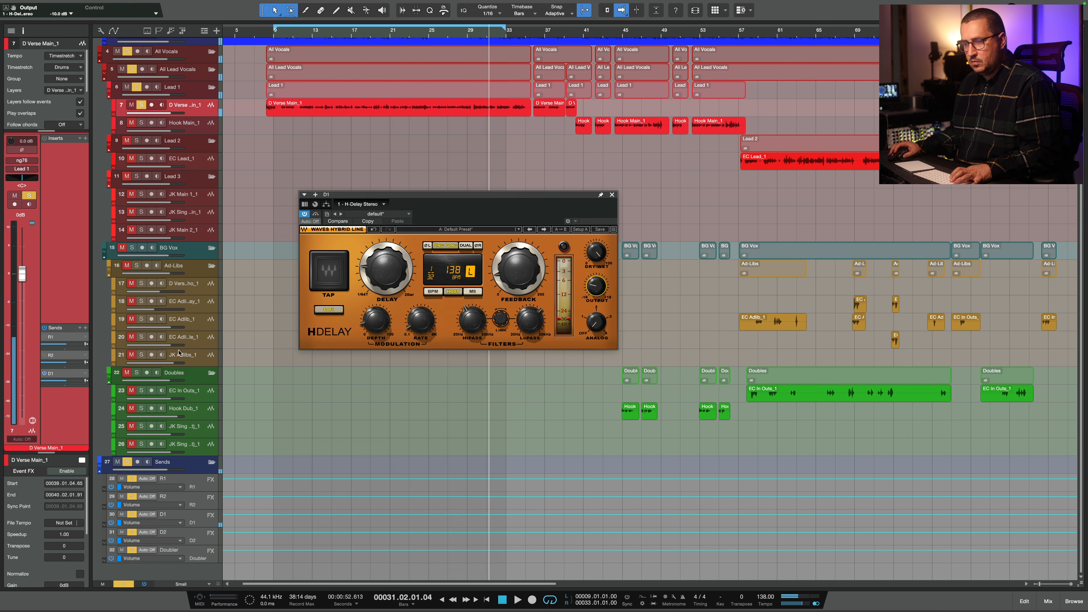
Mute the D1 send on the D Verse Main_1 track and add a send to D2.
click(44, 374)
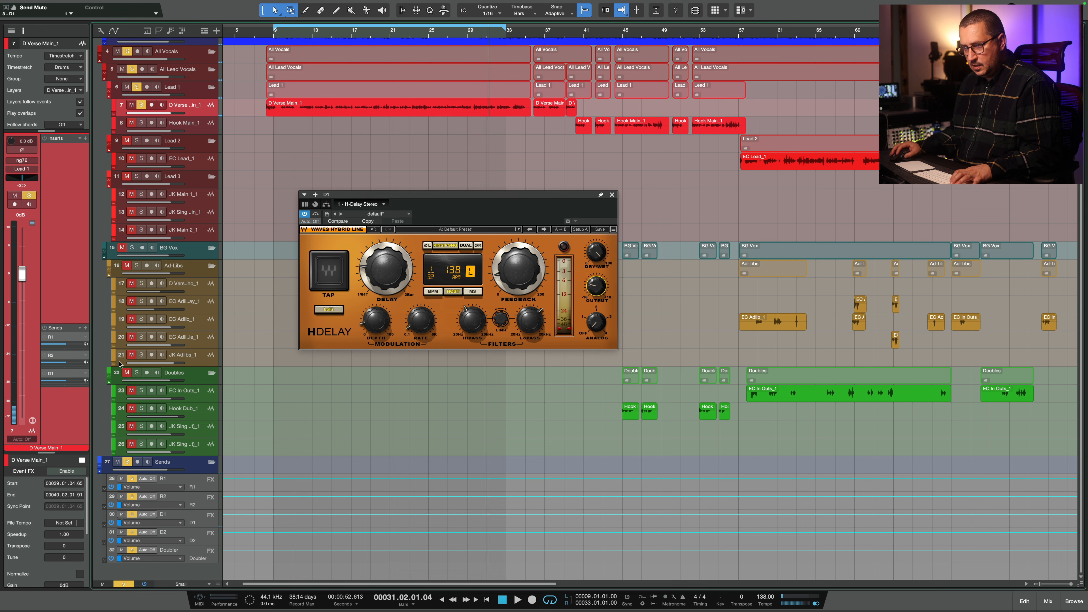
click(86, 336)
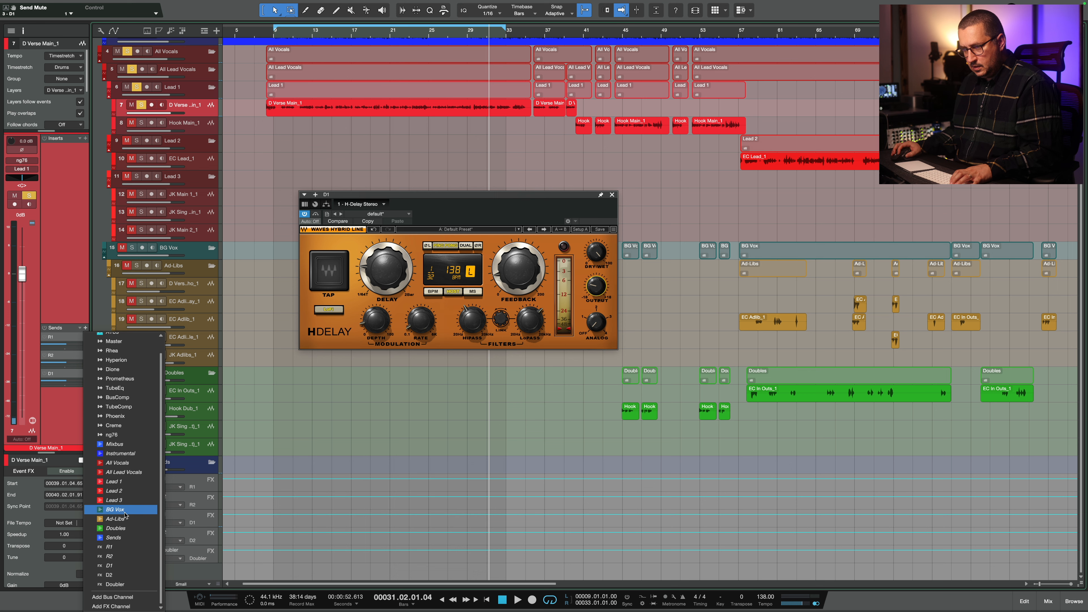
click(109, 576)
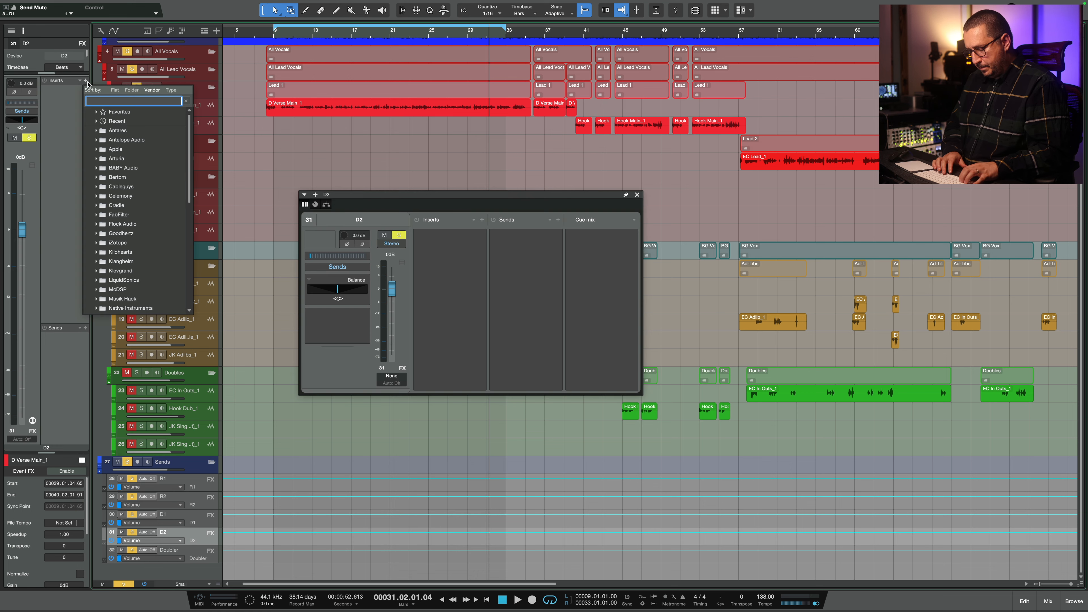
Insert H-Delay Stereo on the D2 FX channel.
text(h-delay)
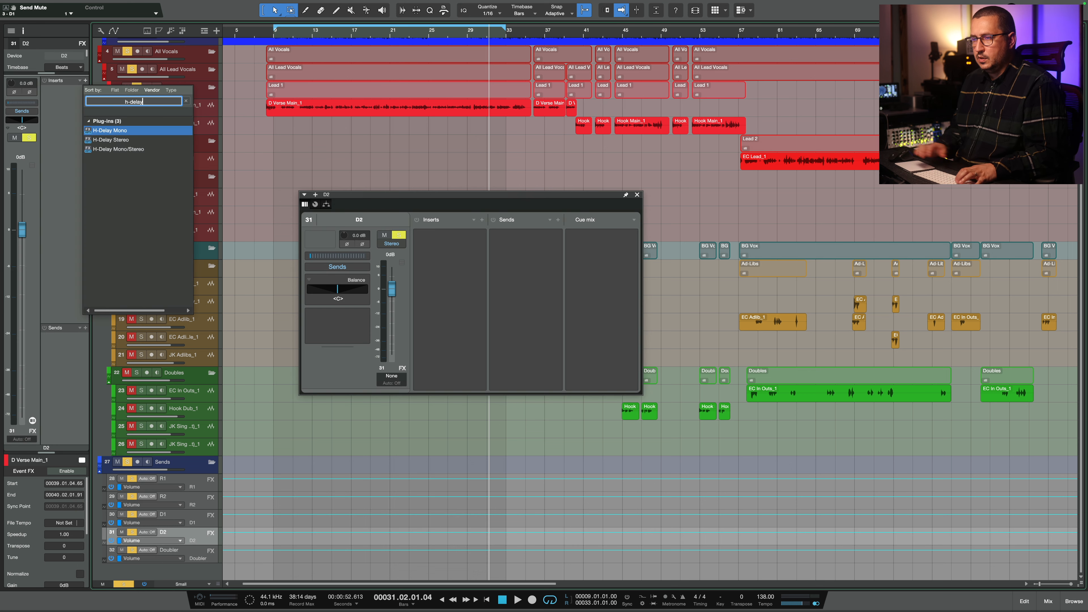
key(Down)
key(Return)
Set the D2 delay time to 1/4 while playing the vocal from bar 9.
click(275, 35)
drag(385, 271, 385, 278)
key(space)
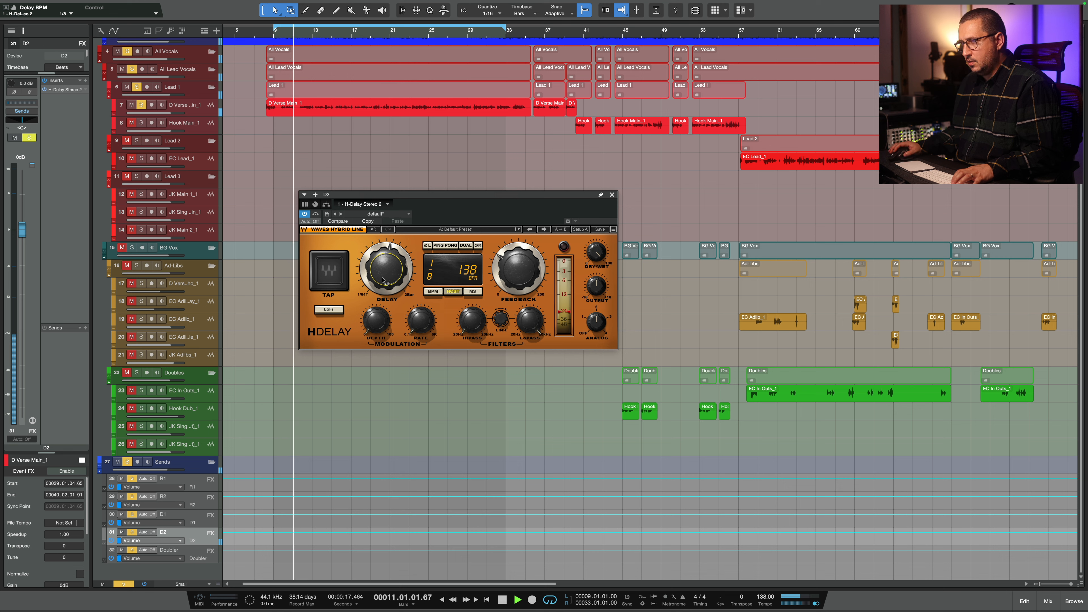
drag(383, 281, 383, 271)
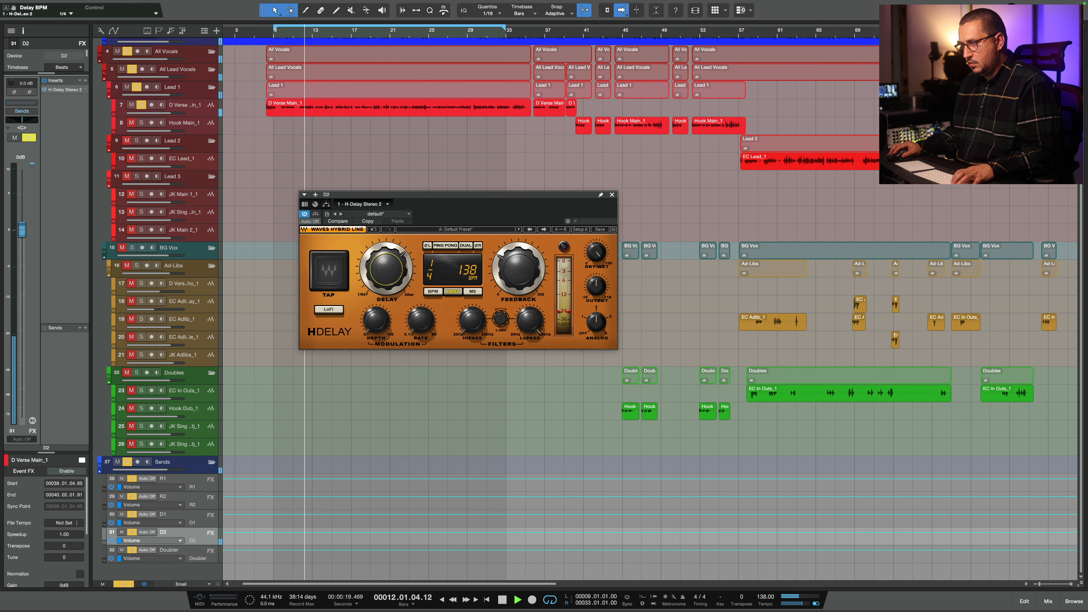
Adjust the D2 delay's feedback and modulation depth, and set the modulation rate to 0.10 Hz.
drag(377, 326, 377, 315)
drag(519, 271, 519, 281)
mouse_move(428, 320)
mouse_down()
mouse_move(380, 323)
mouse_move(422, 330)
mouse_up()
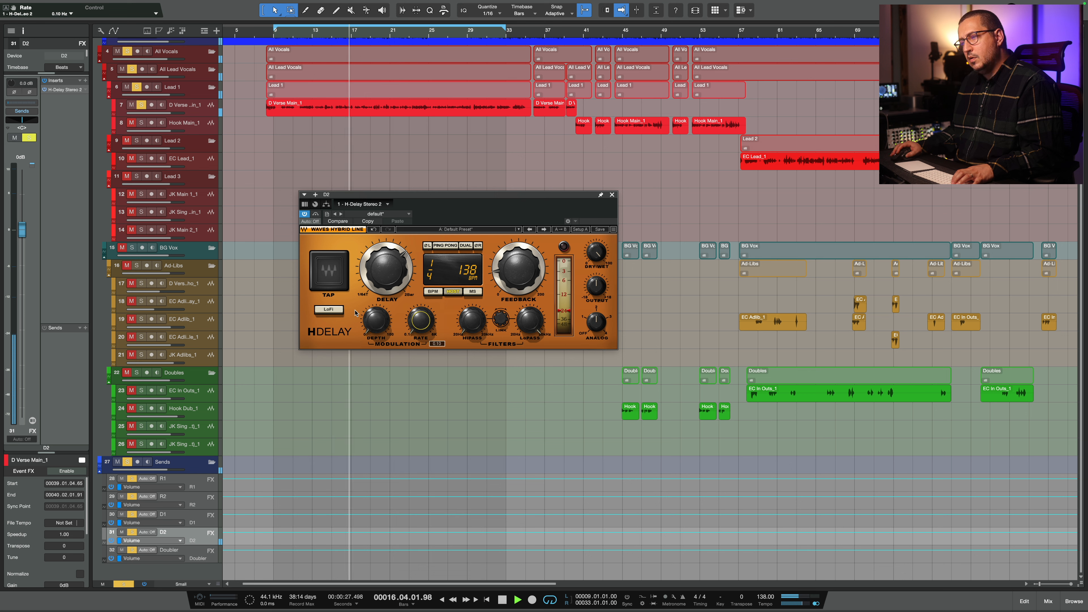
Enable LoFi on the D2 delay and set its filters to about 22 Hz high-pass and 7.9 kHz low-pass.
click(329, 309)
click(472, 320)
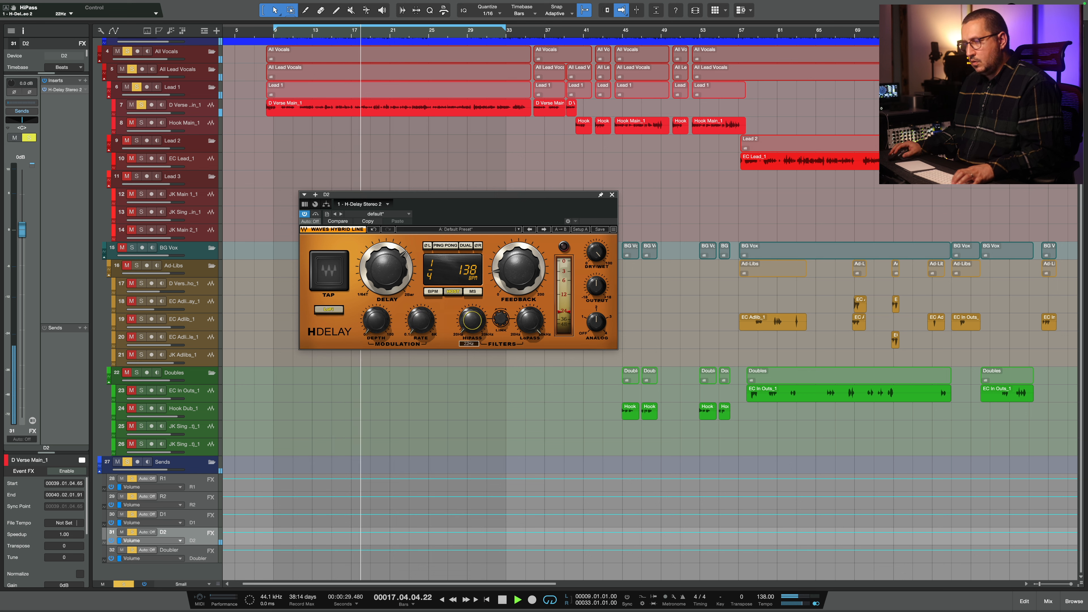
click(530, 320)
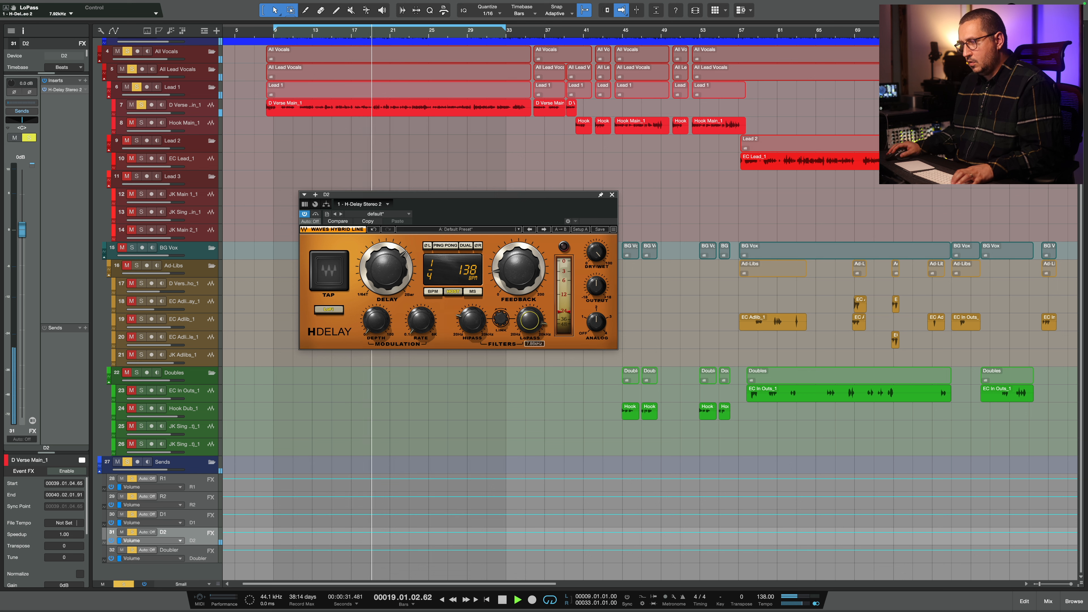
Try ping-pong mode and BPM sync on the D2 delay, and return the sync to Host.
click(447, 246)
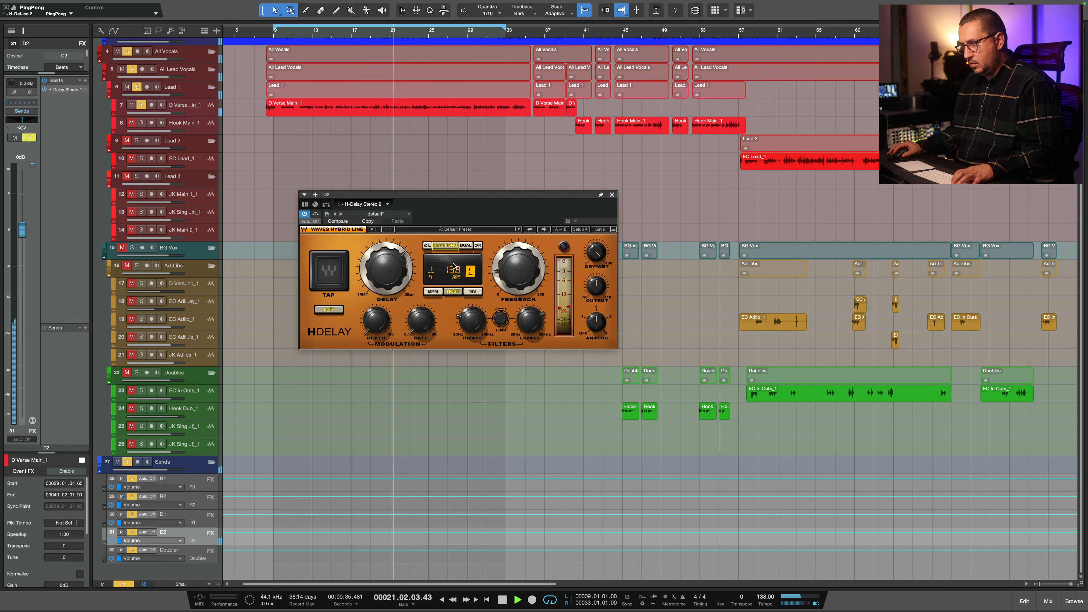
click(433, 291)
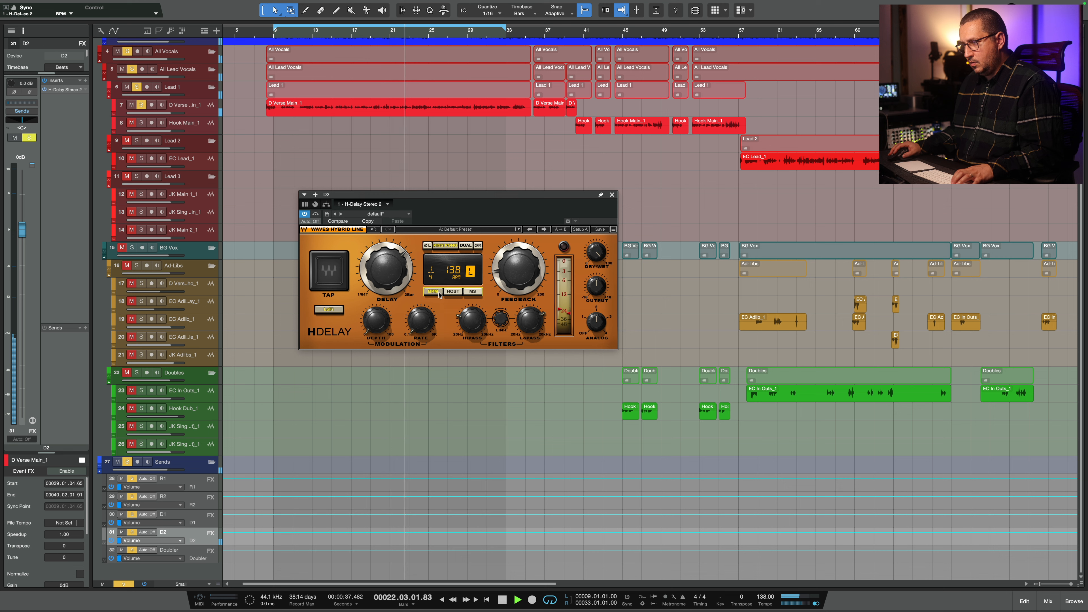
click(453, 292)
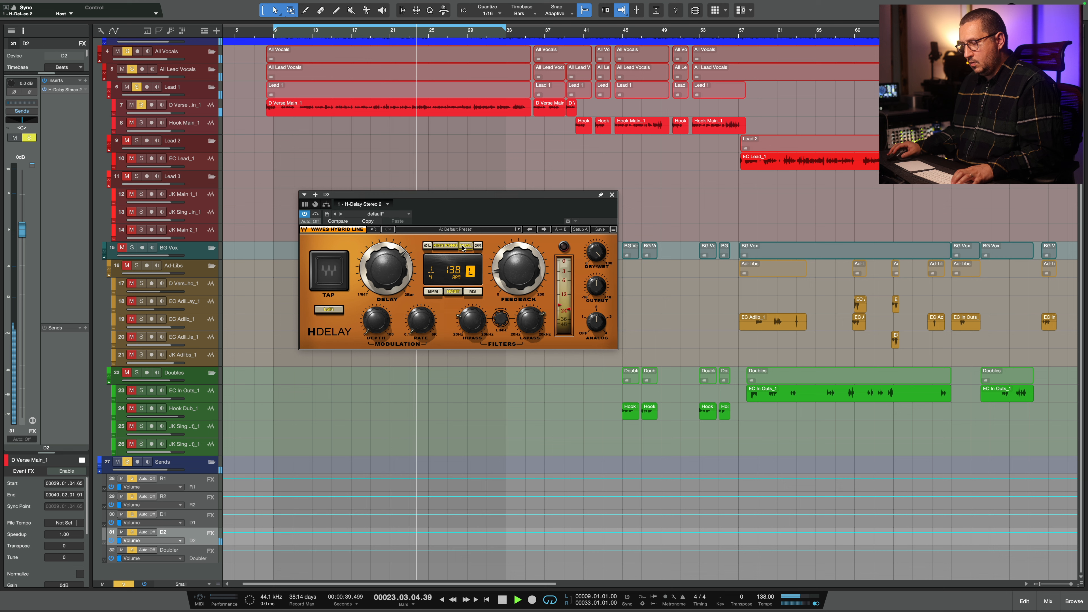
Switch the D2 delay to Dual mode, with the high-pass at about 213 Hz and the output at -10 dB.
click(464, 246)
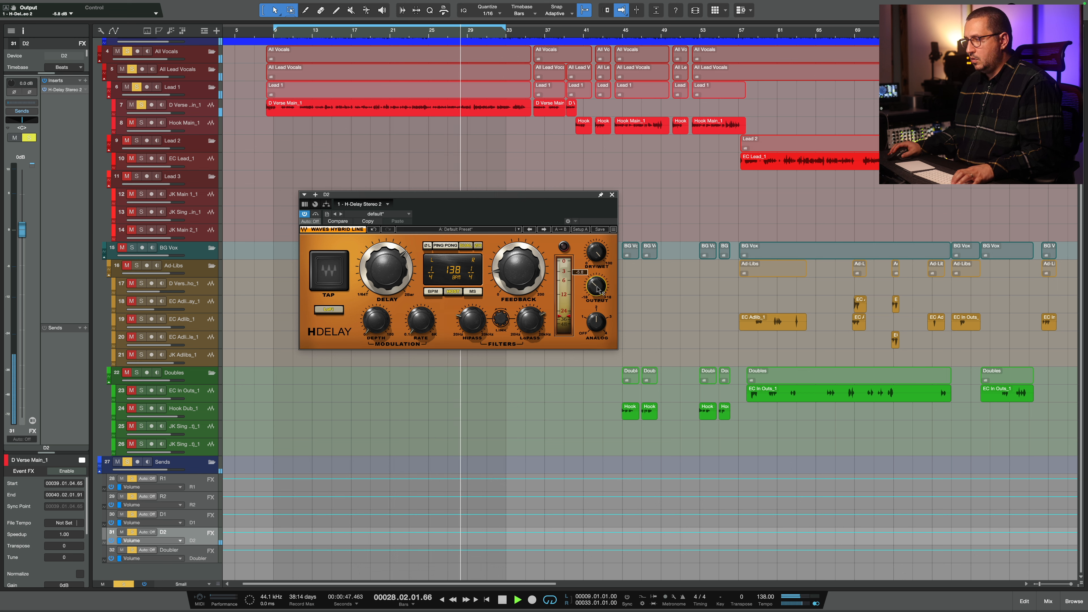
drag(472, 321, 472, 309)
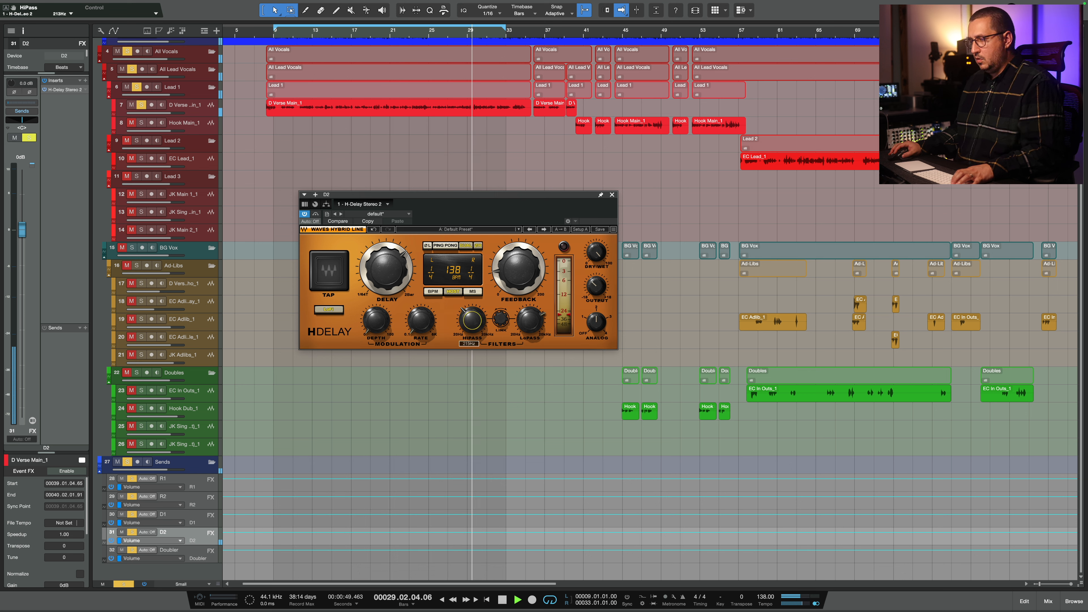
drag(596, 286, 596, 296)
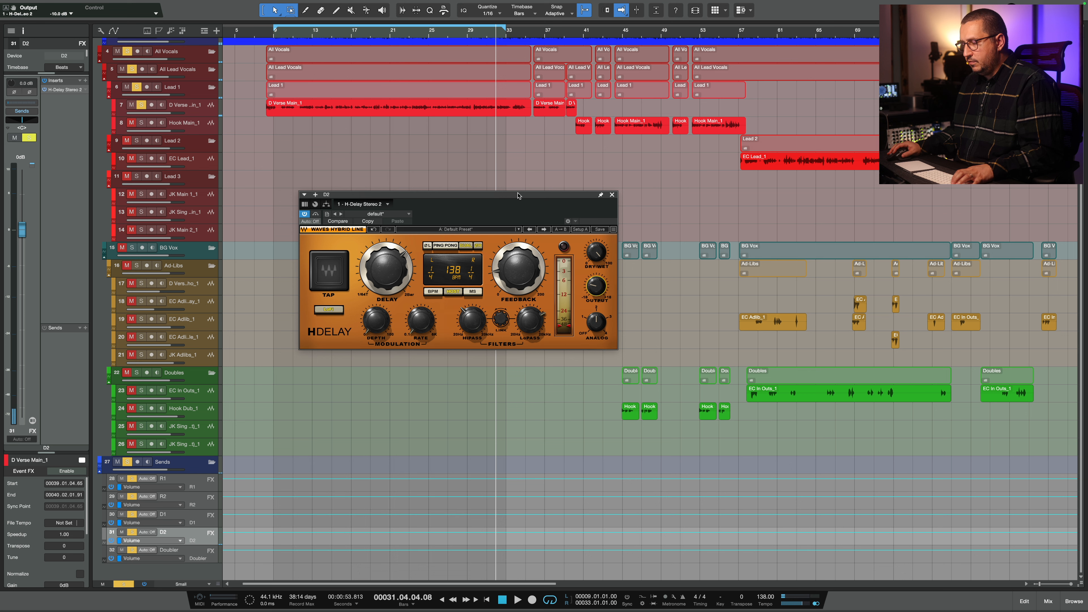
Listen to the vocal with the D2 delay from bar 9, and close the delay.
click(274, 38)
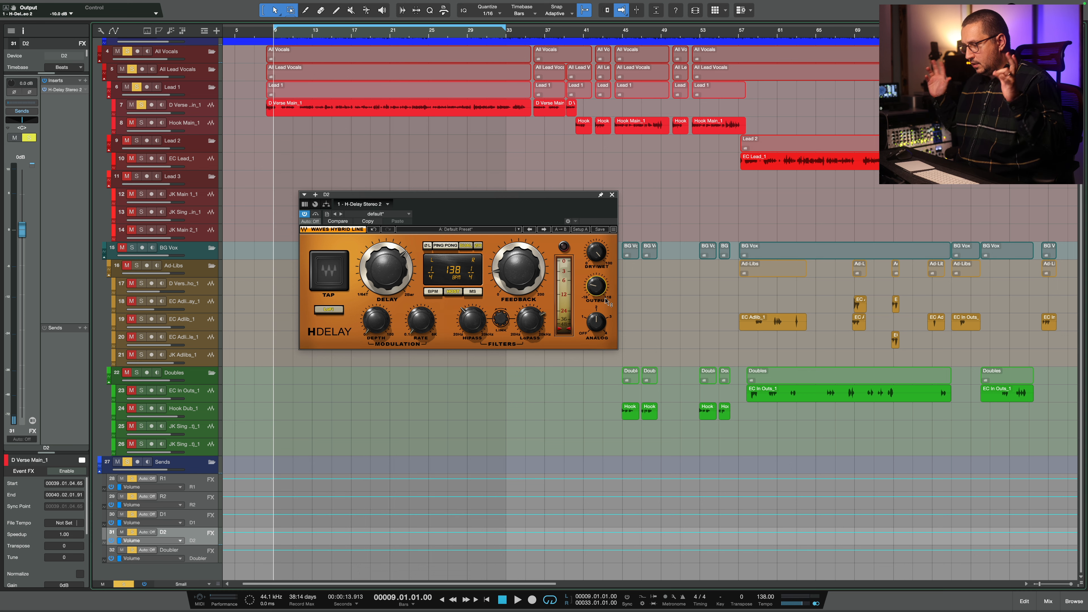
mouse_move(592, 292)
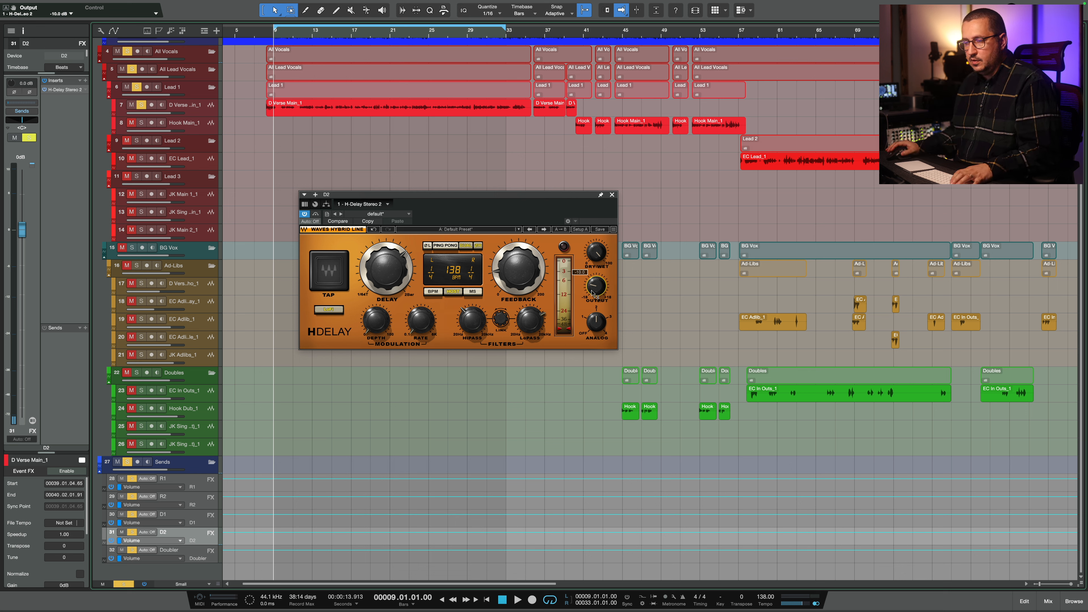
key(space)
key(space)
click(612, 195)
Insert Doubler2 Stereo on the Doubler channel, turn off its Direct signal and set the low EQ gain to about -9.4 dB.
click(194, 557)
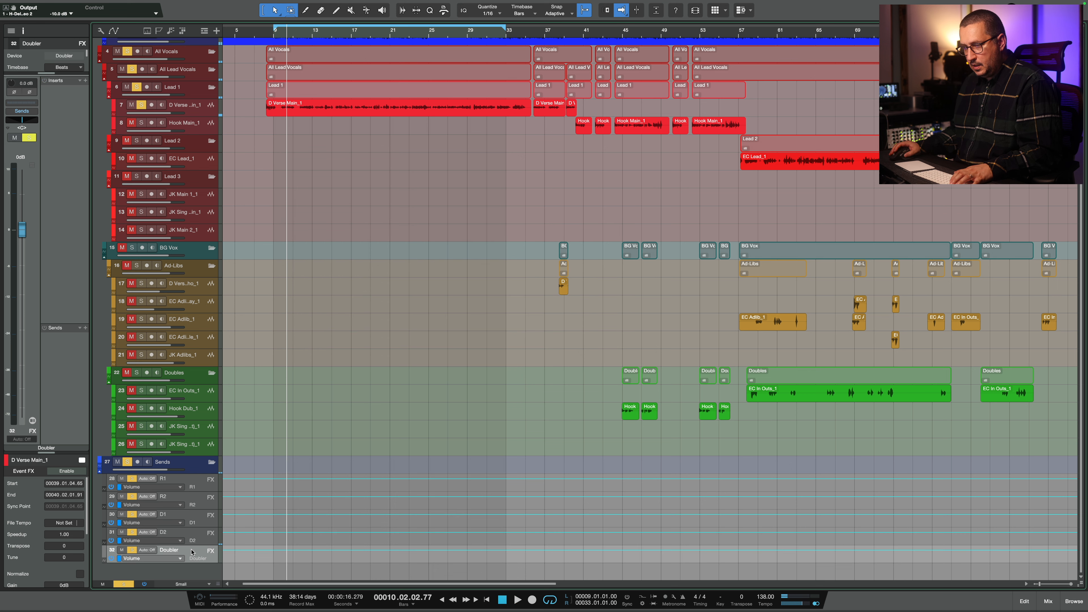
click(86, 80)
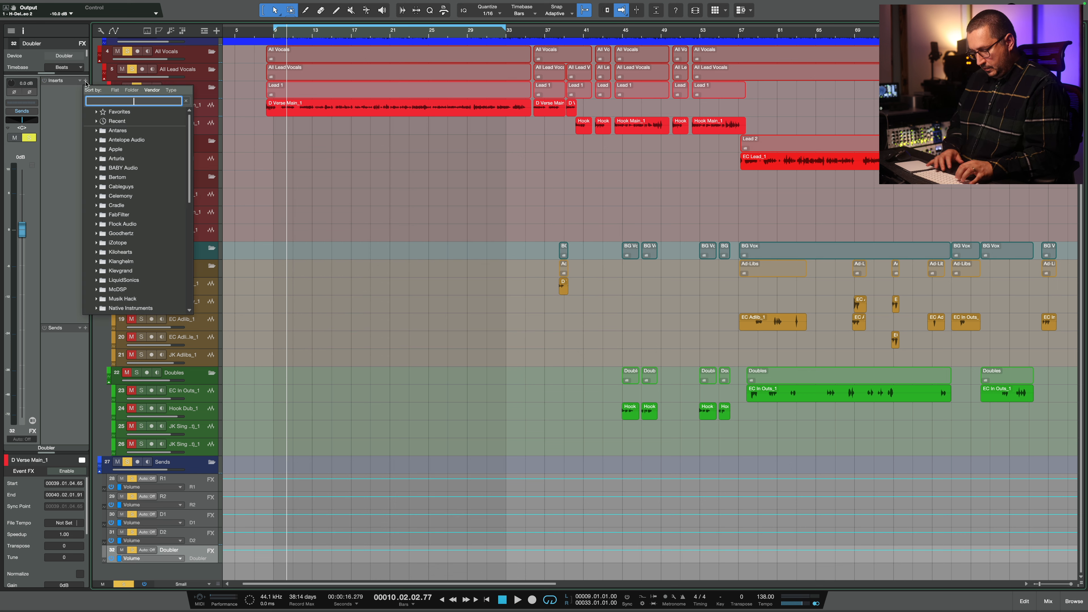
text(doubler)
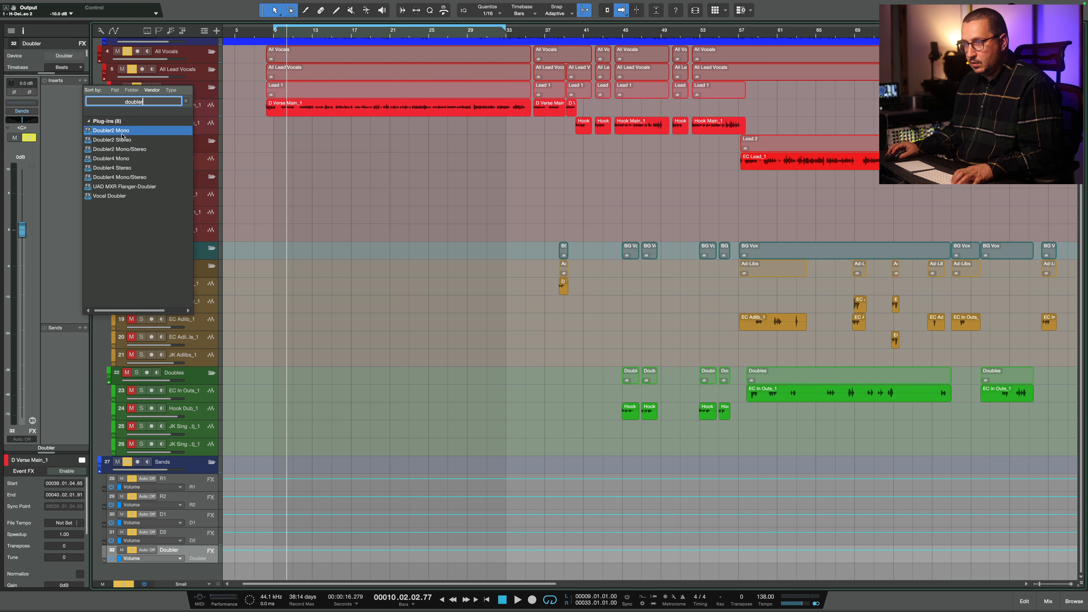
click(113, 140)
click(315, 348)
drag(591, 277, 567, 283)
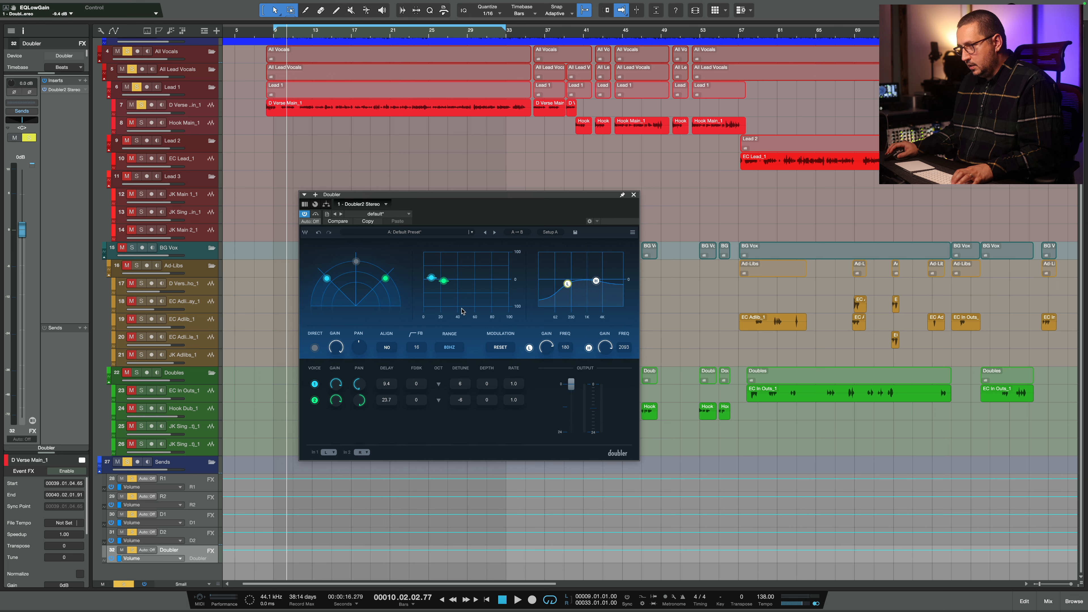
Add a send to Doubler on the D Verse Main_1 track, with playback starting at bar 9.
click(273, 39)
click(191, 112)
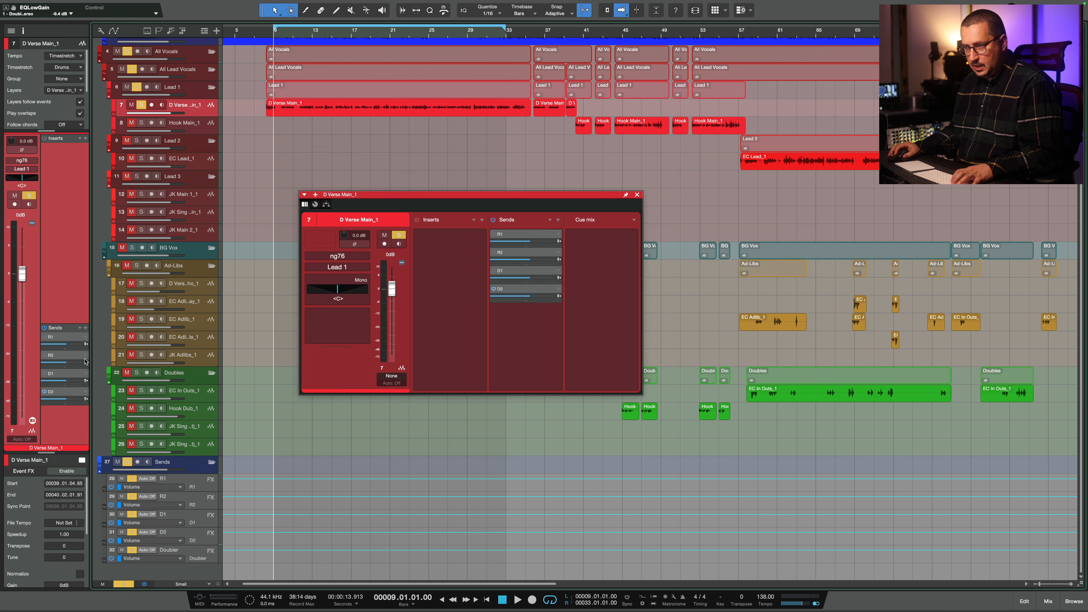
click(85, 329)
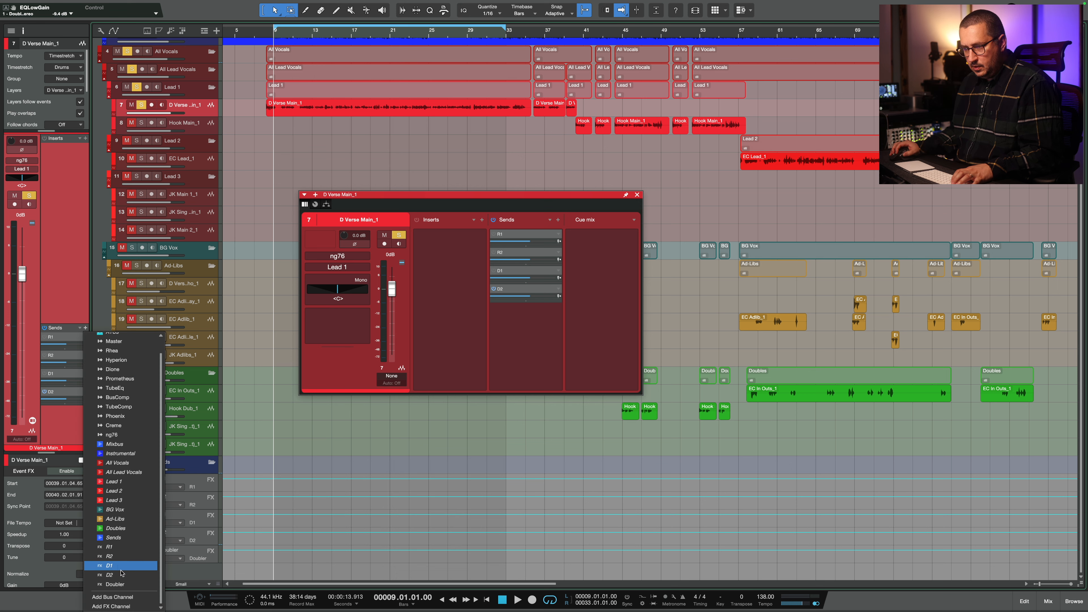
click(105, 585)
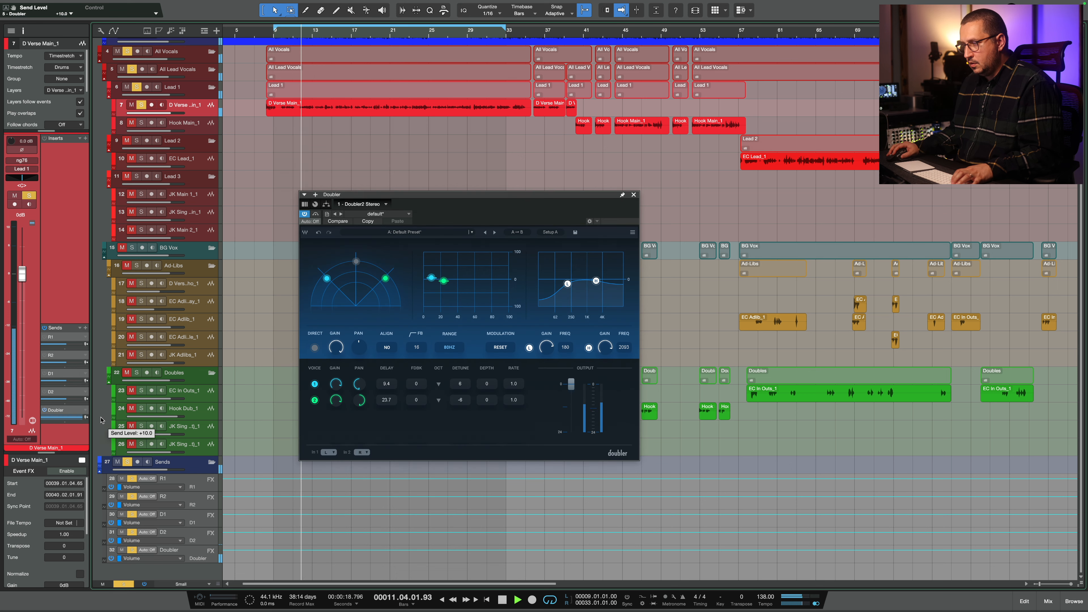
Set the doubler's low EQ frequency to about 462 Hz and lower the Doubler send level on D Verse Main_1.
drag(568, 283, 579, 284)
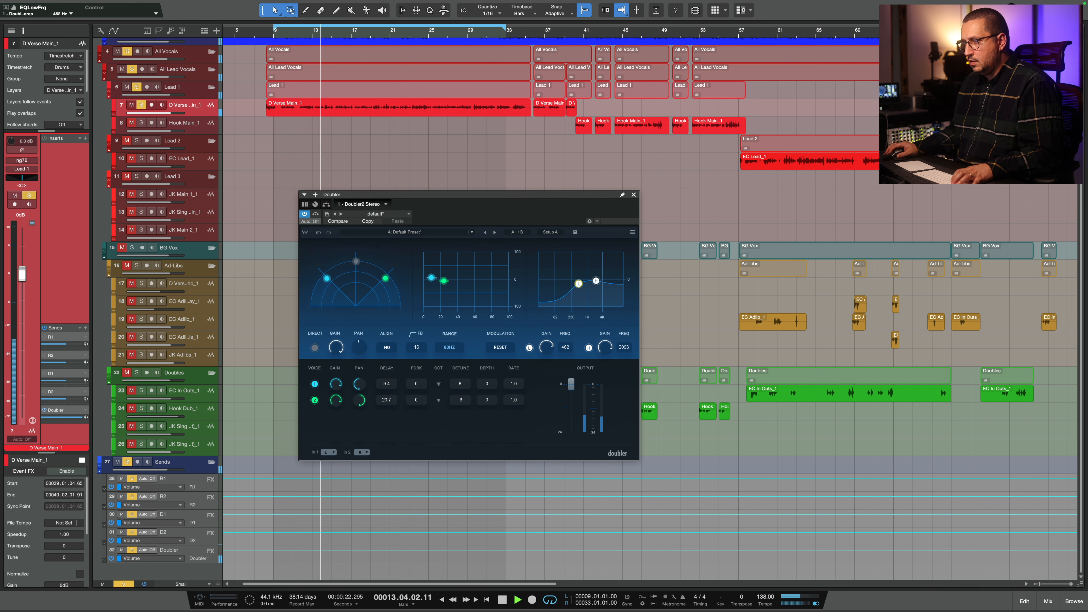
drag(68, 418, 53, 420)
key(space)
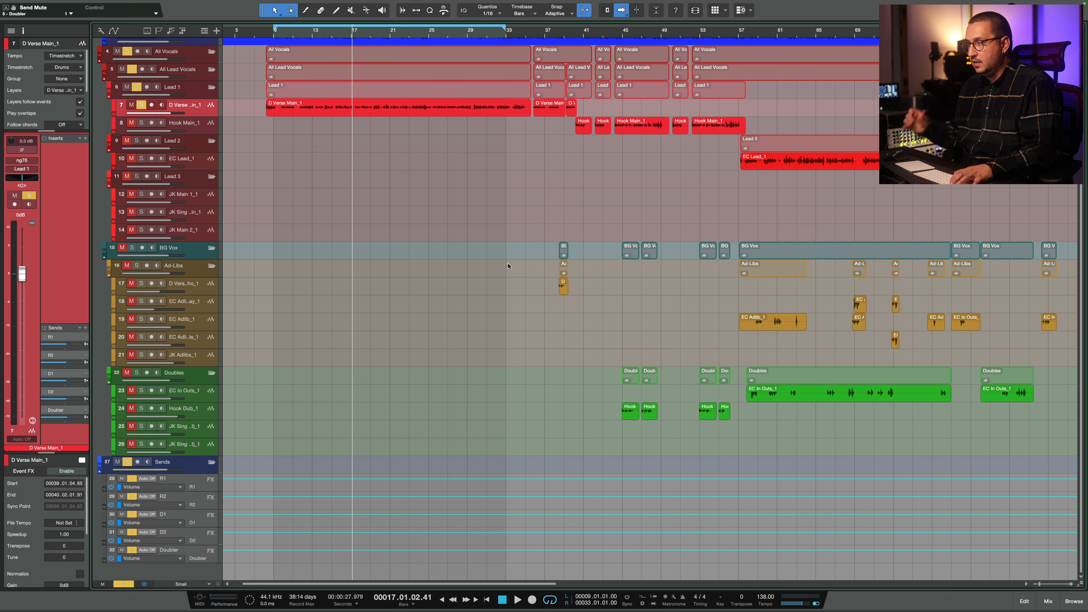
Enable all sends on D Verse Main_1 and balance their levels during playback from bar 9, with R2 at -25 dB and D2 about -8 dB.
click(44, 328)
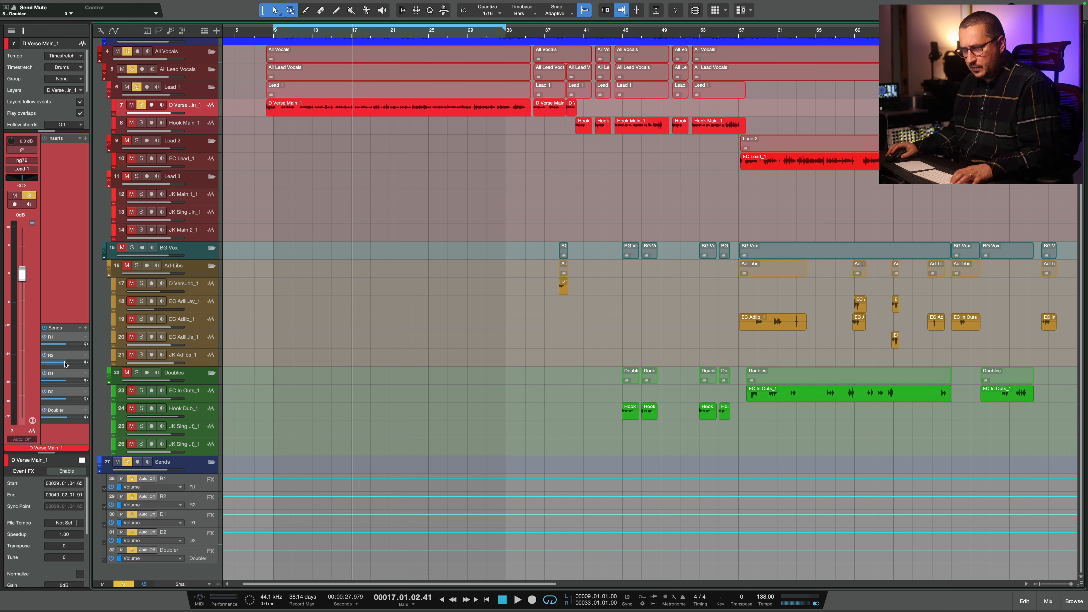
click(275, 33)
key(space)
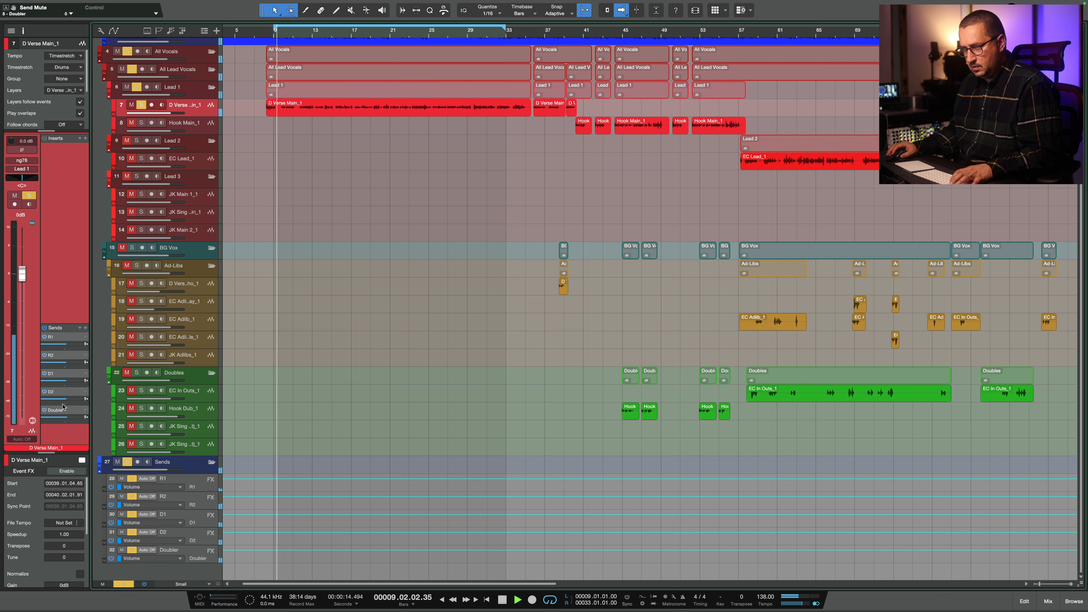
drag(62, 399, 49, 364)
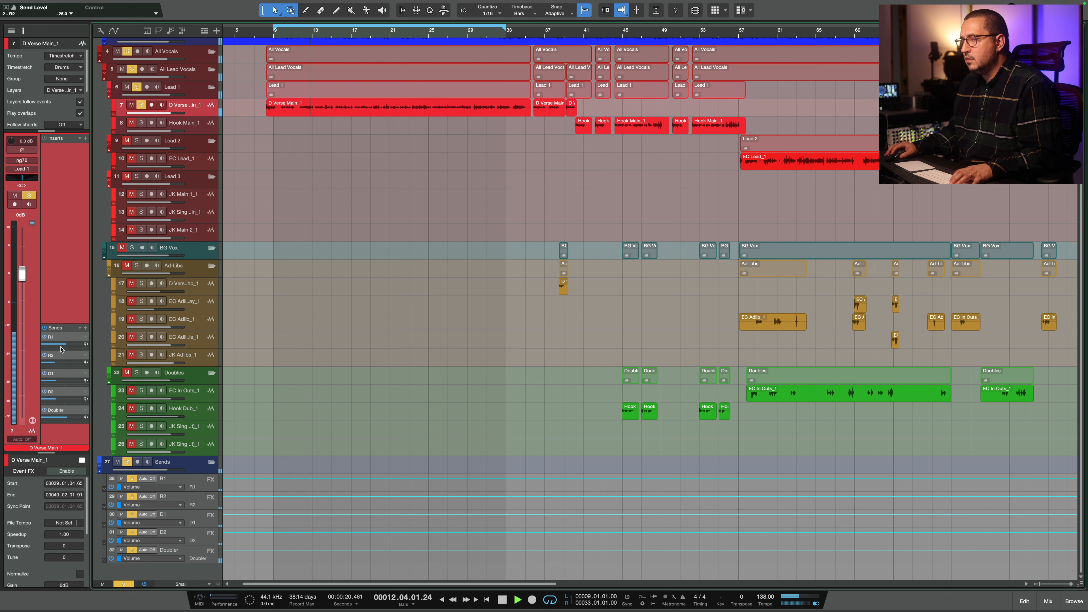
drag(59, 399, 67, 401)
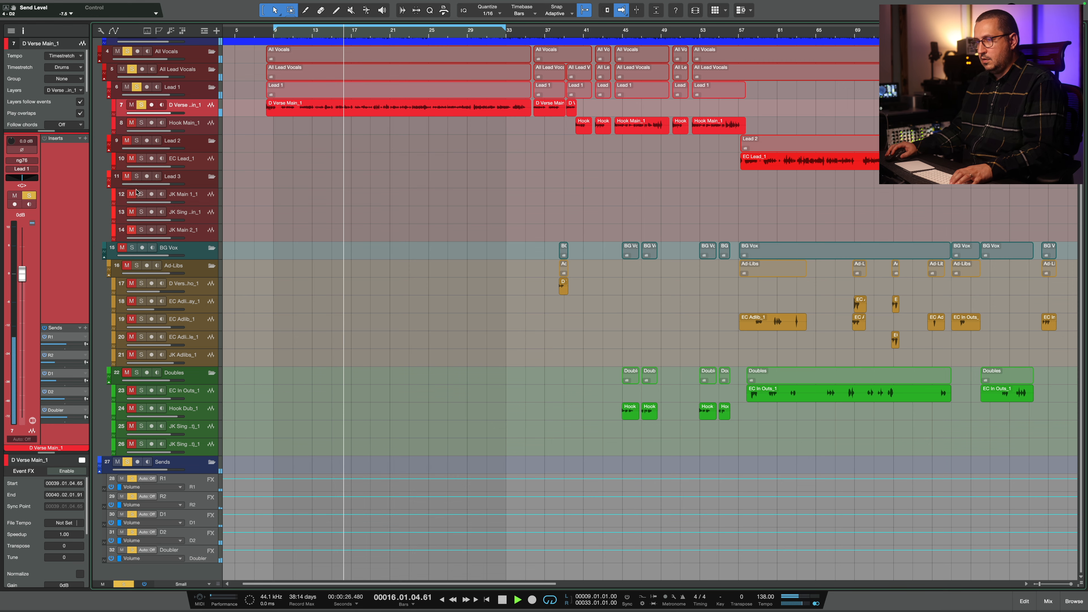
Solo the 69bpm audio track inside the Instrumental folder alongside the lead vocal and stop playback.
scroll(152, 88, up, 2)
click(132, 79)
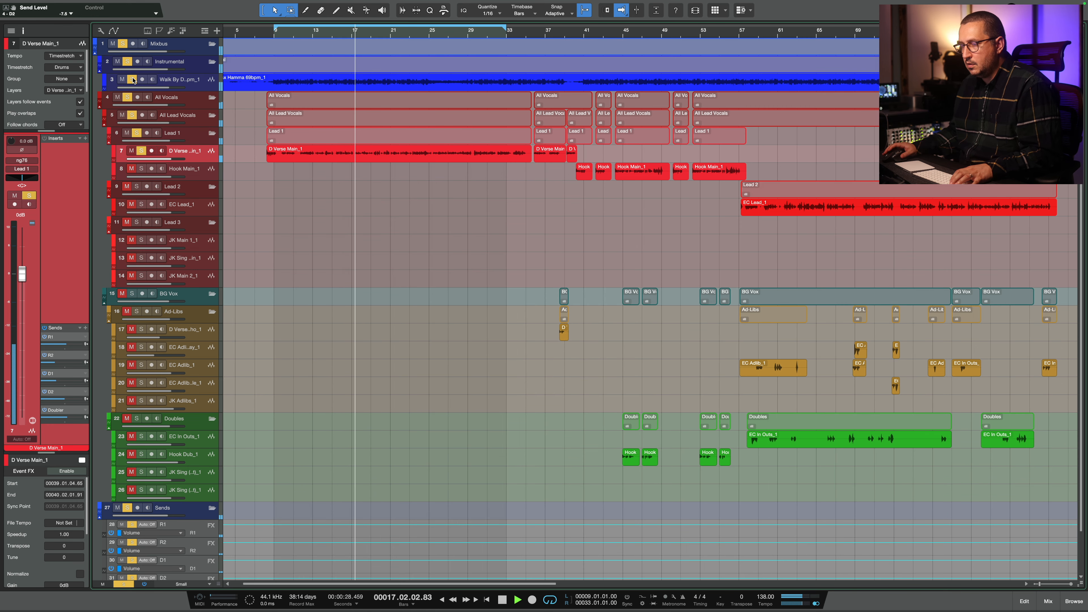
key(space)
Insert Mixtool on the Instrumental bus and set its gain to -10 dB.
click(193, 65)
click(86, 207)
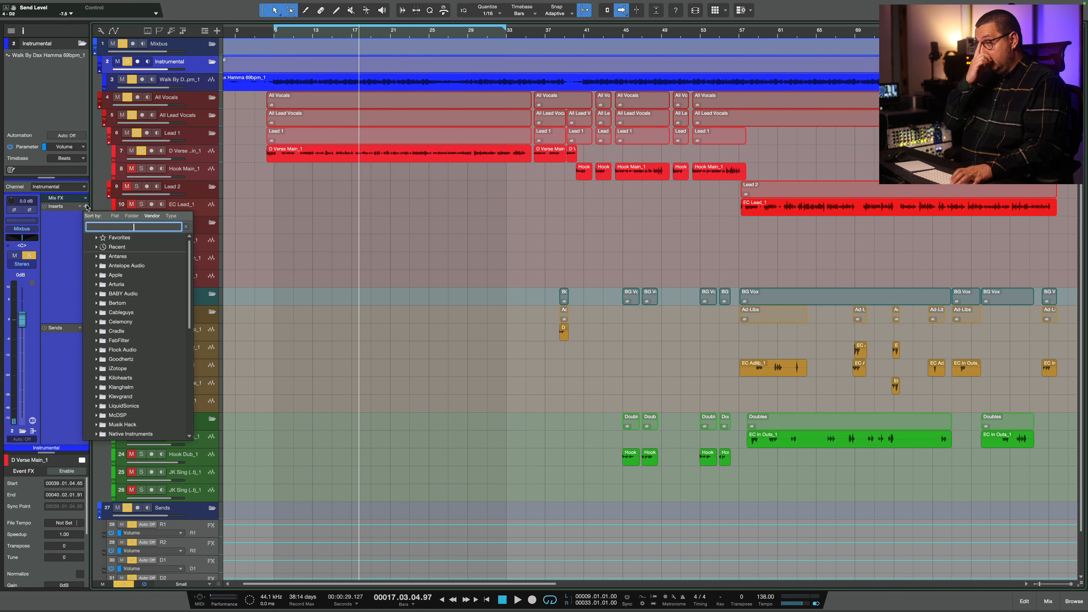
text(mixto)
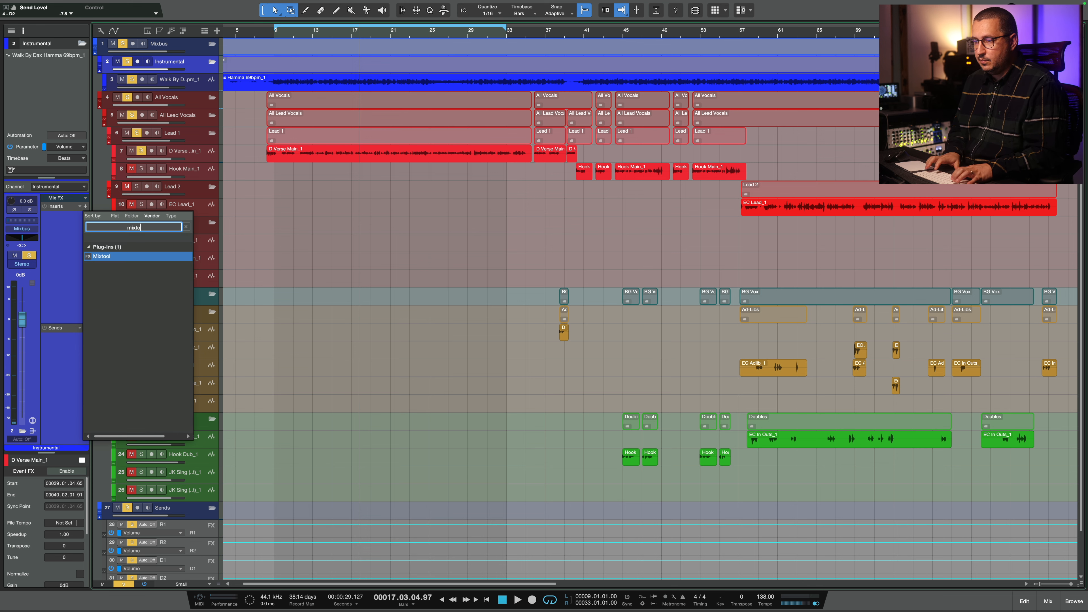
key(Return)
click(345, 264)
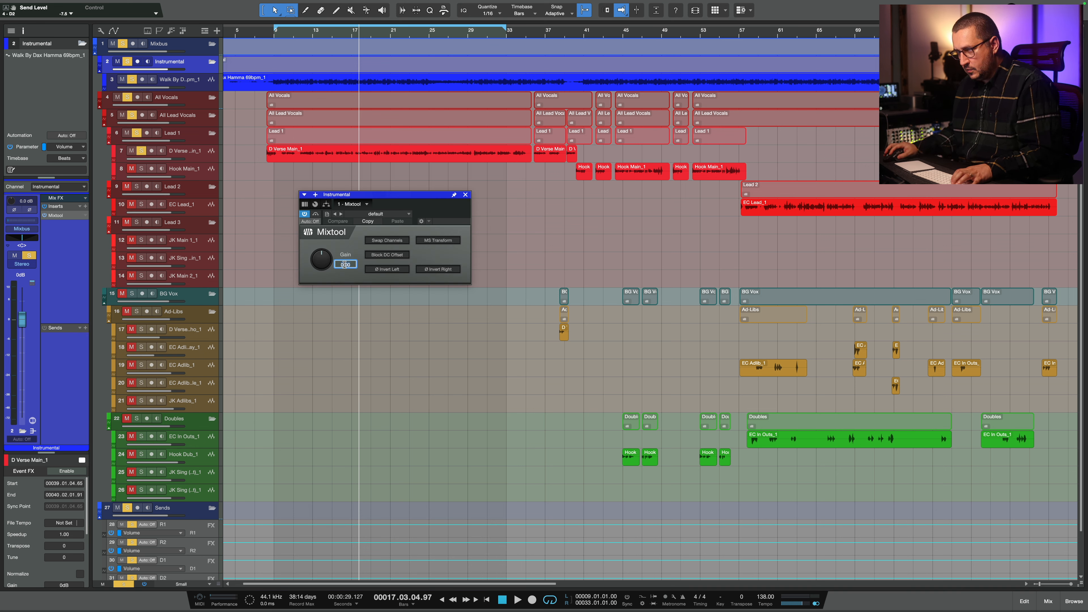
key(Return)
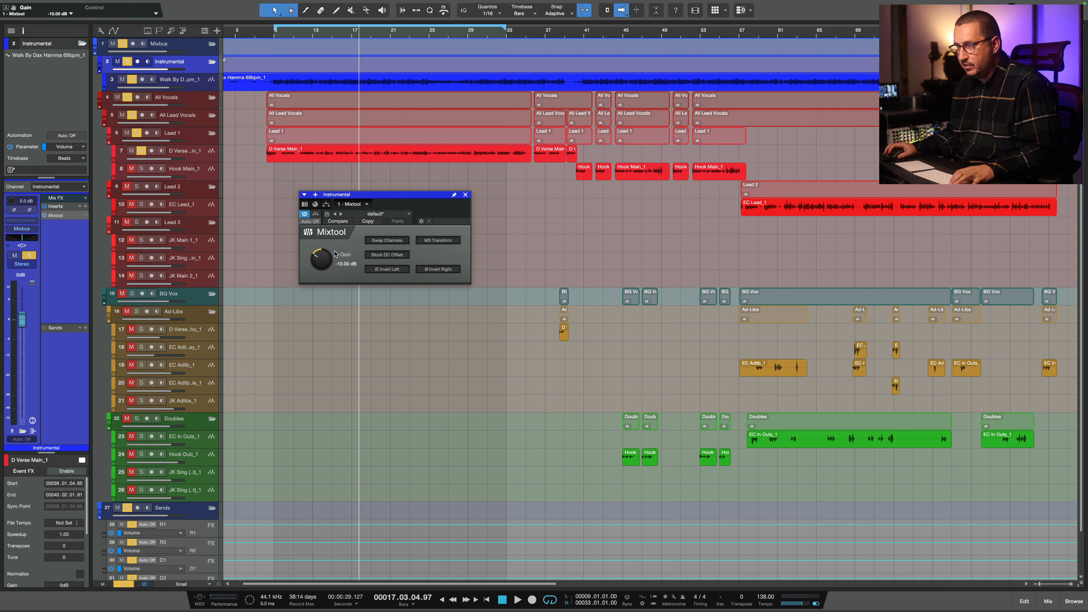
click(465, 195)
Set the input gain of the audio track in the Instrumental folder to 0 dB.
key(space)
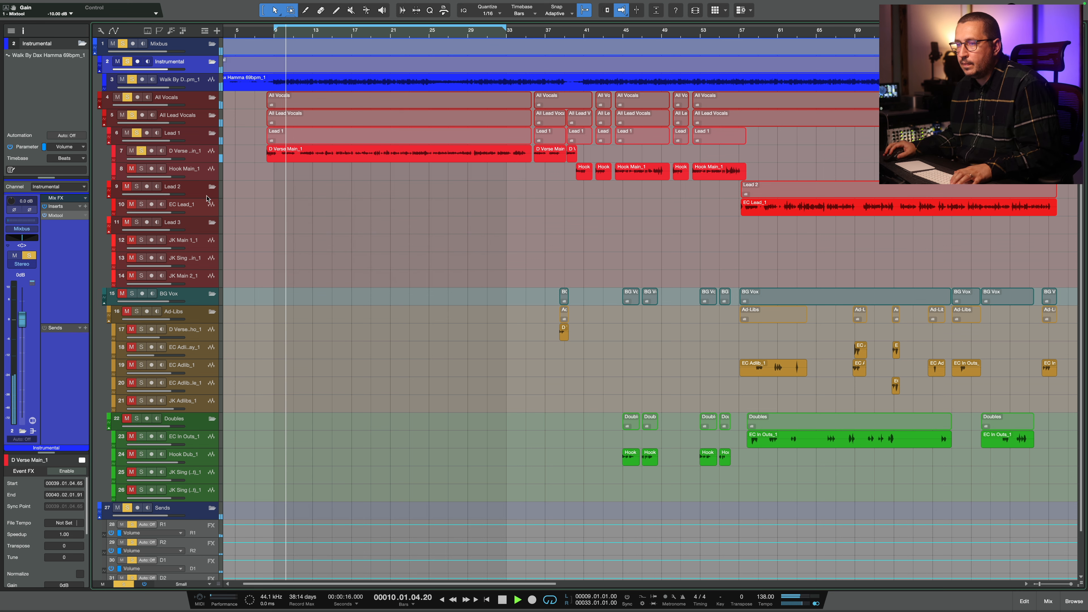
click(196, 86)
key(space)
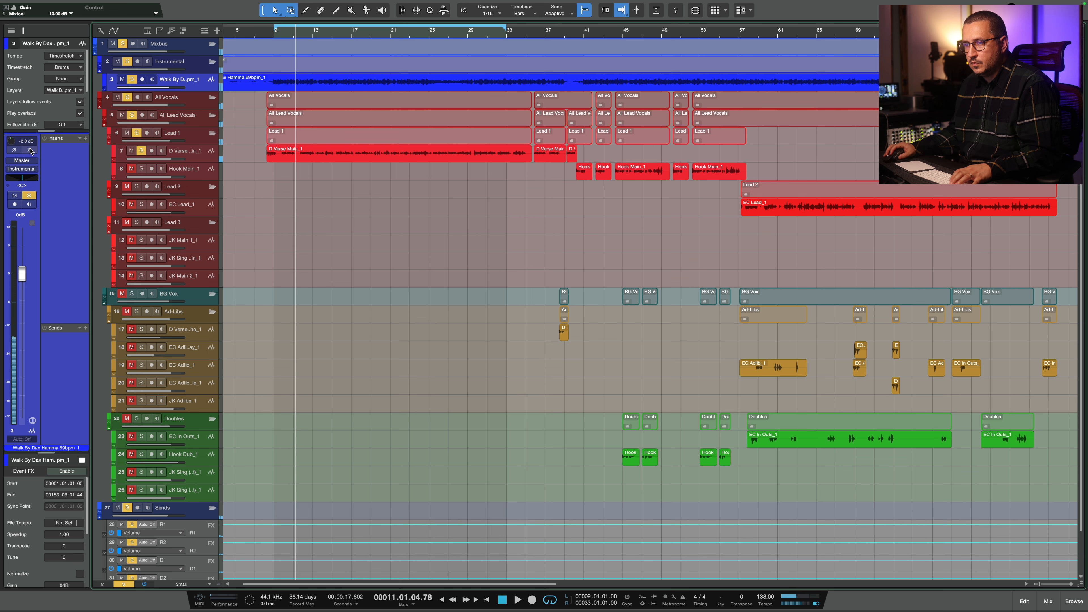
click(26, 141)
text(0)
key(Return)
Play the mix from bar 9 to check the lead vocal and its effects against the instrumental.
key(space)
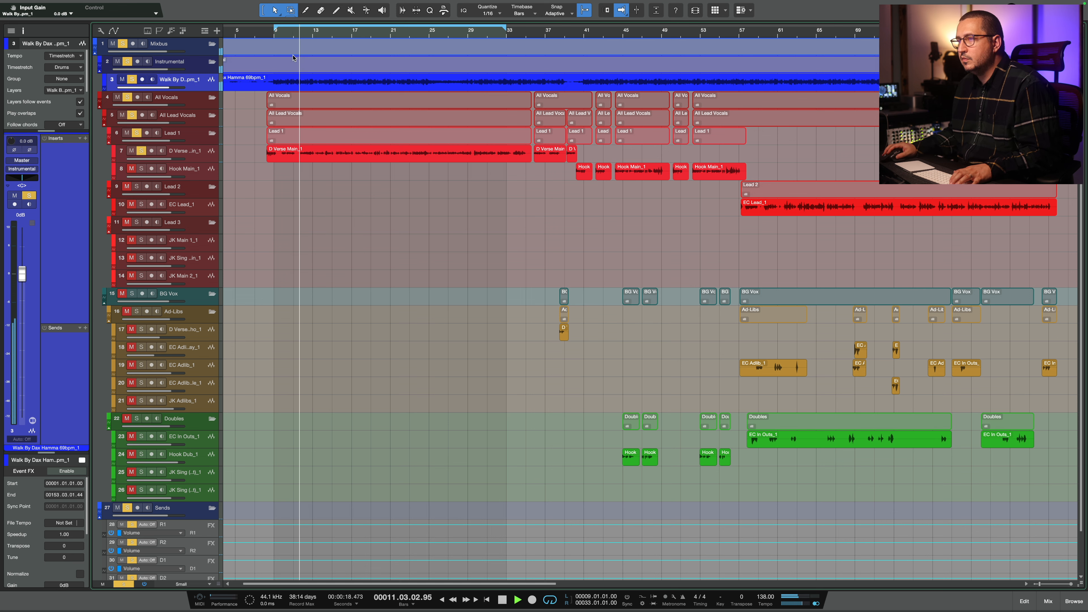
click(276, 33)
scroll(276, 33, down, 4)
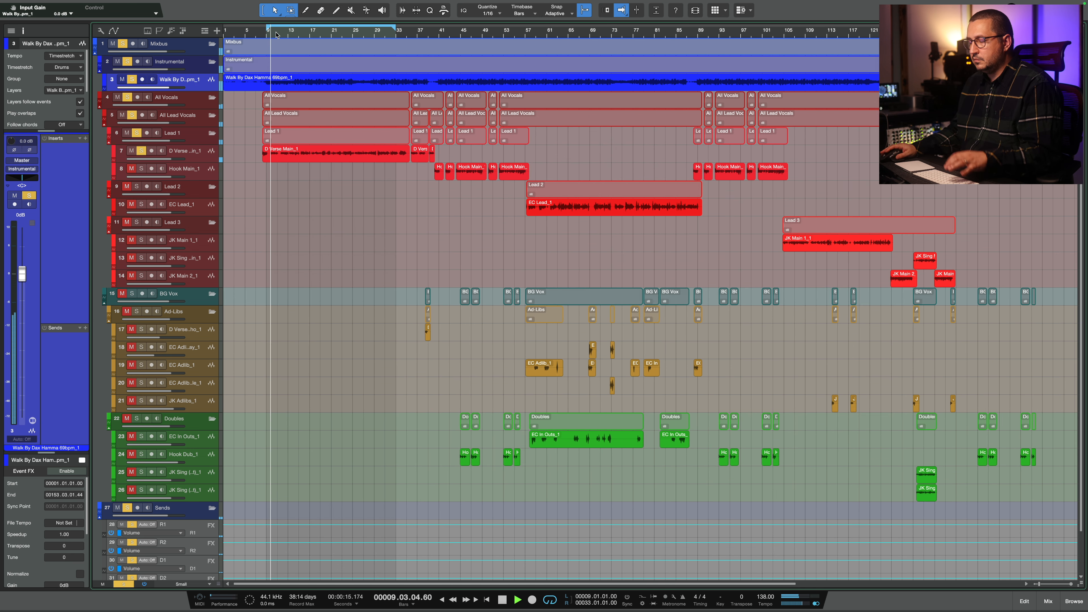
key(w)
scroll(317, 369, down, 3)
scroll(317, 368, down, 3)
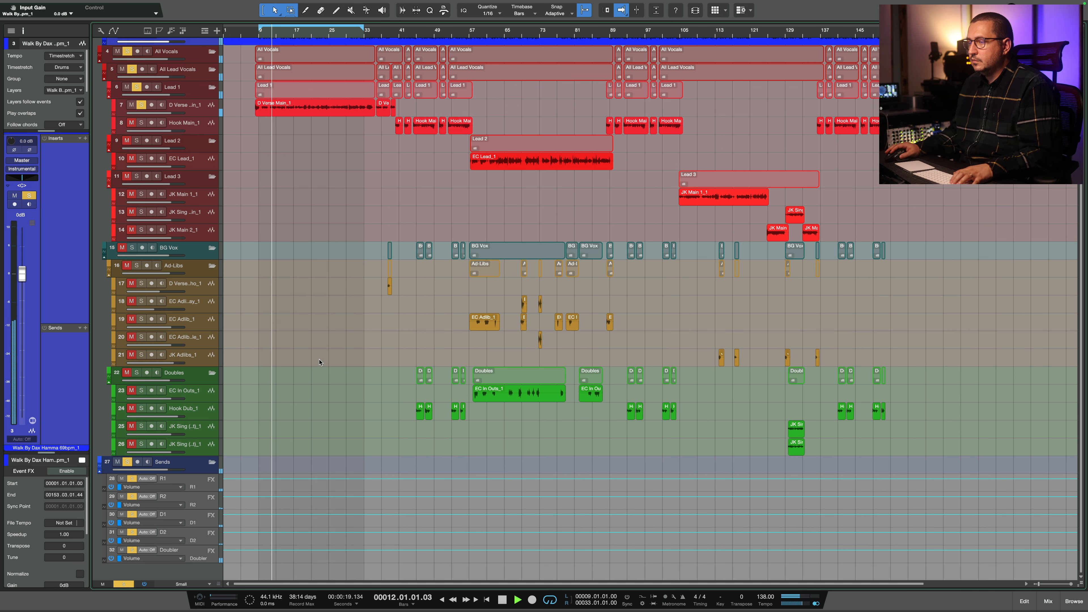
scroll(319, 366, up, 5)
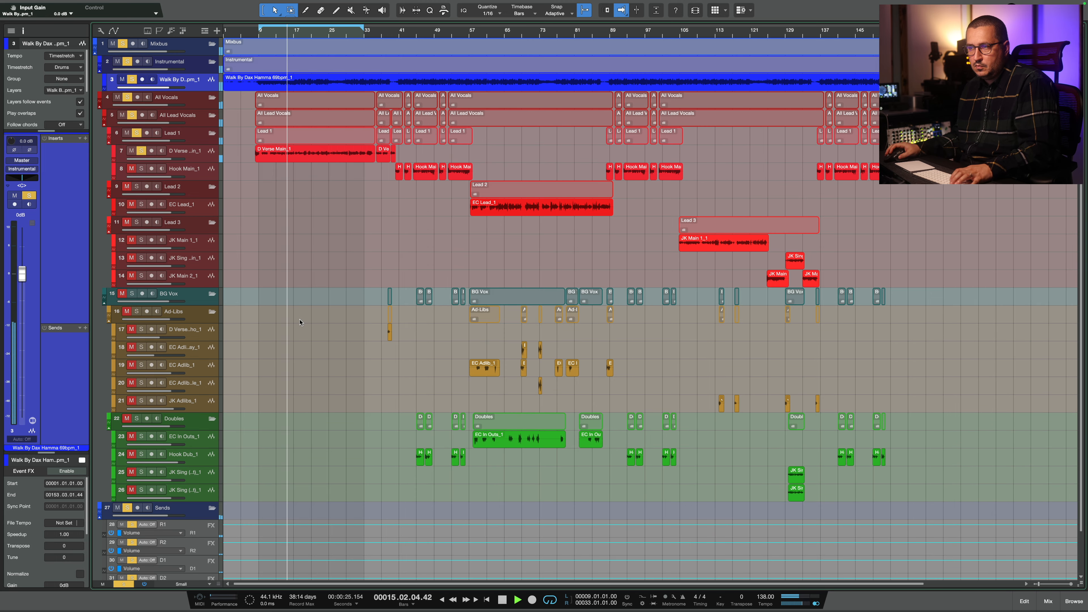
key(space)
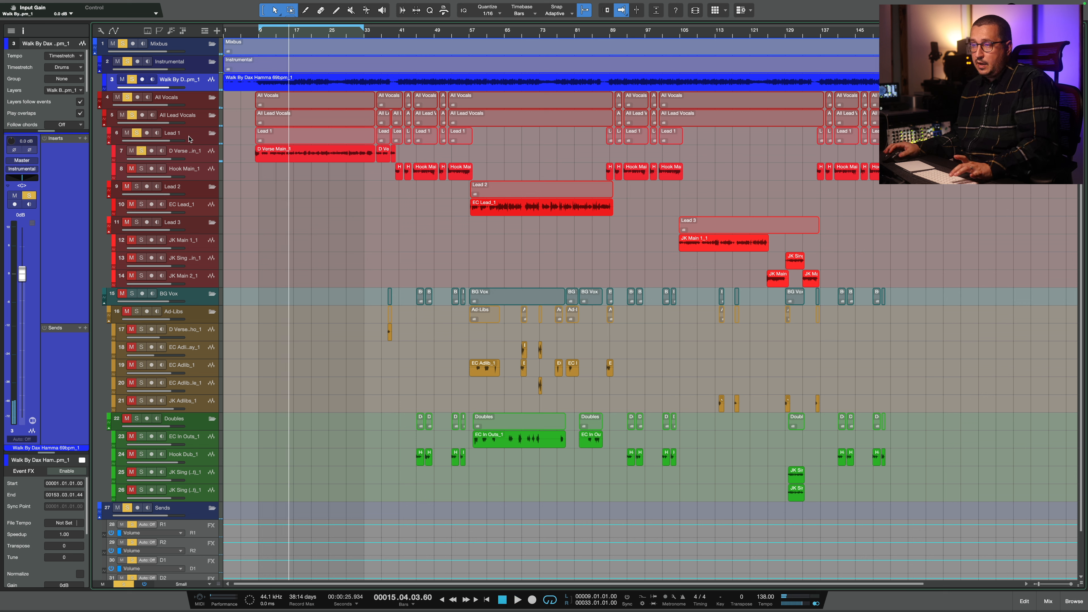
Insert REQ 6 Stereo on the audio track in the Instrumental folder and close its window.
click(85, 139)
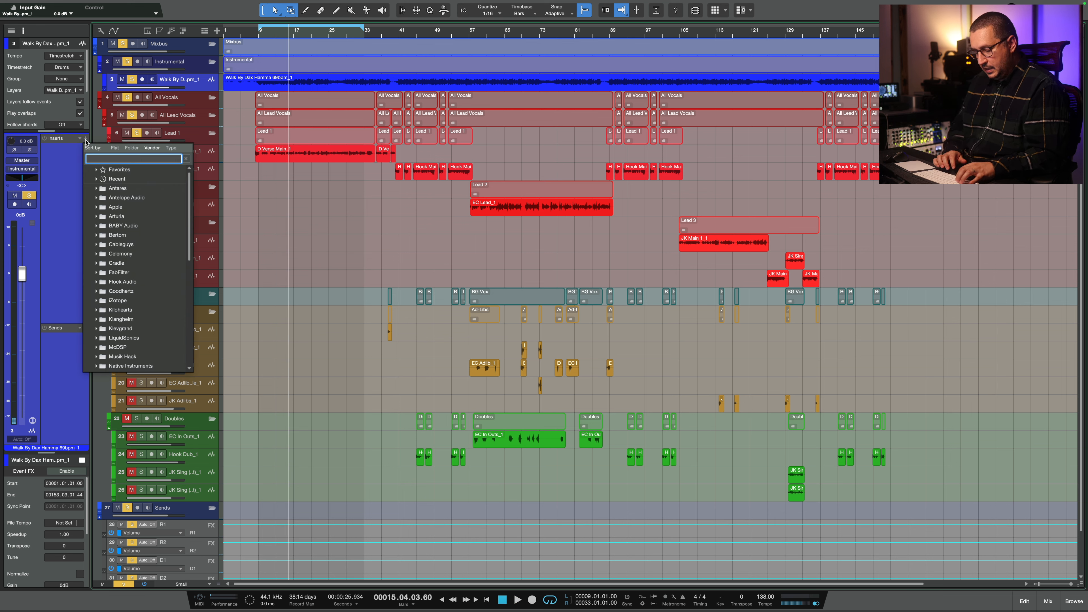
text(req)
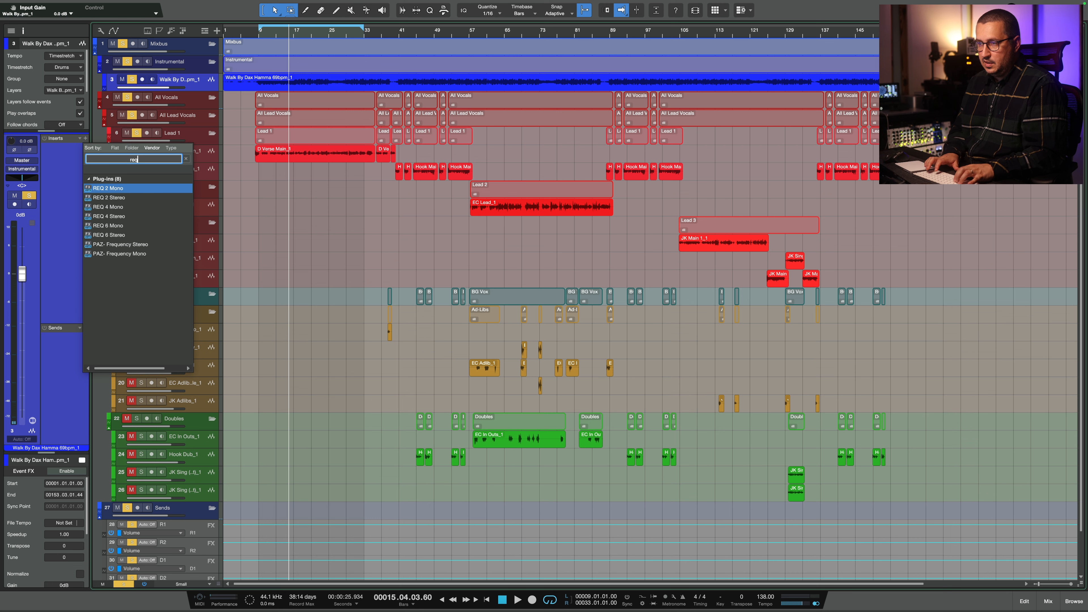
click(114, 235)
key(Escape)
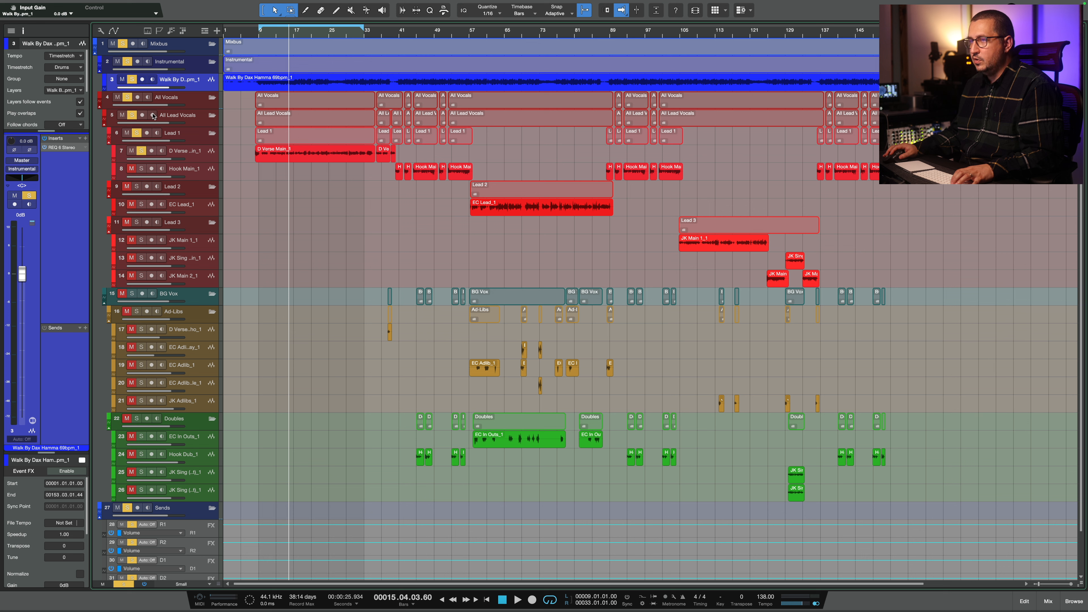
Copy the instrumental track's REQ 6 Stereo to the All Vocals, All Lead Vocals, Lead 1-3, BG Vox, Ad-Libs, Doubles and Sends folders.
click(190, 101)
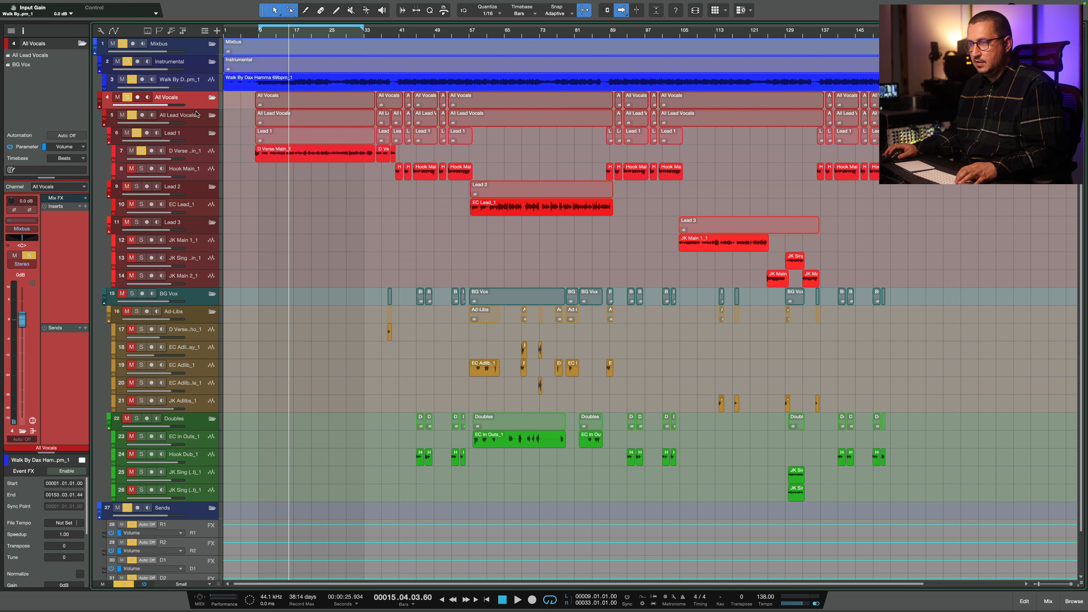
super+click(192, 124)
super+click(191, 137)
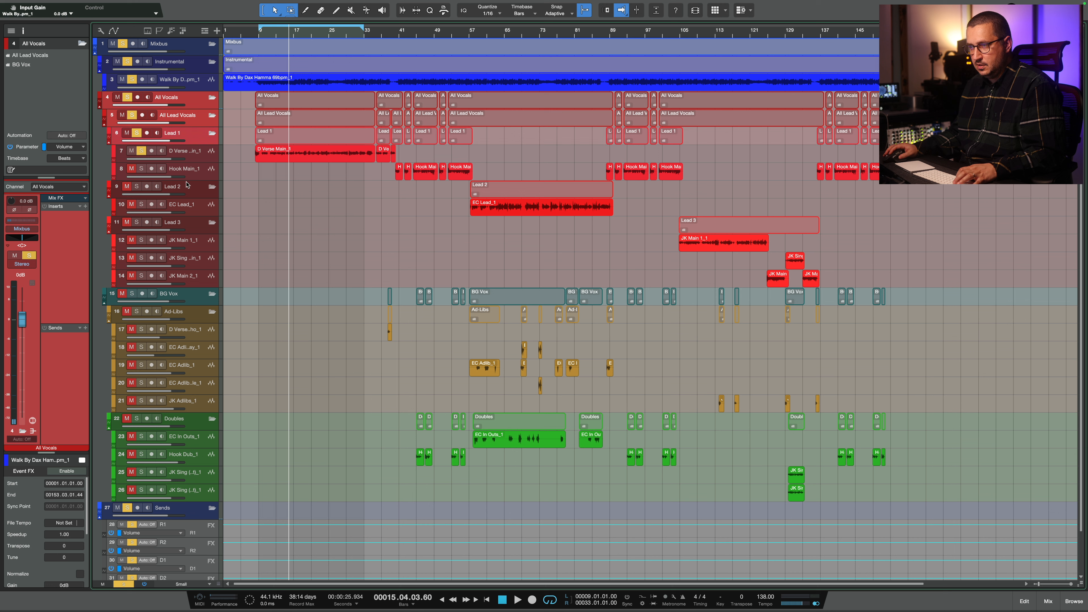
super+click(194, 191)
super+click(195, 226)
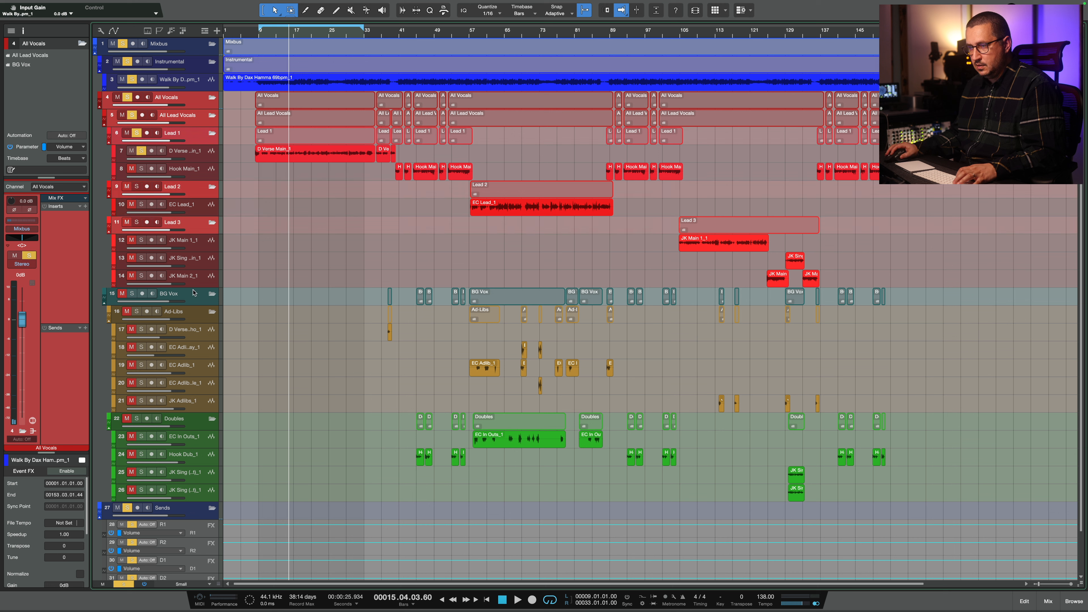
super+click(195, 298)
super+click(195, 317)
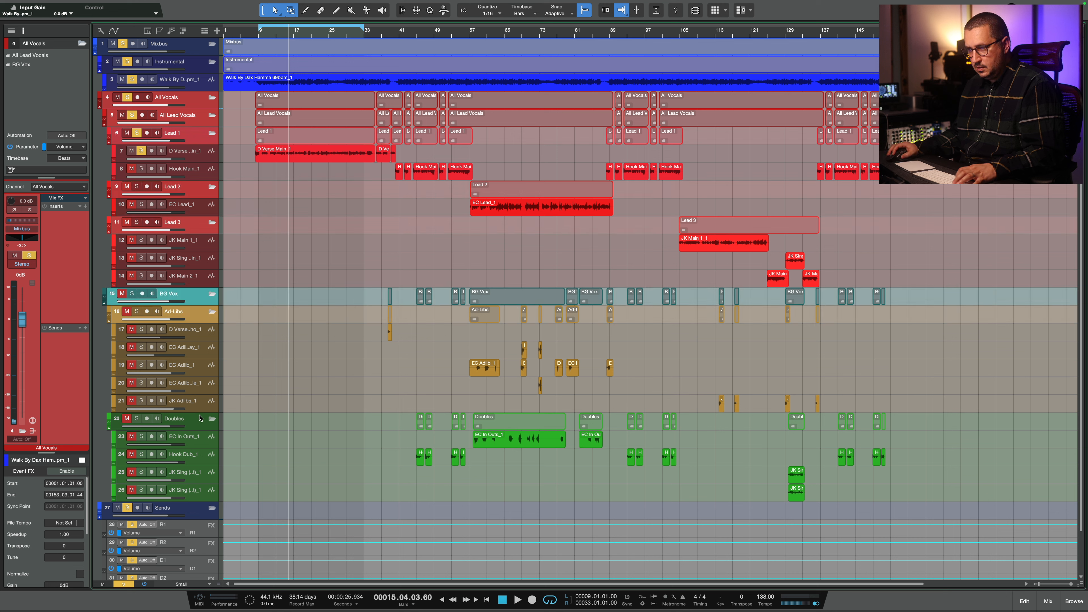
super+click(198, 418)
scroll(200, 446, down, 3)
scroll(259, 435, up, 3)
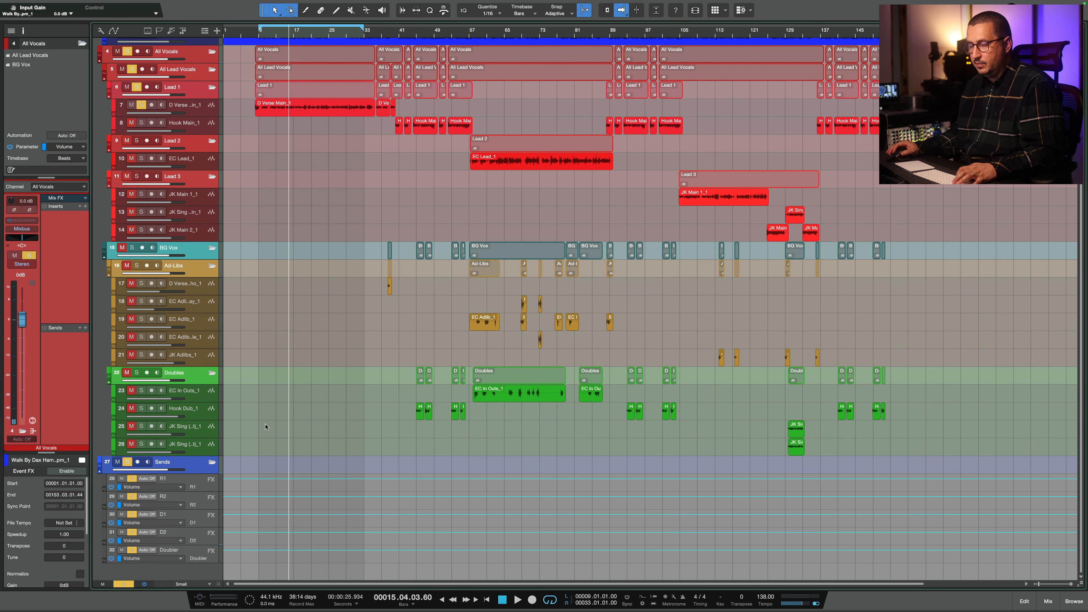
click(191, 85)
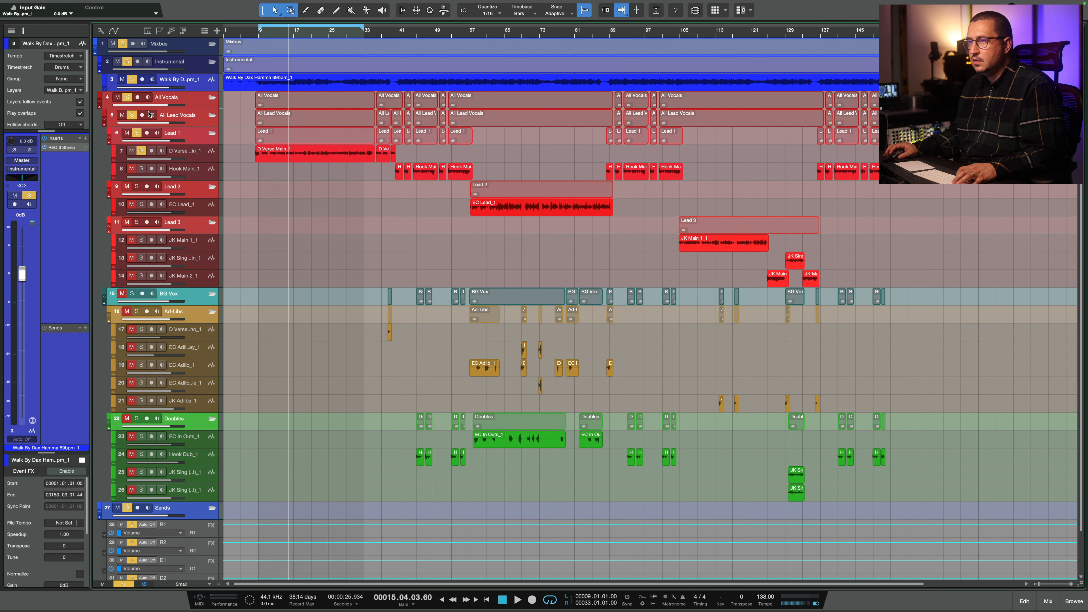
super+click(190, 87)
drag(64, 148, 196, 106)
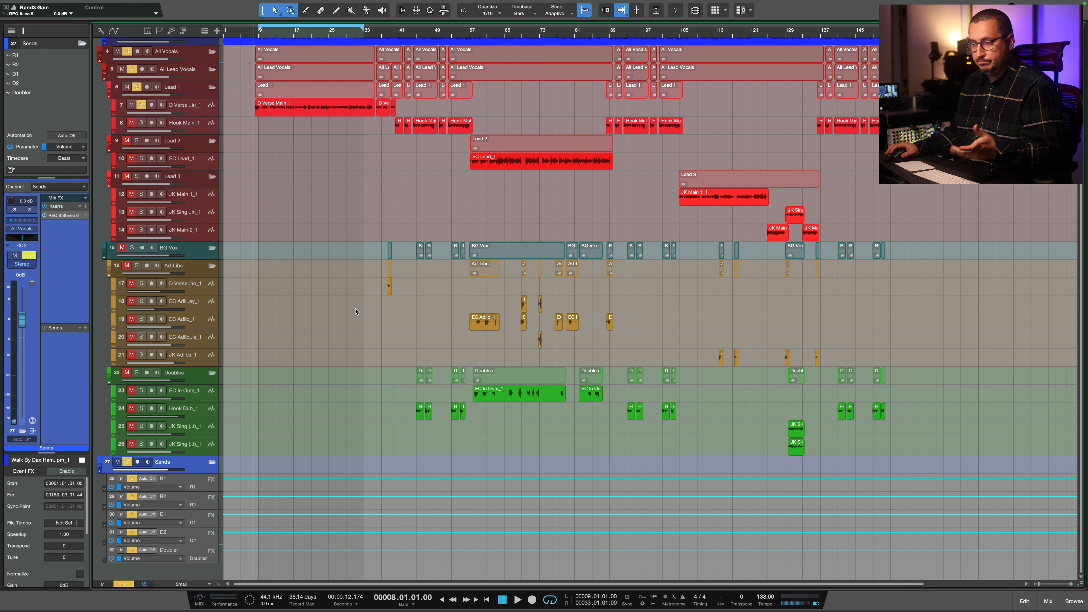
Cut band 3 of the Sends bus REQ 6 by 5 dB at 411 Hz with a Q of 0.65.
click(67, 216)
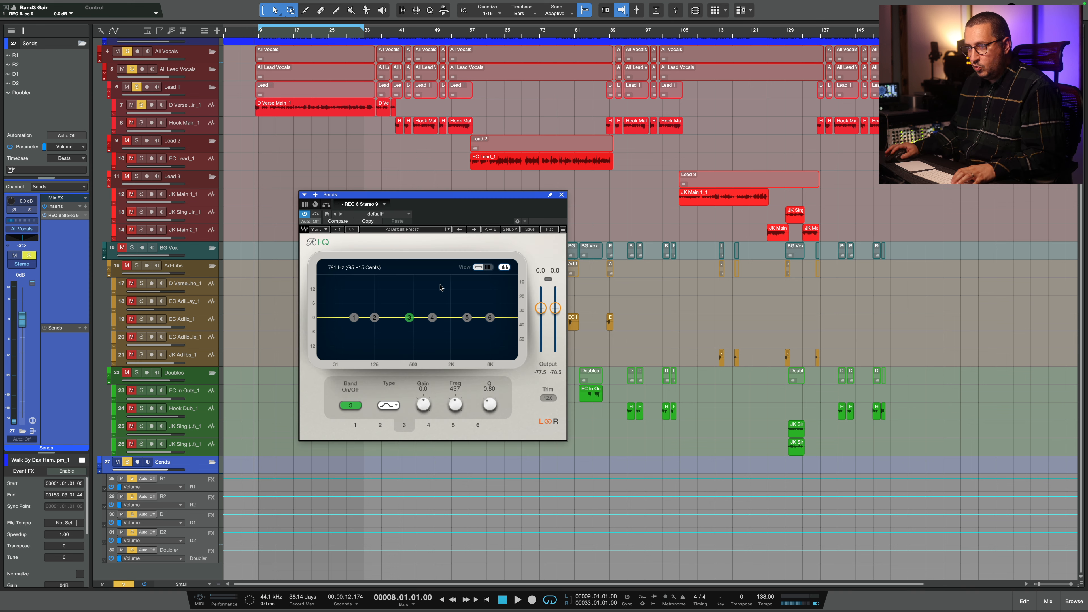
drag(406, 317, 408, 329)
drag(490, 404, 490, 408)
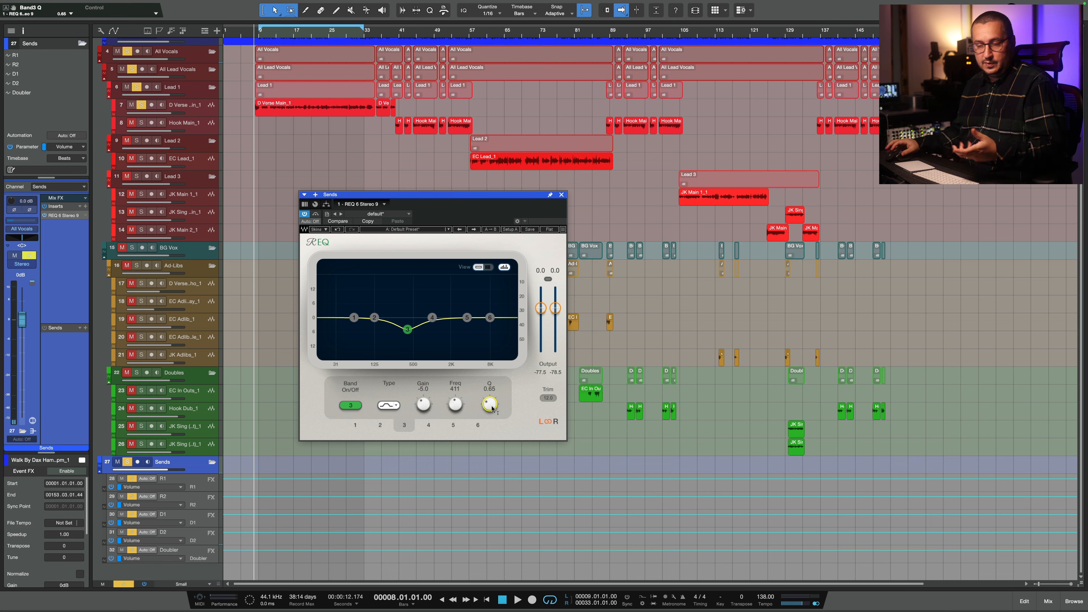
click(562, 194)
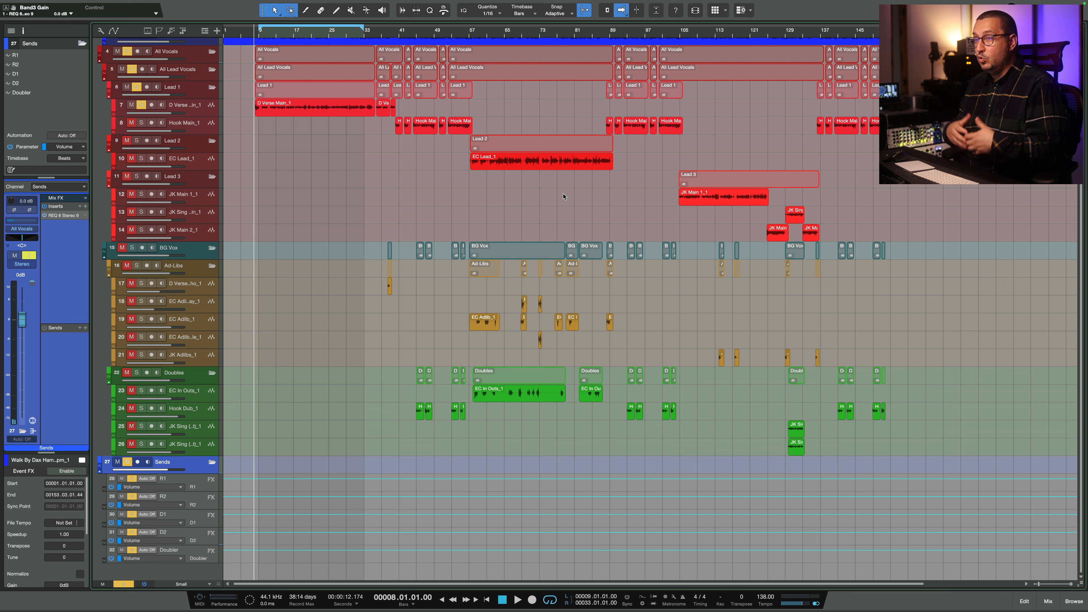
Play the mix from bar 8 and clear the solos and mutes on all tracks.
key(space)
scroll(274, 317, up, 2)
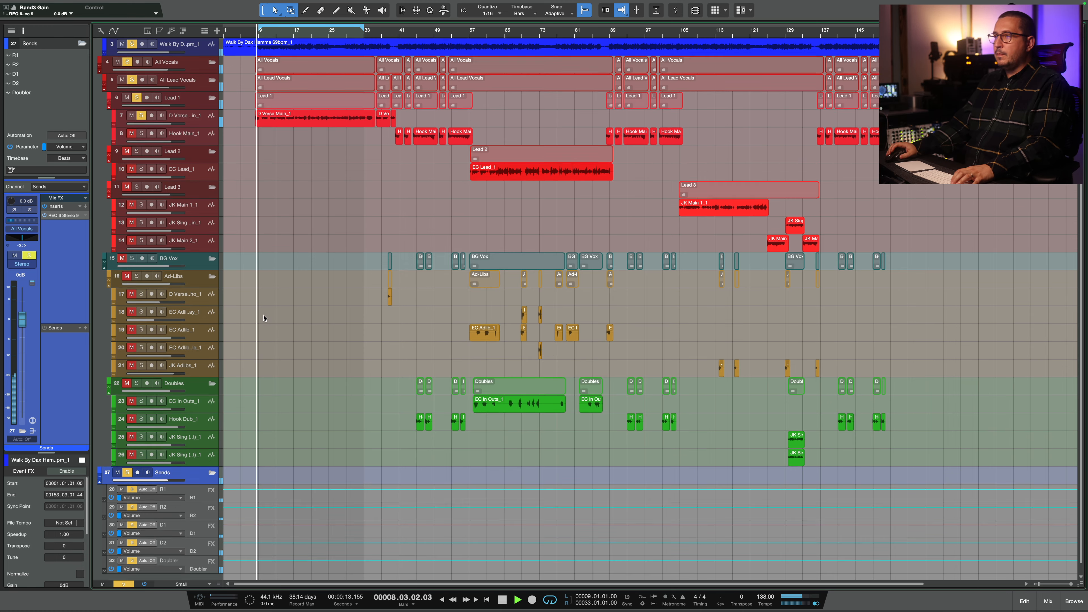
scroll(282, 320, down, 1)
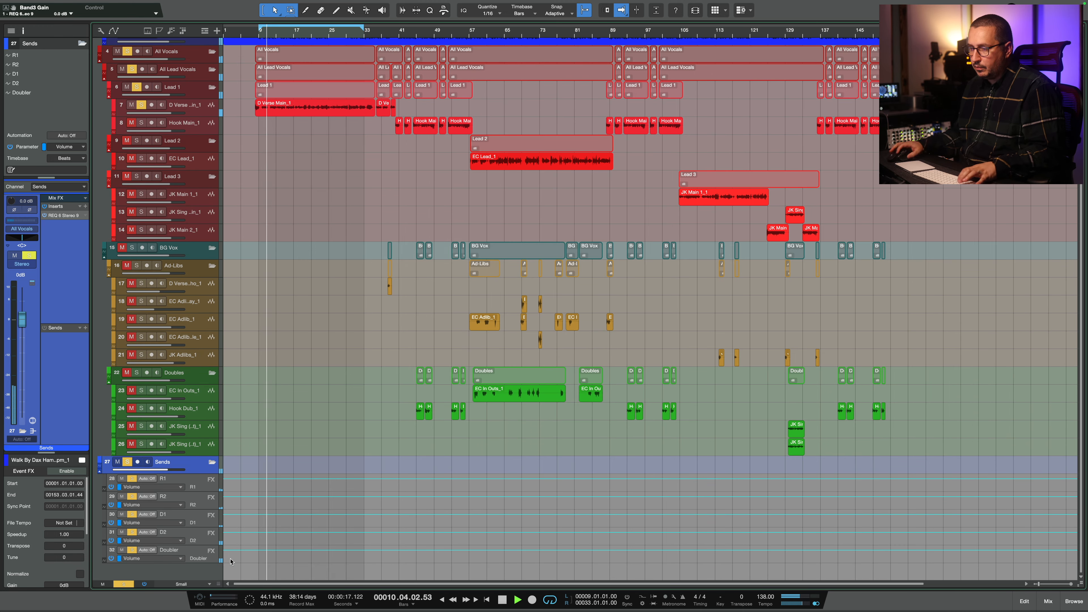
click(184, 584)
click(180, 531)
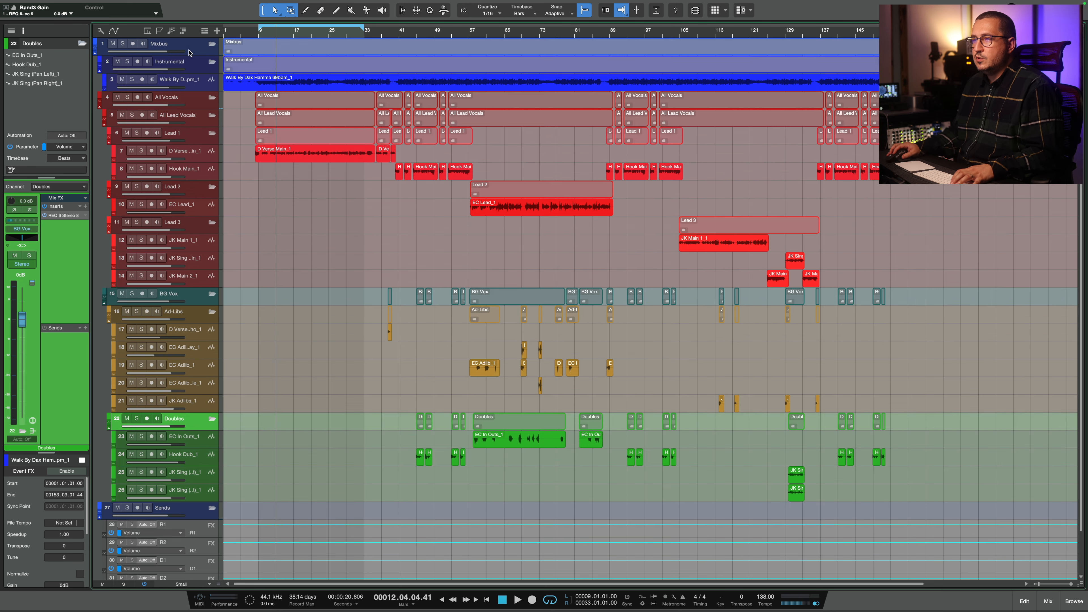
Show the mixer, insert GW MixCentric Stereo on the Mixbus channel and set its Intensity to 20.
click(188, 53)
key(F3)
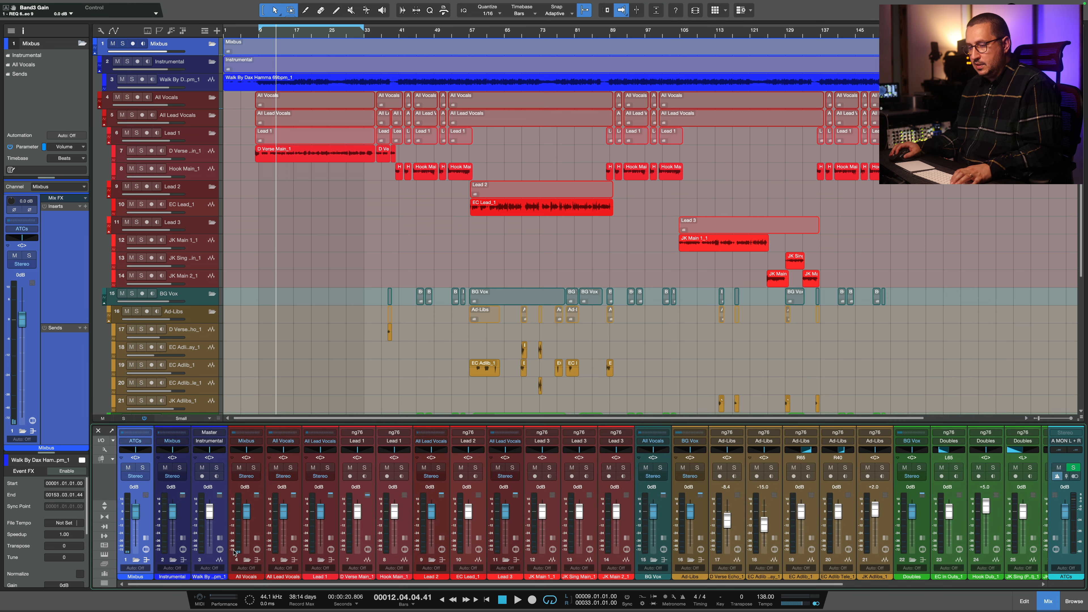
click(146, 538)
click(194, 440)
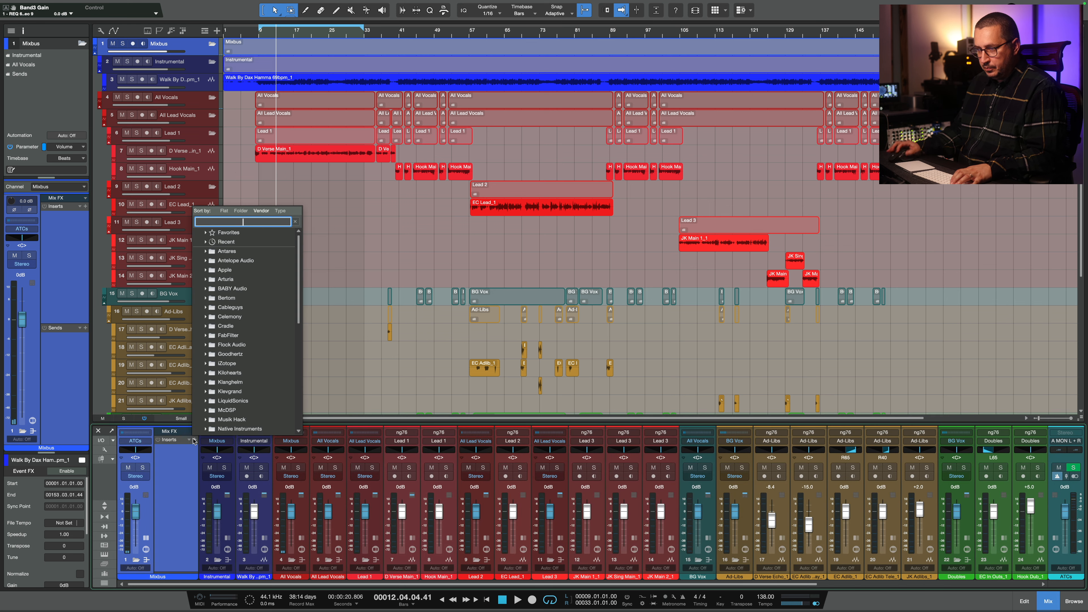
text(mixce)
key(Down)
key(Return)
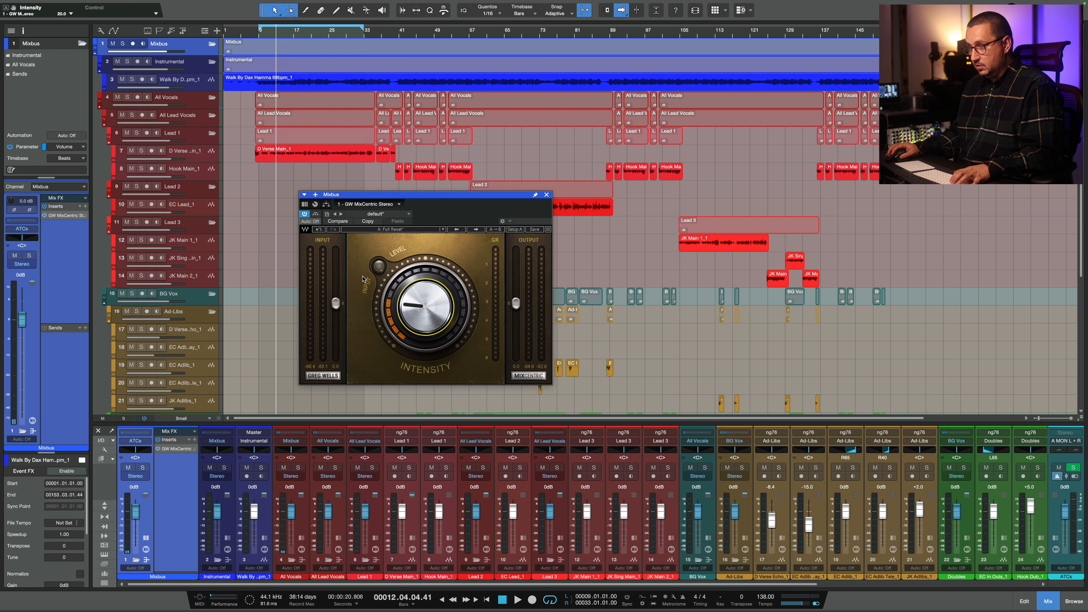
key(space)
click(547, 195)
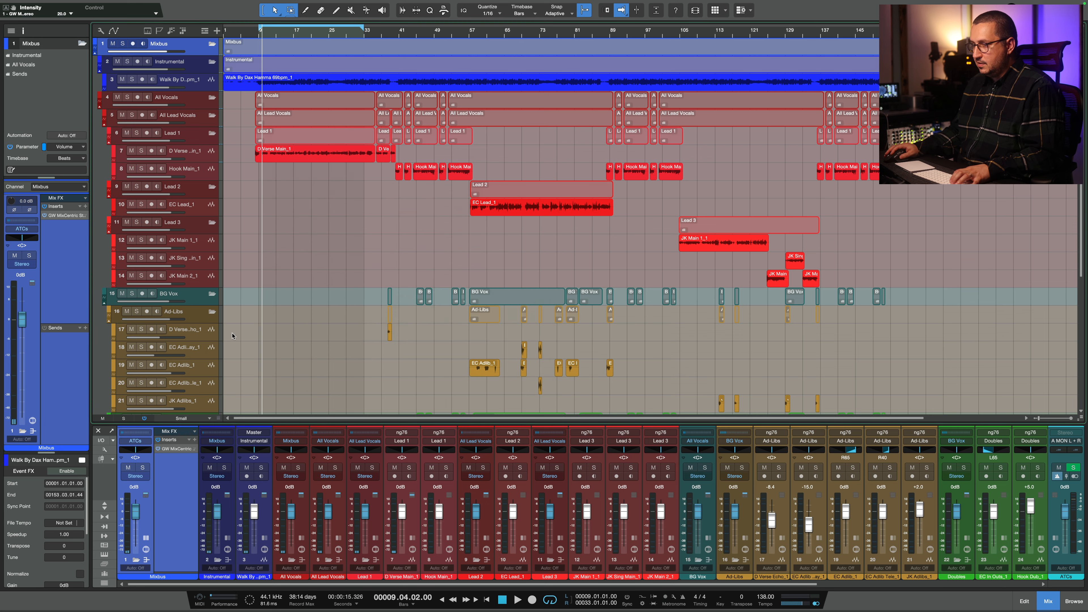
Insert CLA MixDown Stereo on the Mixbus channel.
click(195, 440)
text(mixdown)
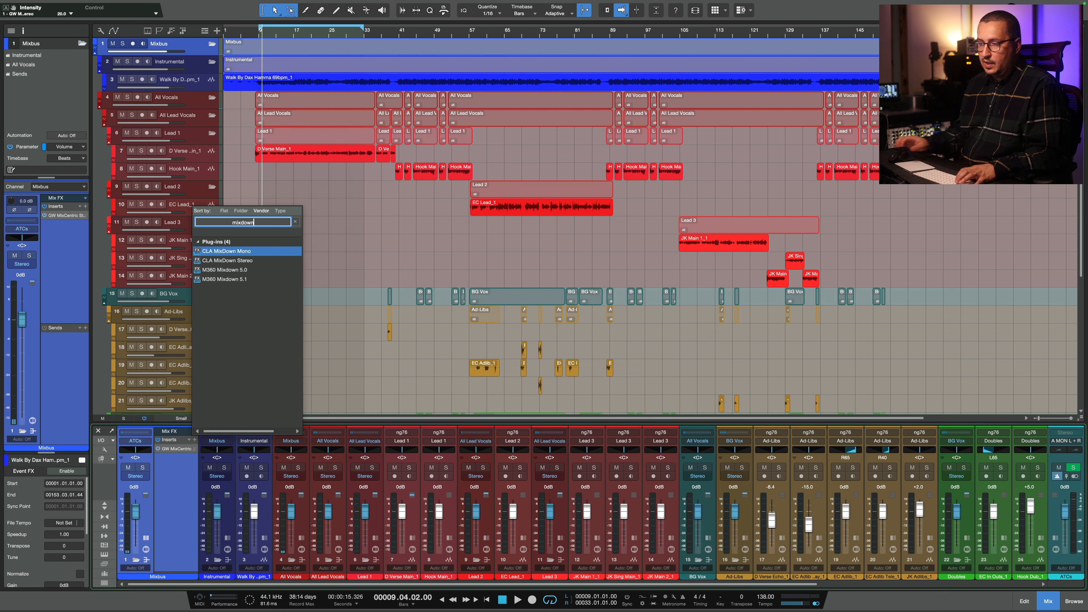
key(Down)
key(Return)
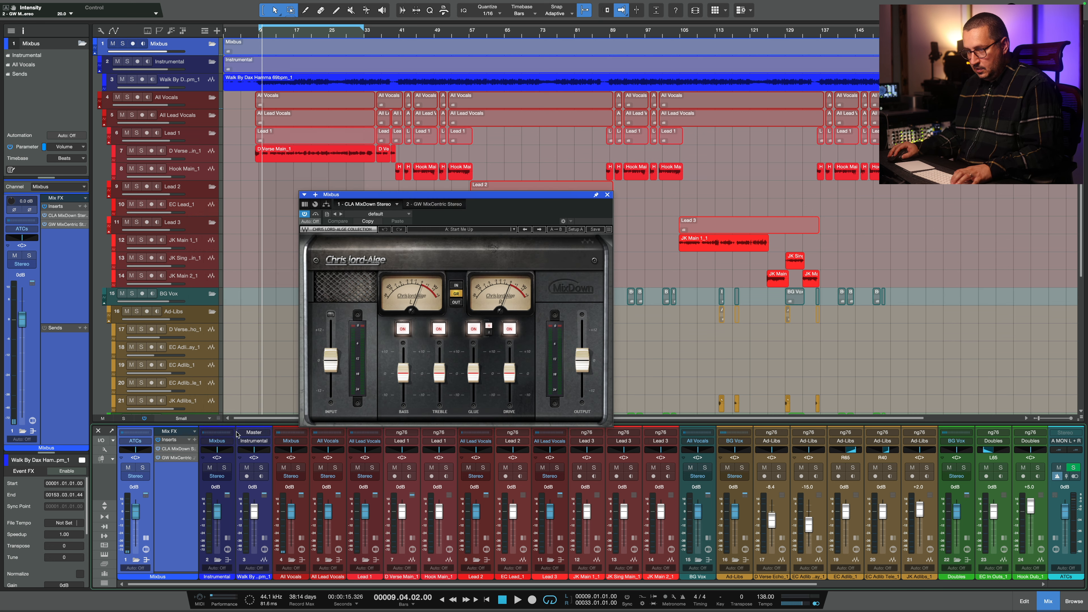
On the Mixbus CLA MixDown, switch off Treble and Glue, set Drive to about -15, and slightly lower Bass during playback.
drag(403, 374, 403, 372)
click(439, 328)
click(474, 329)
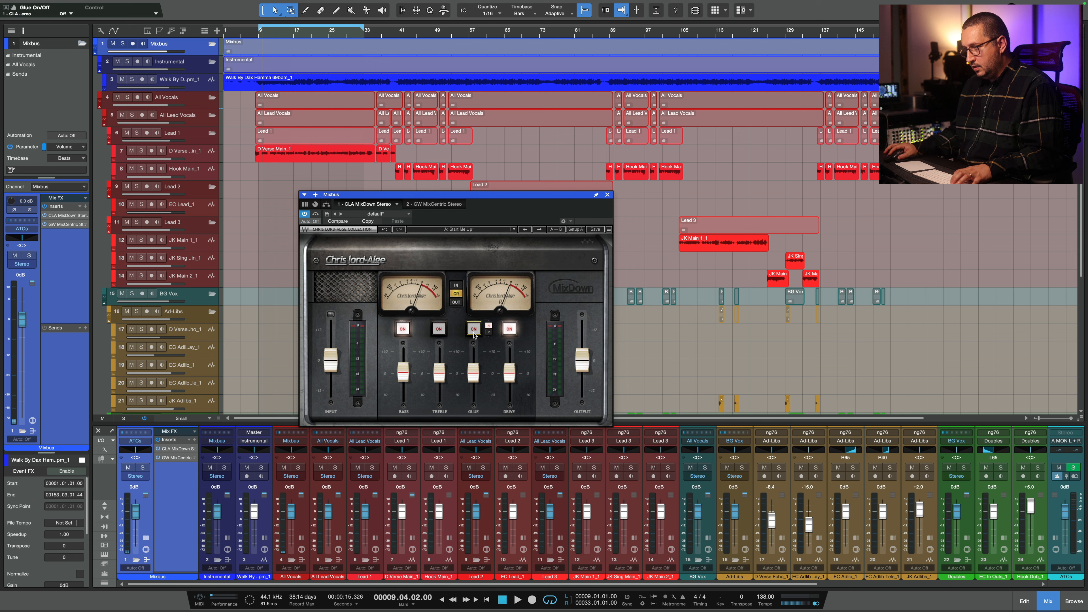
drag(509, 372, 510, 397)
key(space)
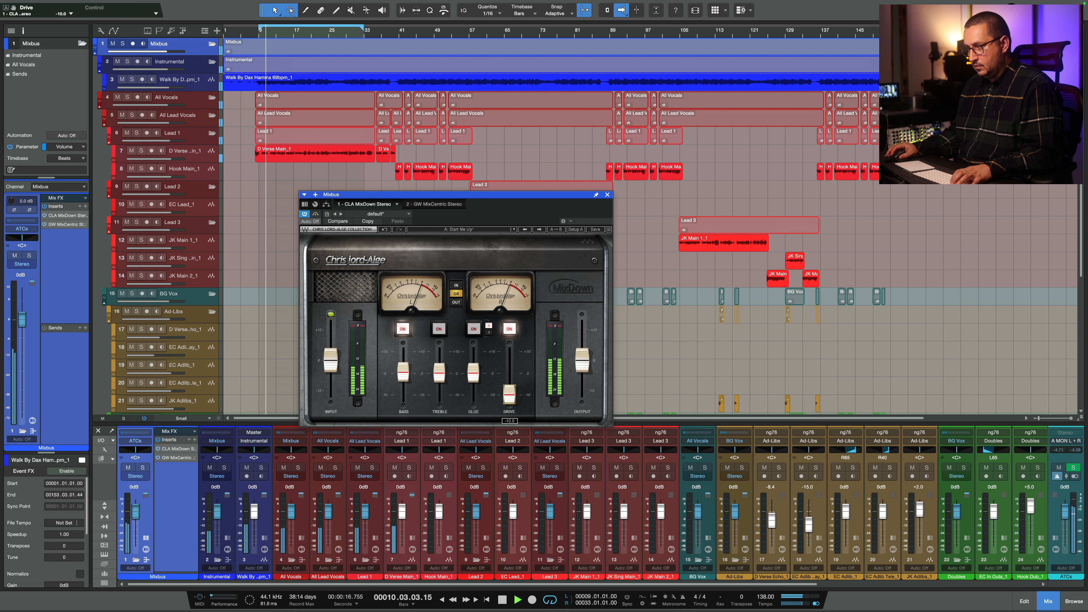
mouse_move(403, 372)
mouse_down()
mouse_move(403, 352)
mouse_move(403, 392)
mouse_move(403, 379)
mouse_up()
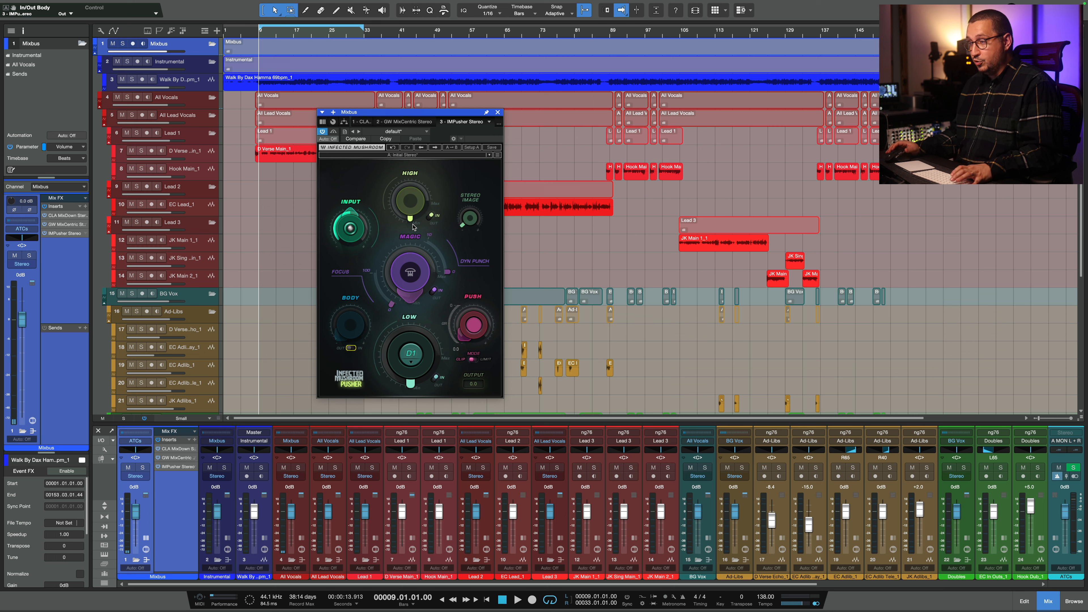
Insert IMPusher Stereo on the Mixbus with High and Low off and Magic on, and set Stereo Image to 1.3.
click(431, 216)
click(435, 378)
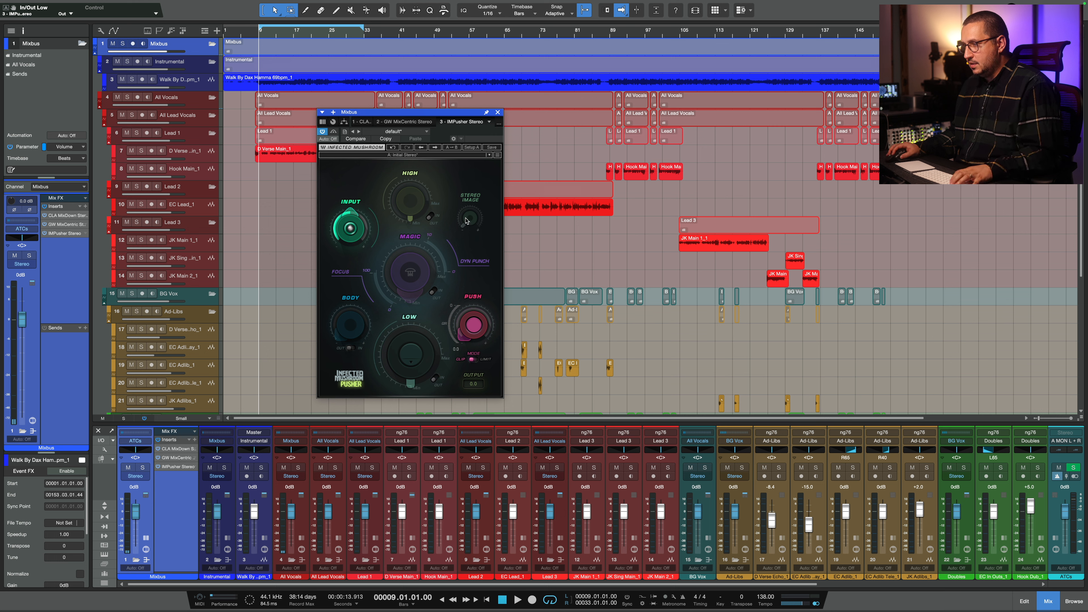
click(433, 291)
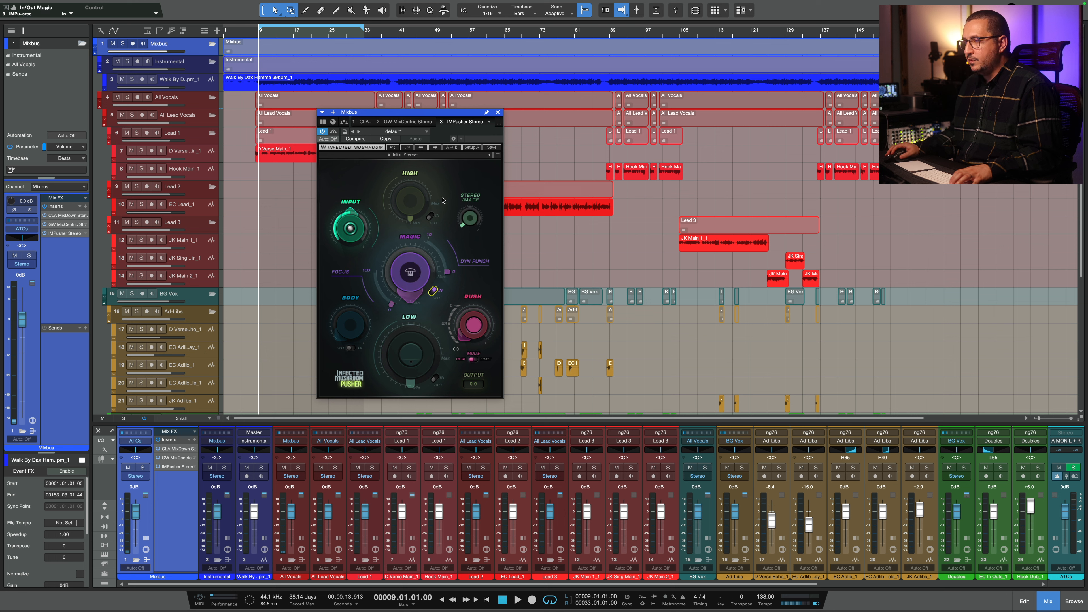
drag(469, 223, 469, 231)
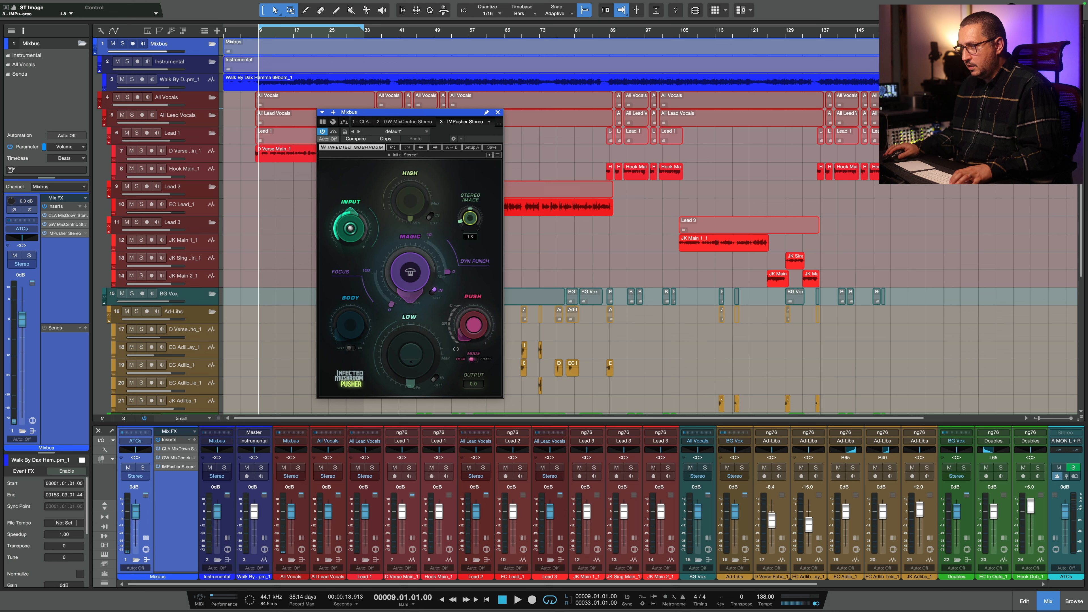
key(space)
mouse_move(470, 223)
mouse_down()
mouse_move(469, 205)
mouse_move(470, 233)
mouse_up()
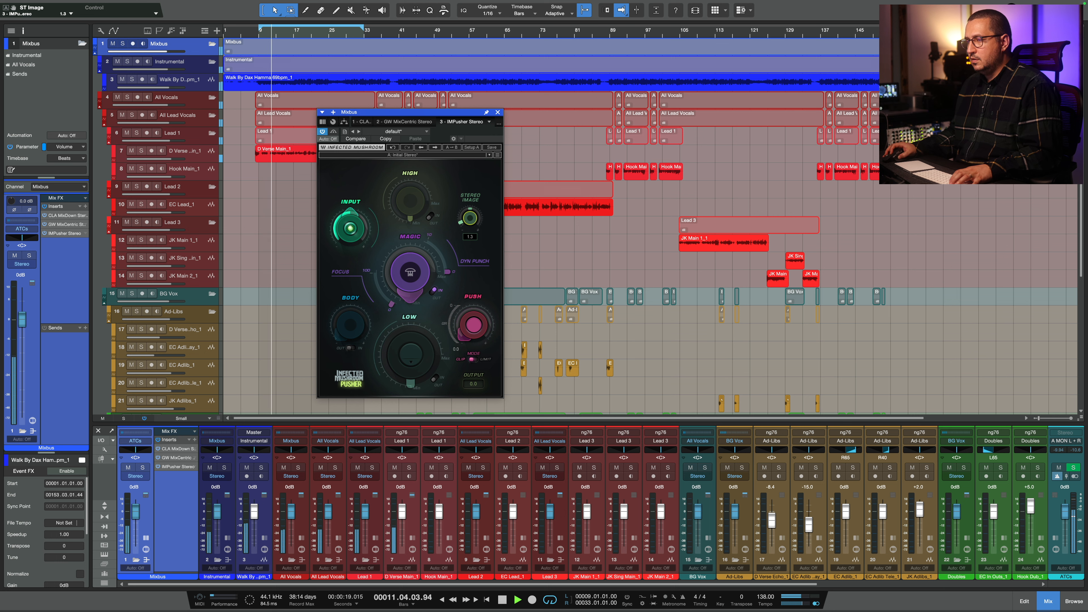
Reopen the Mixbus IMPusher, adjust its Stereo Image, and audition the Push control, leaving it at 0.0 dB.
right_click(513, 515)
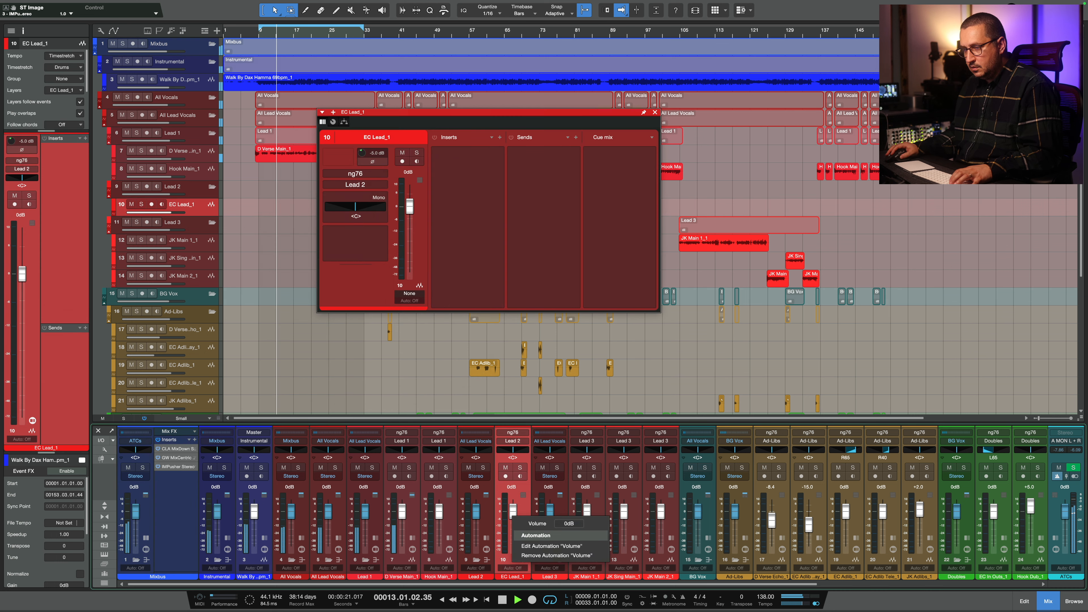
key(Escape)
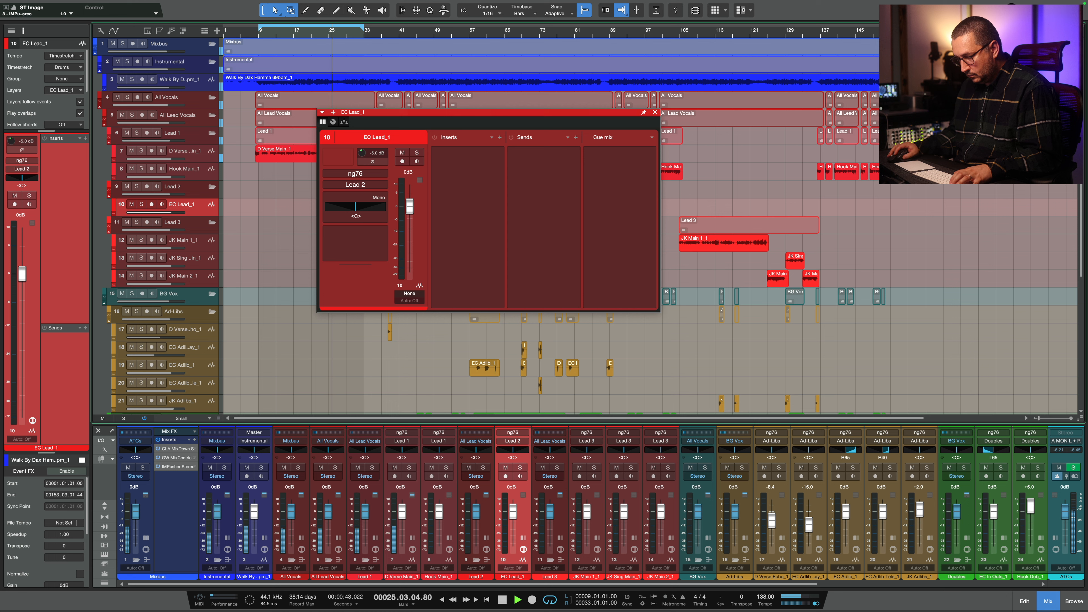
double_click(180, 468)
key(space)
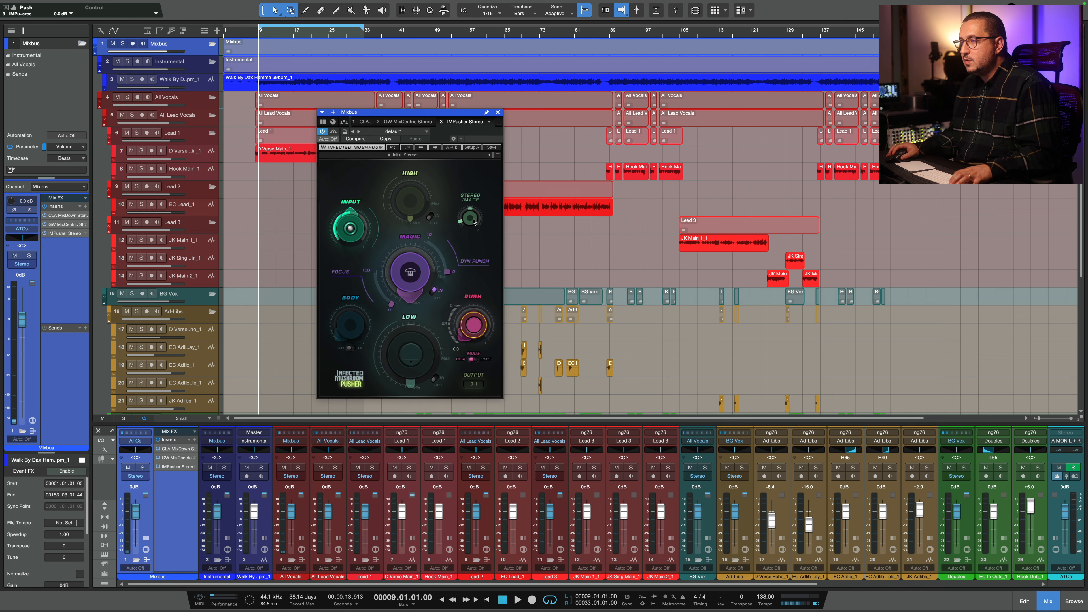
click(474, 220)
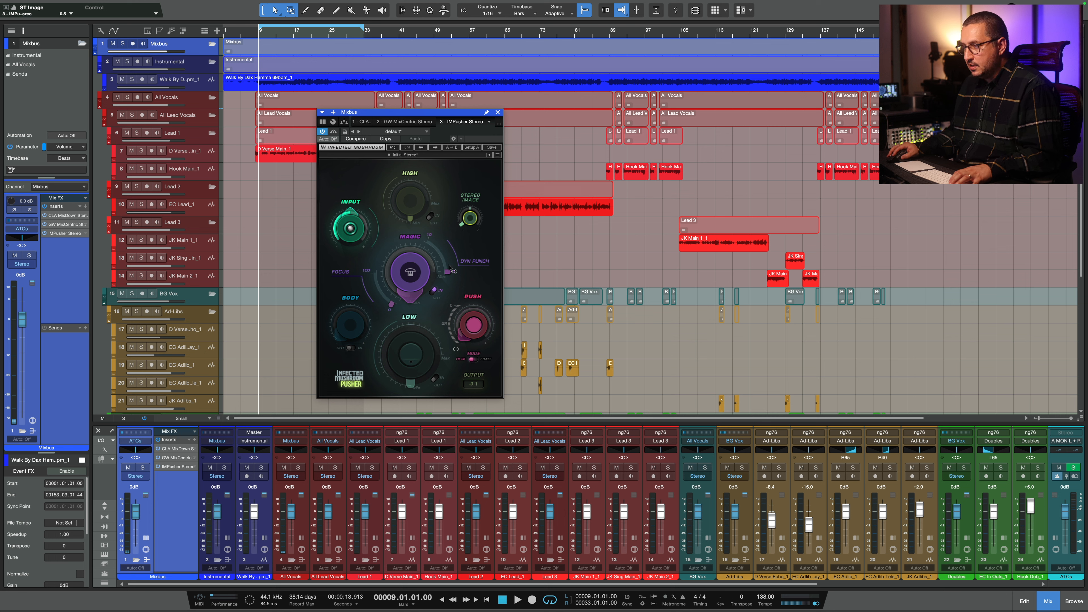
click(475, 329)
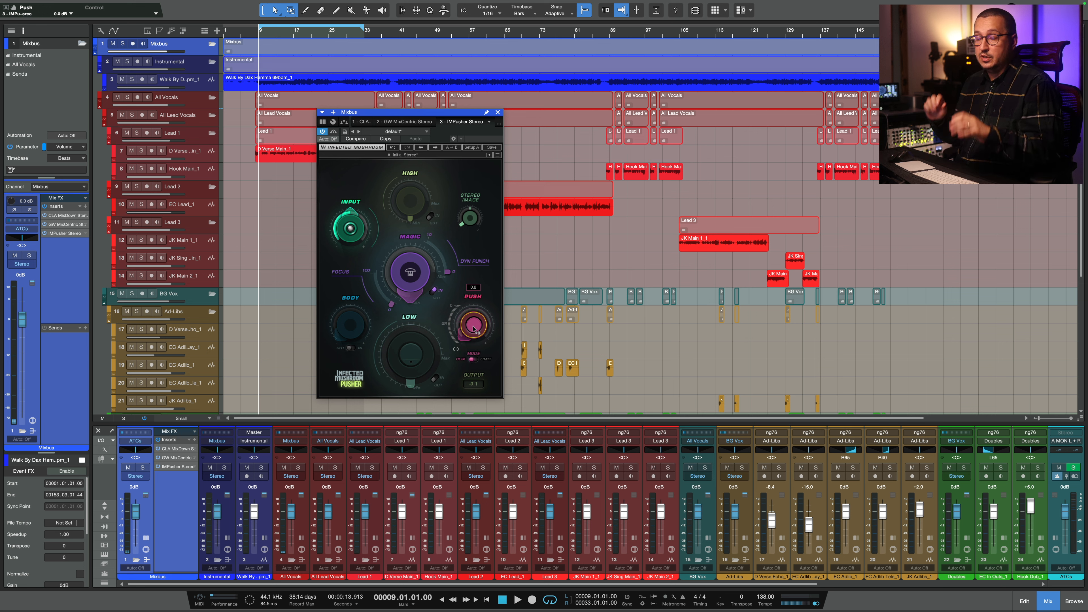
mouse_move(474, 330)
mouse_down()
mouse_move(475, 312)
mouse_move(478, 342)
mouse_up()
key(space)
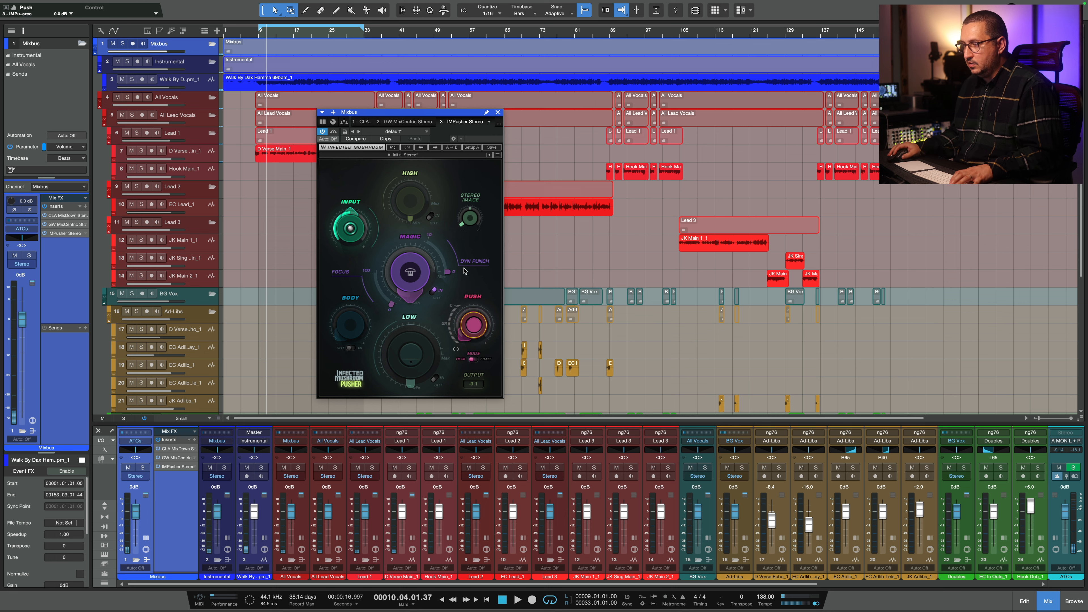
Close the plug-in window, hide the mixer, and play the mix briefly from bar 9.
click(497, 112)
click(145, 538)
click(261, 38)
click(258, 37)
key(space)
key(F3)
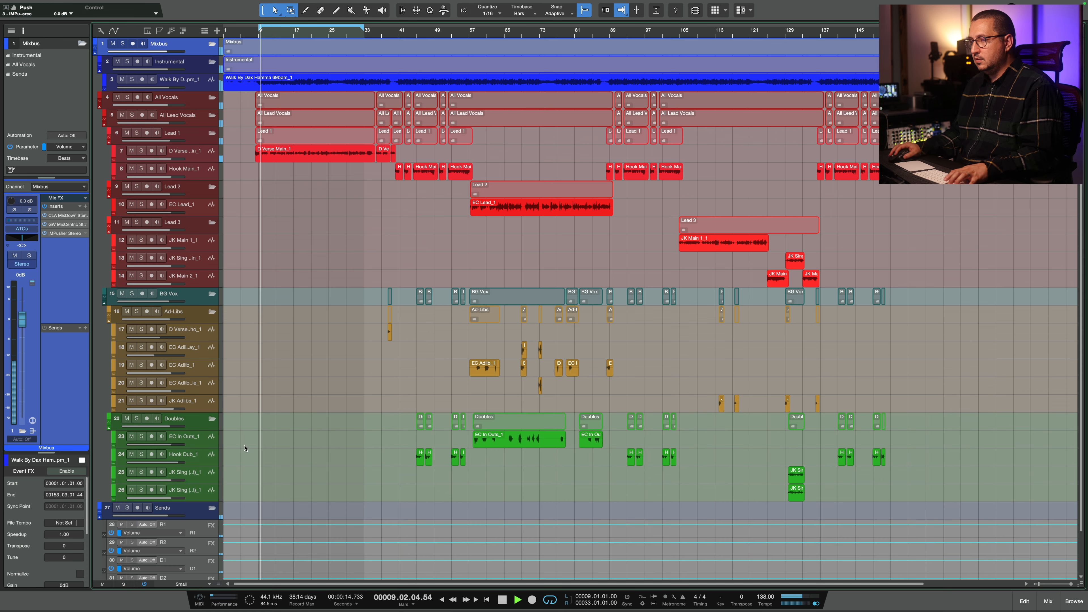
click(209, 584)
click(202, 538)
key(space)
Insert PuigTec EQP1A Stereo on All Lead Vocals, adjust its boost and high-frequency selector, add PuigChild 670 Stereo, and bypass both.
click(177, 115)
click(85, 207)
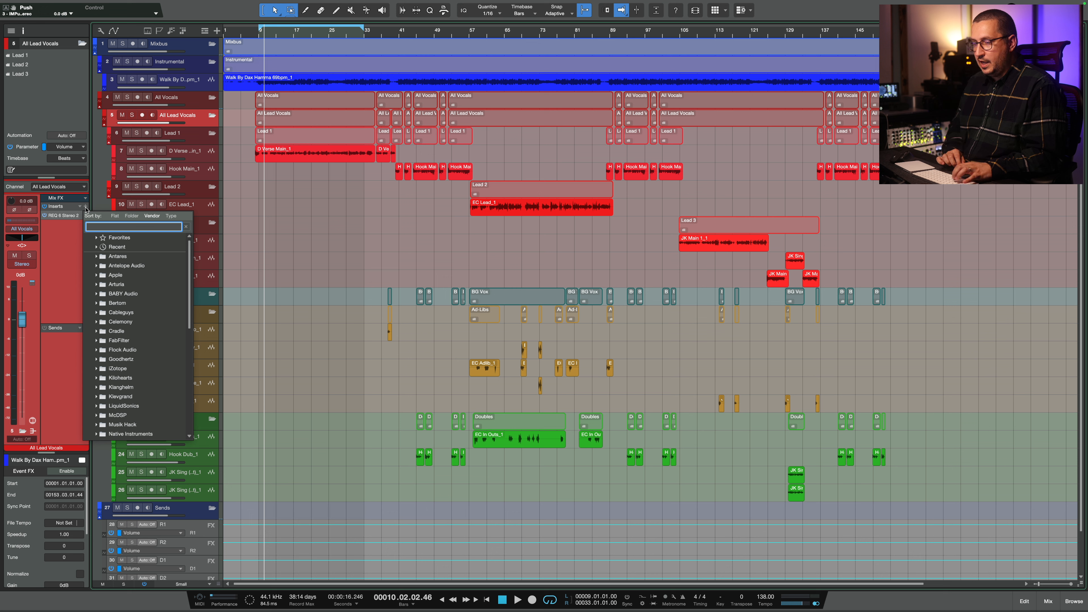
text(eqp1)
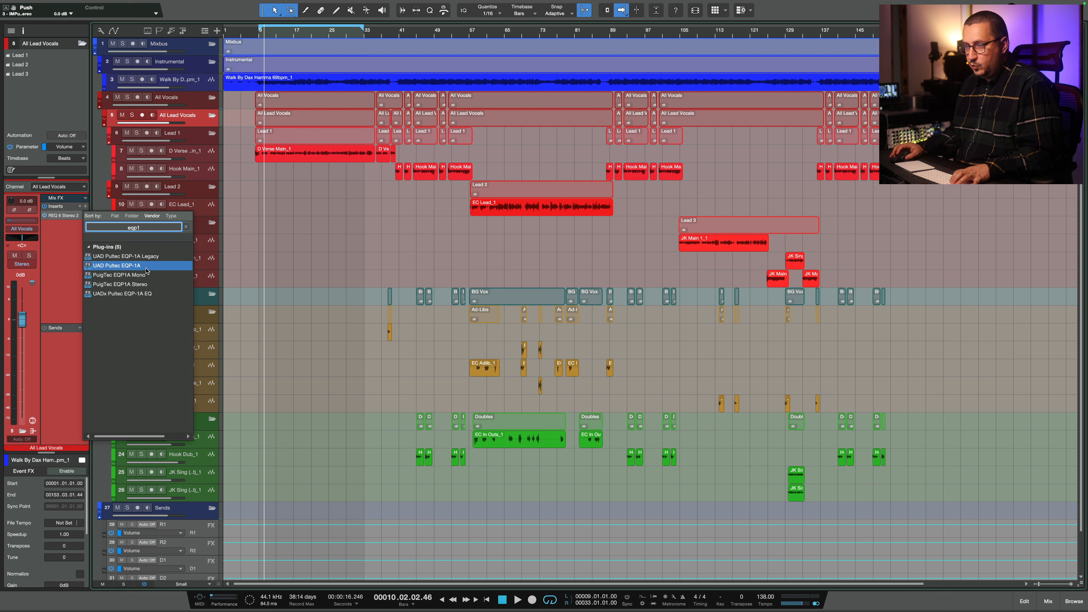
click(129, 285)
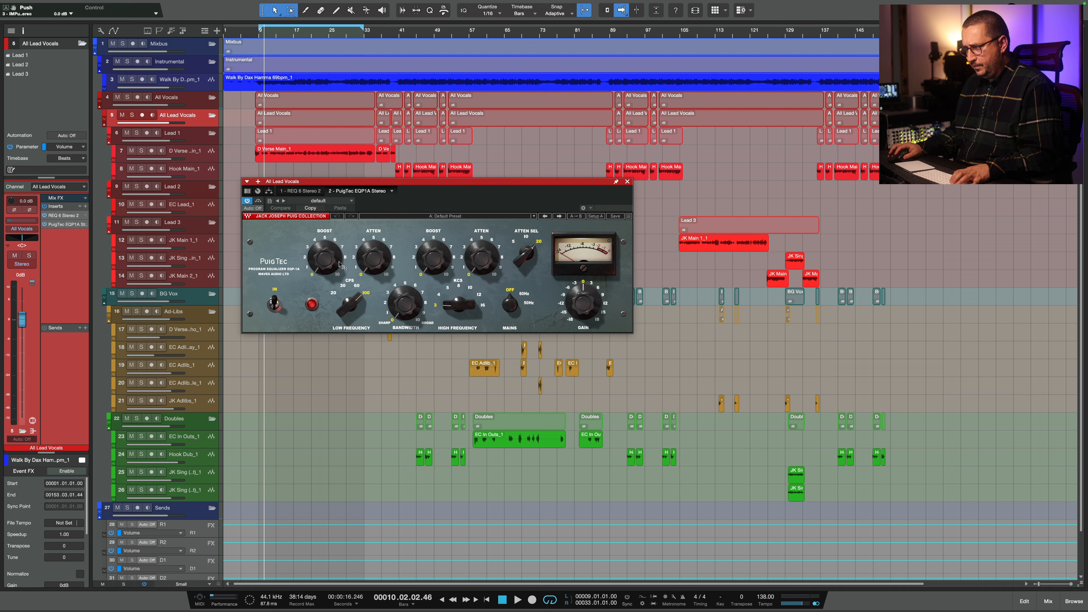
drag(325, 258, 325, 240)
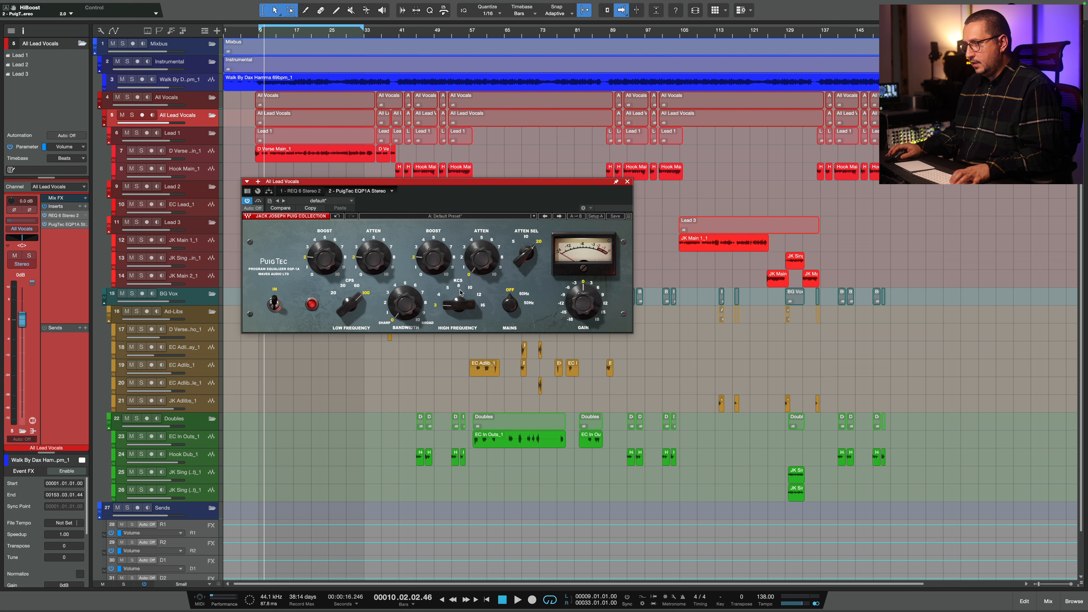
click(474, 290)
click(44, 224)
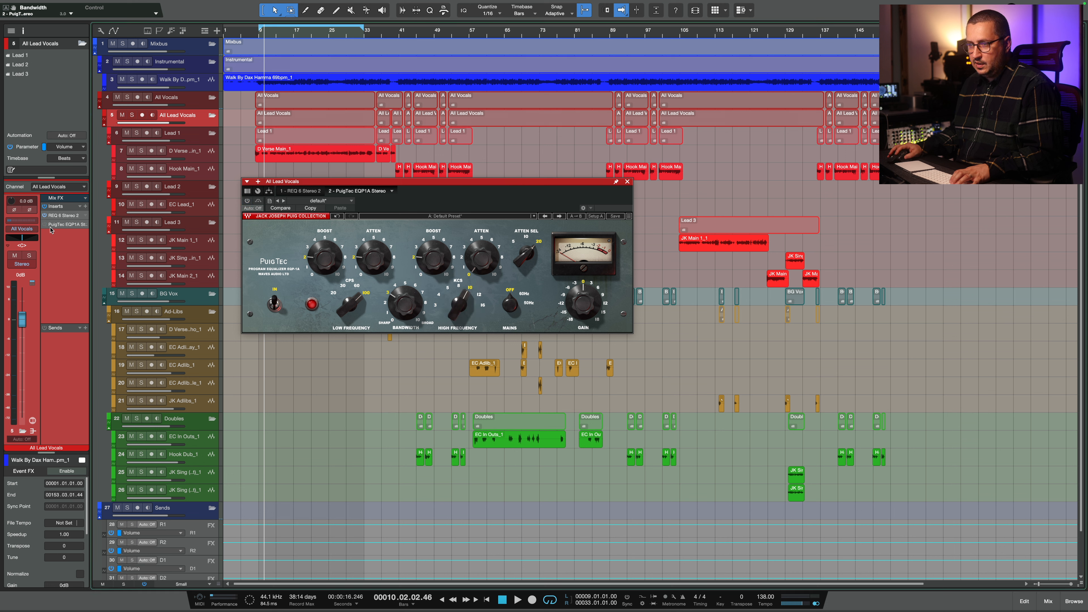
click(85, 208)
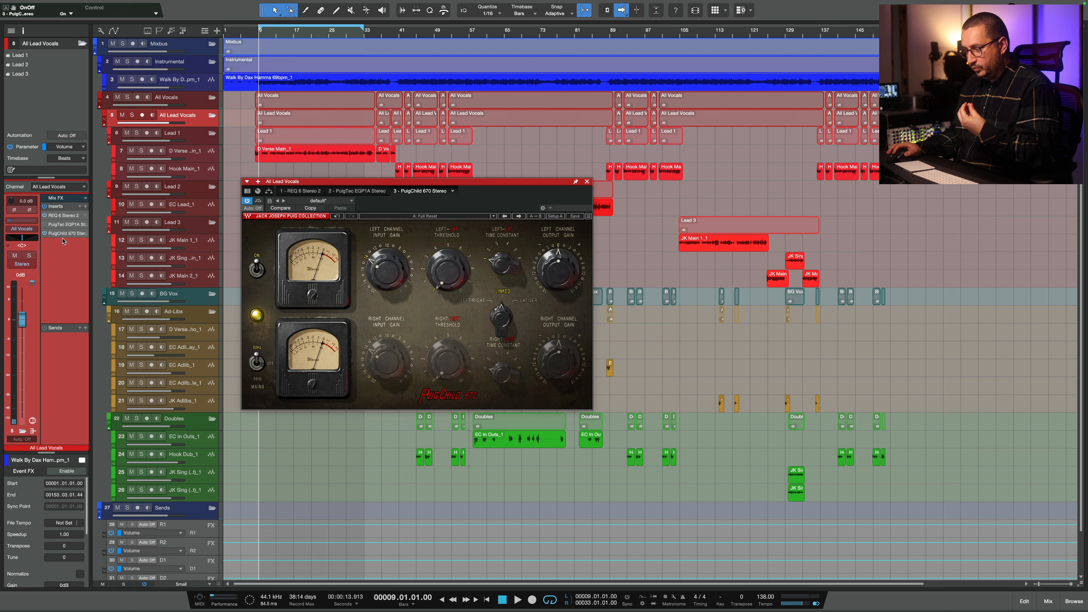
click(45, 234)
Insert CLA Vocals Stereo on All Lead Vocals, leave only Pitch active in Stereo mode at about -15, and bypass the plug-in.
click(85, 206)
text(cla)
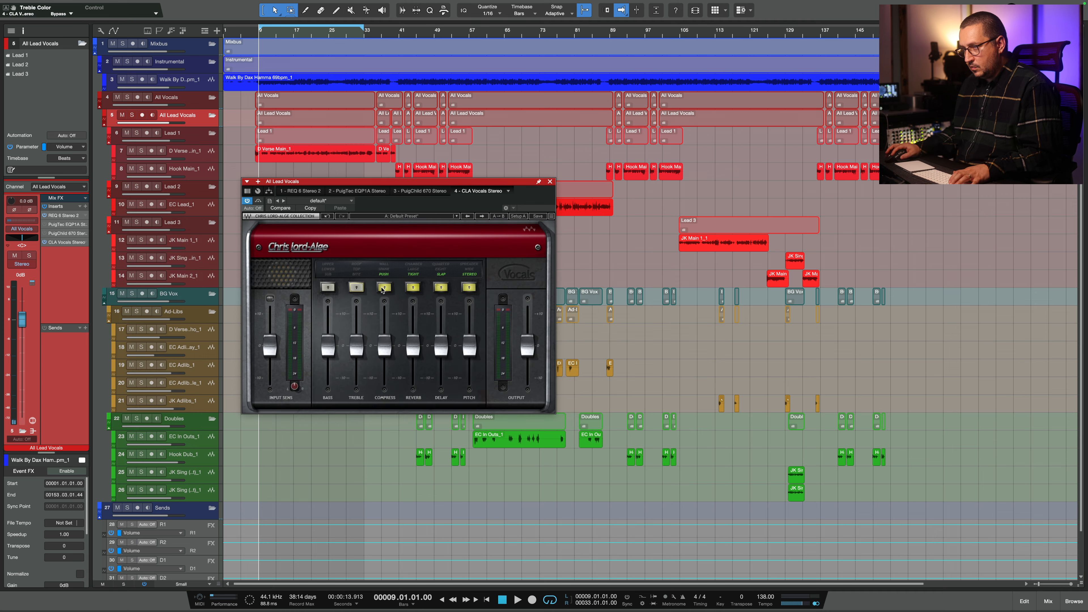
click(384, 287)
click(413, 287)
click(441, 287)
click(435, 290)
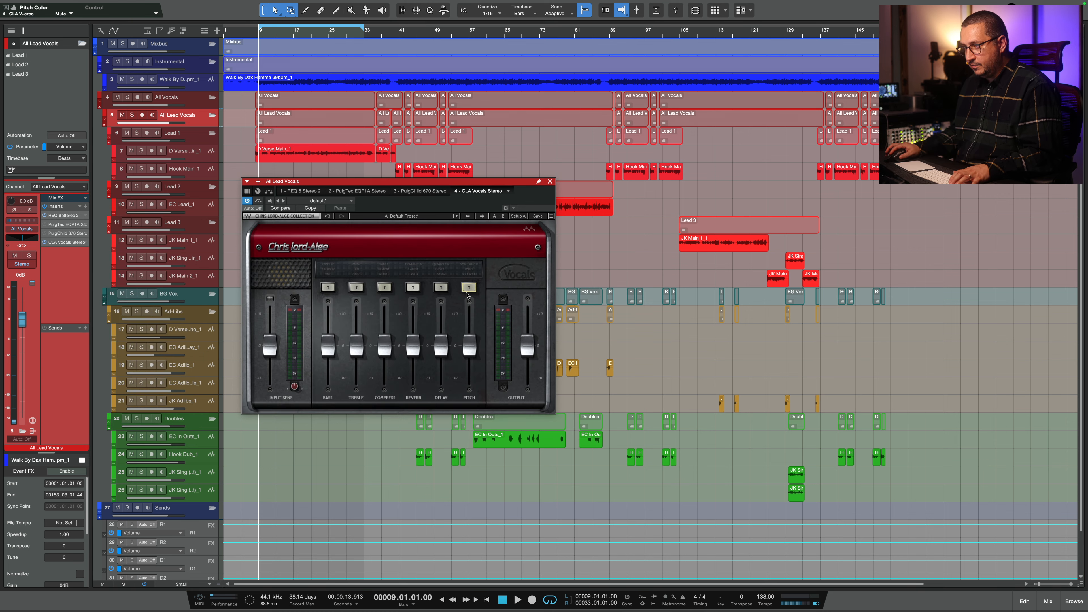
drag(469, 346, 469, 378)
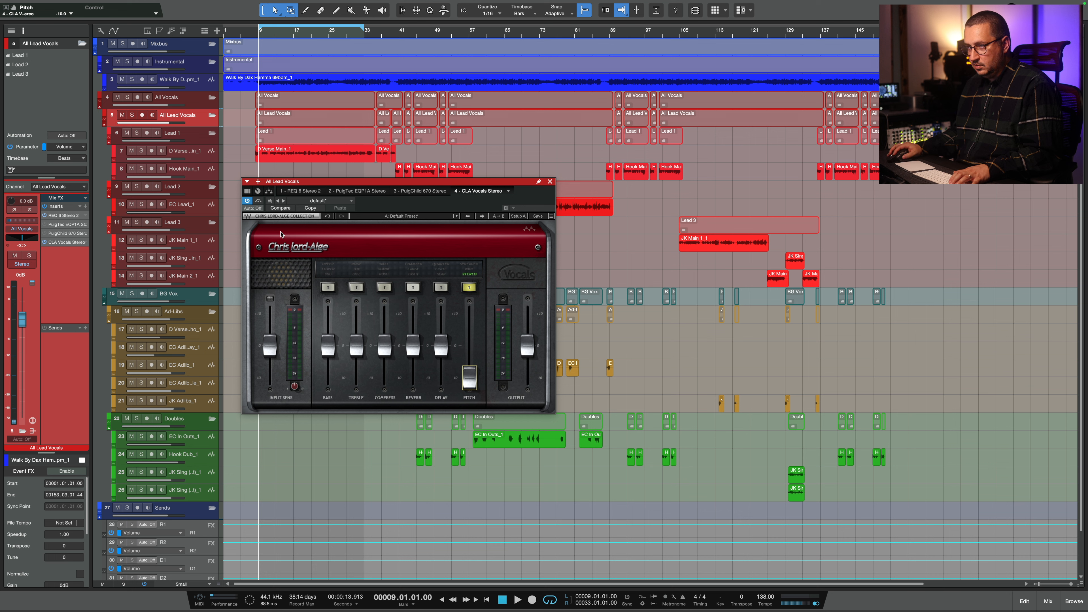
click(44, 243)
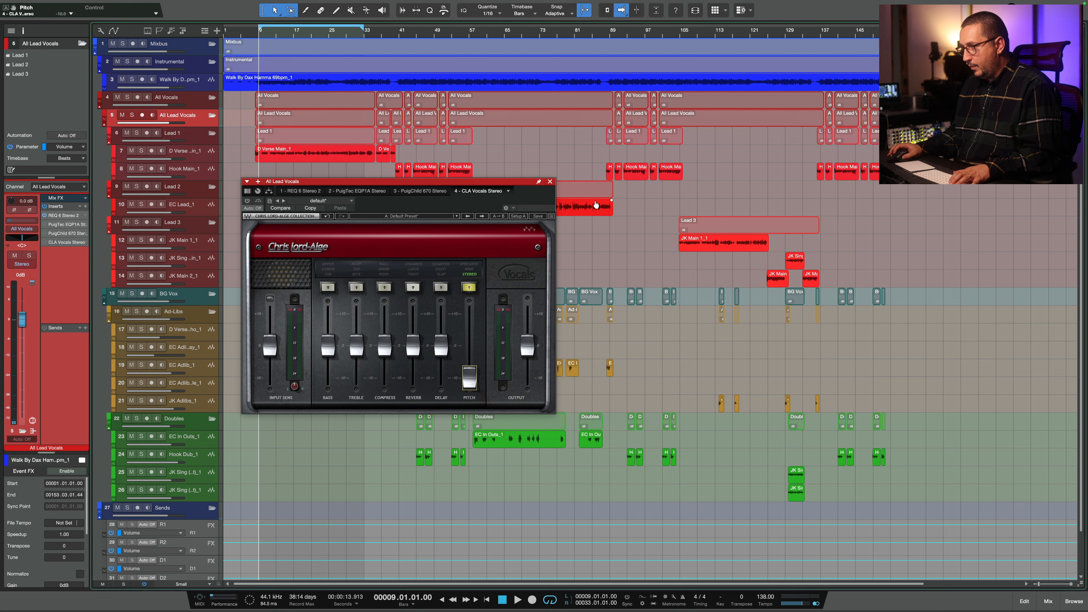
Close the CLA Vocals window and review the PuigTec, PuigChild and CLA Vocals inserts on All Lead Vocals.
click(550, 183)
double_click(65, 225)
double_click(65, 225)
double_click(64, 232)
double_click(63, 243)
double_click(66, 243)
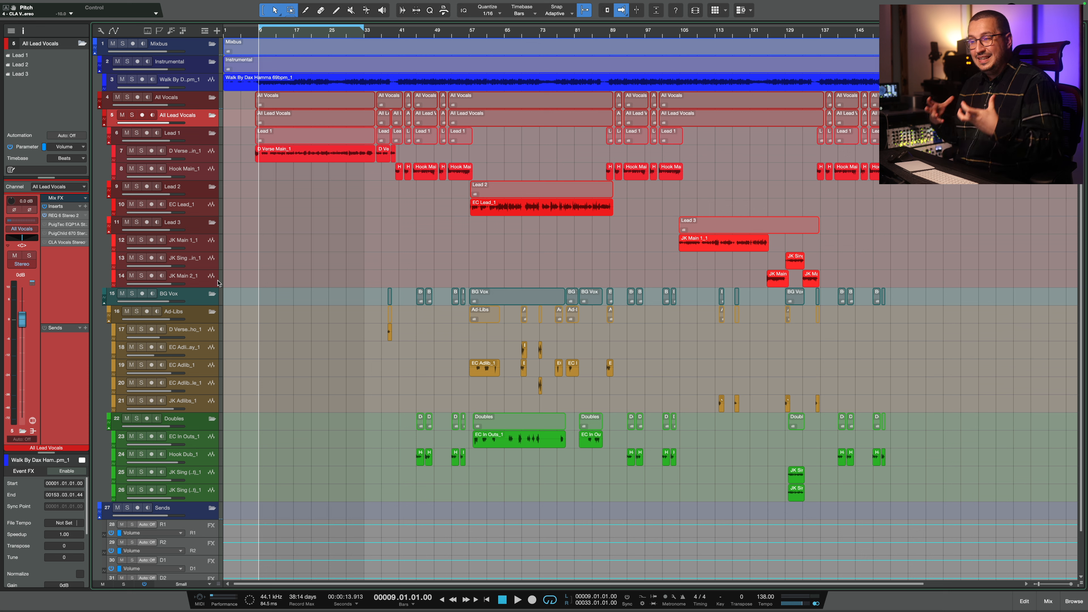
Copy the bypassed PuigTec EQP1A, PuigChild 670 and CLA Vocals inserts from All Lead Vocals to BG Vox.
click(195, 301)
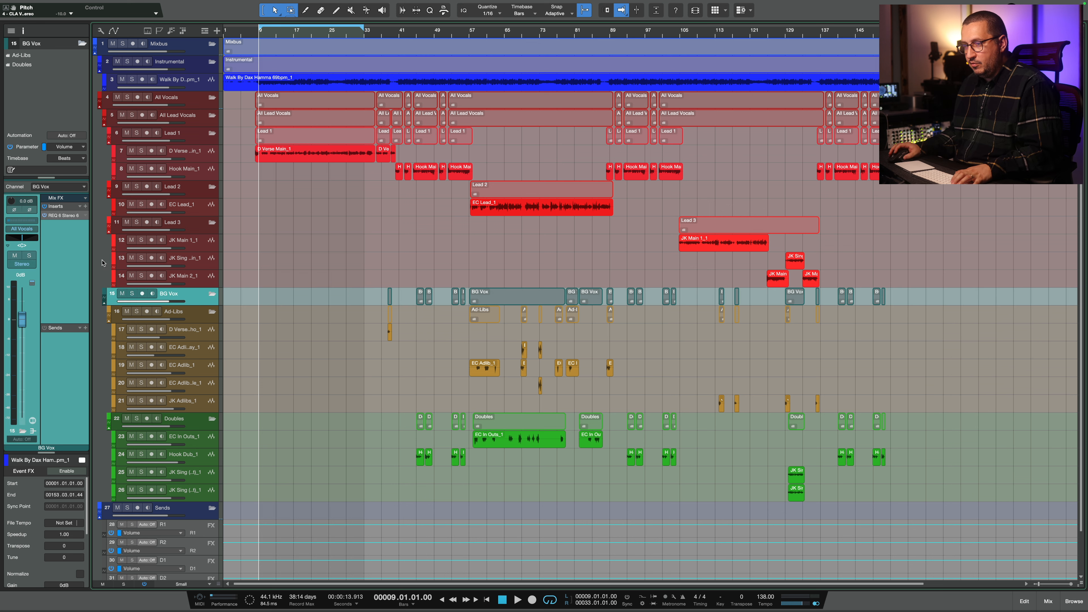
click(109, 224)
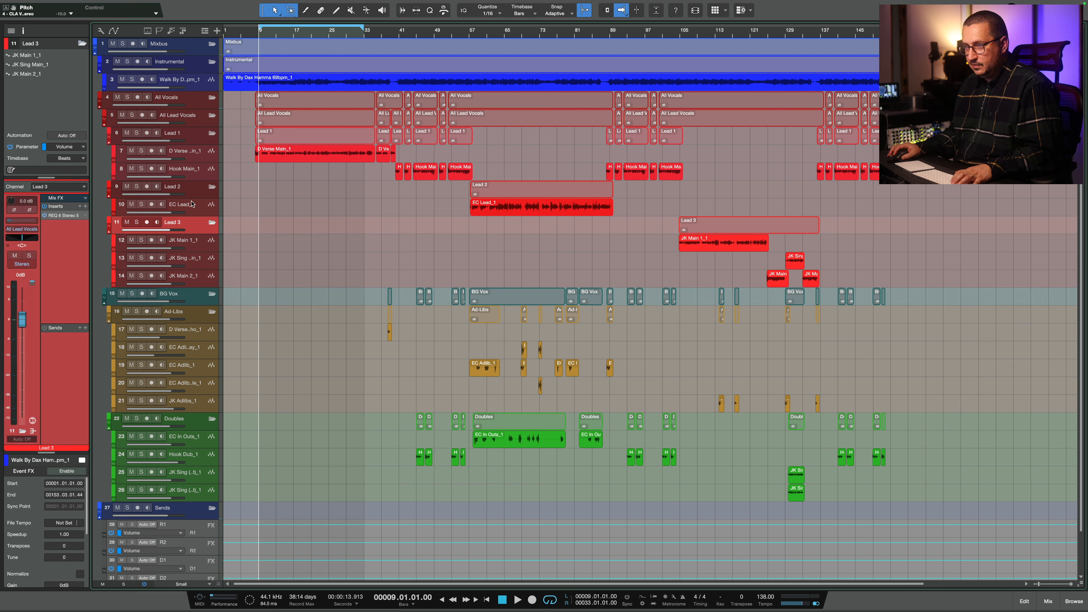
click(189, 119)
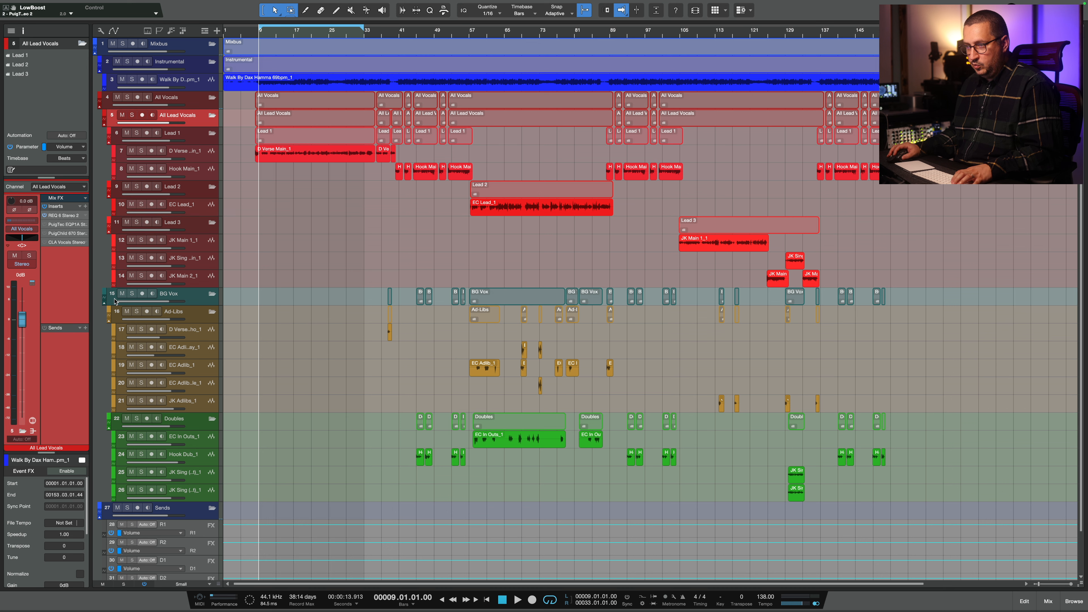
double_click(62, 225)
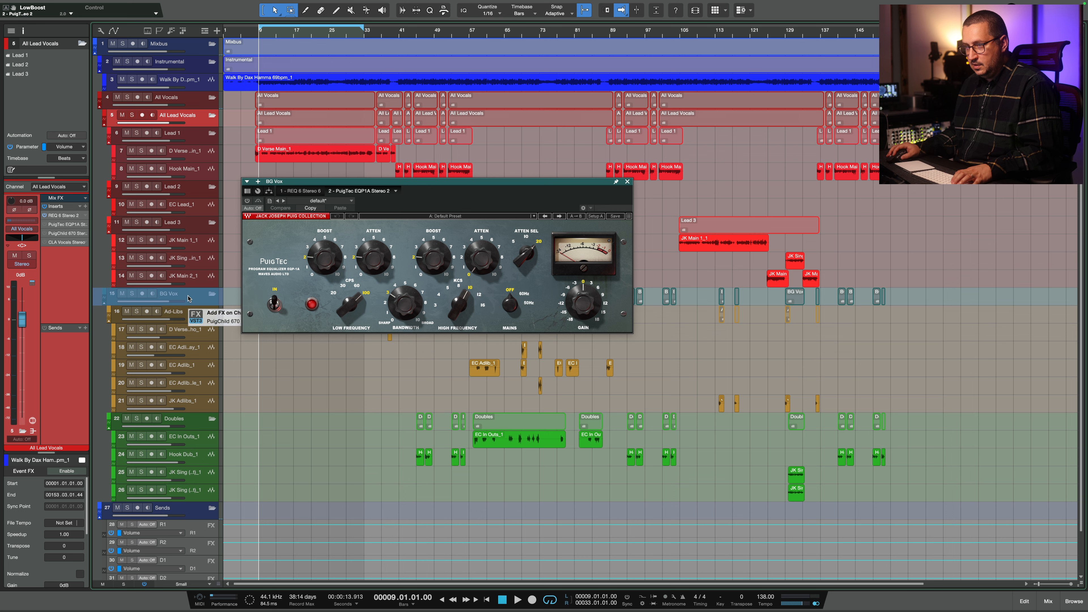
double_click(67, 234)
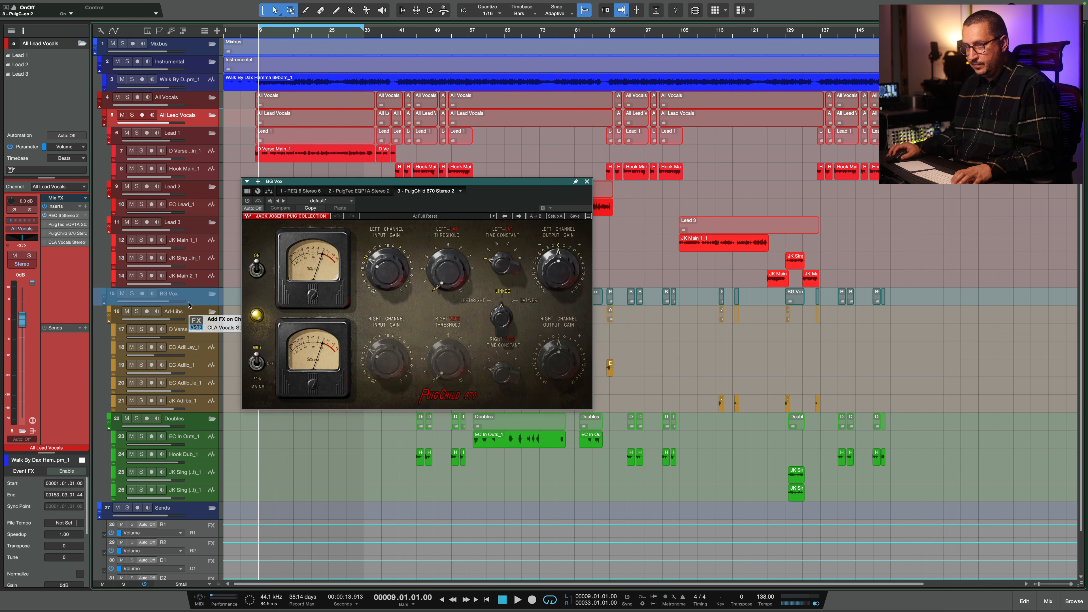
double_click(63, 242)
click(550, 182)
Insert Silk Vocal Stereo on All Vocals and set its Low, Mid and High amounts to 0.
click(167, 101)
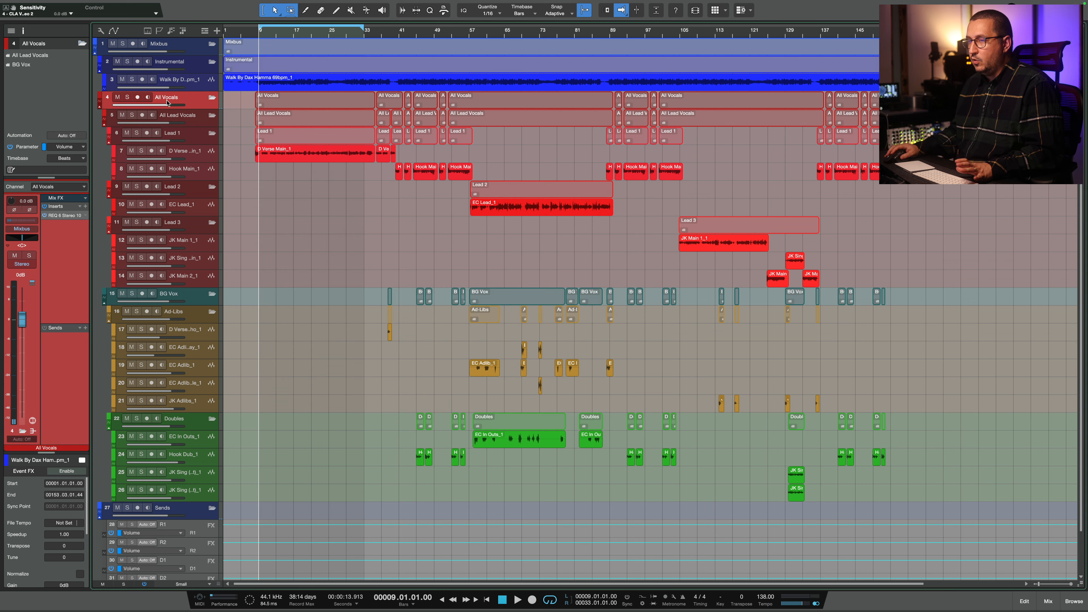
click(88, 207)
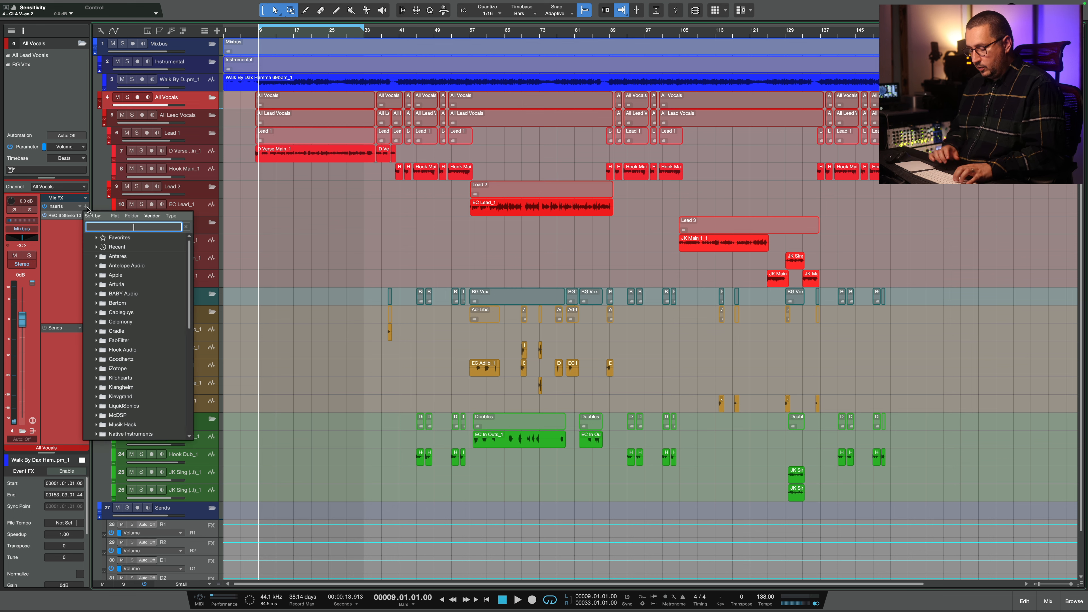
text(silk)
double_click(115, 285)
drag(293, 327, 293, 365)
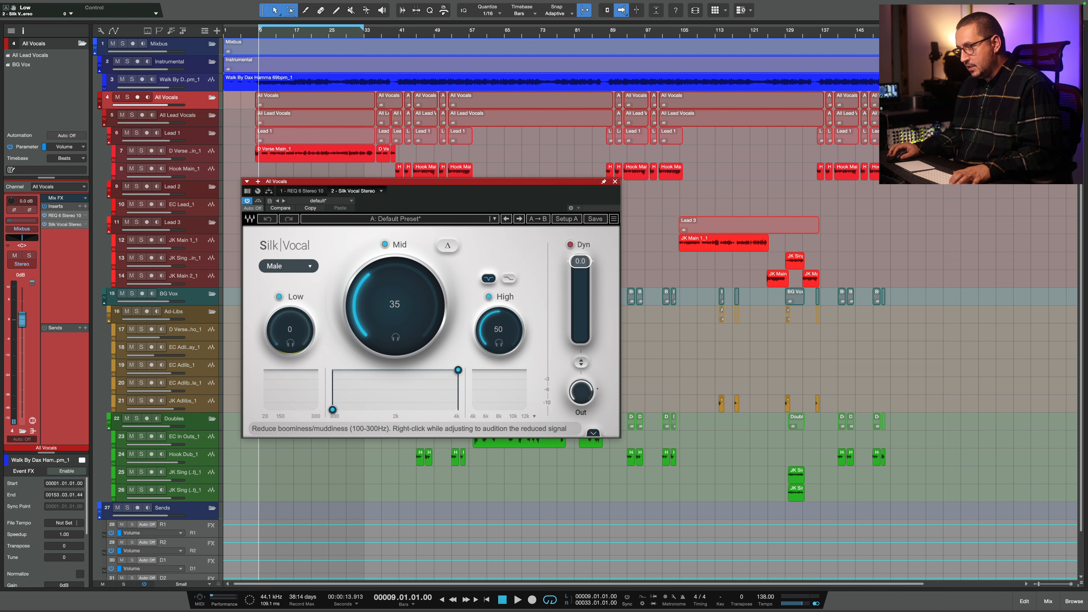
drag(419, 307, 422, 357)
drag(509, 329, 509, 364)
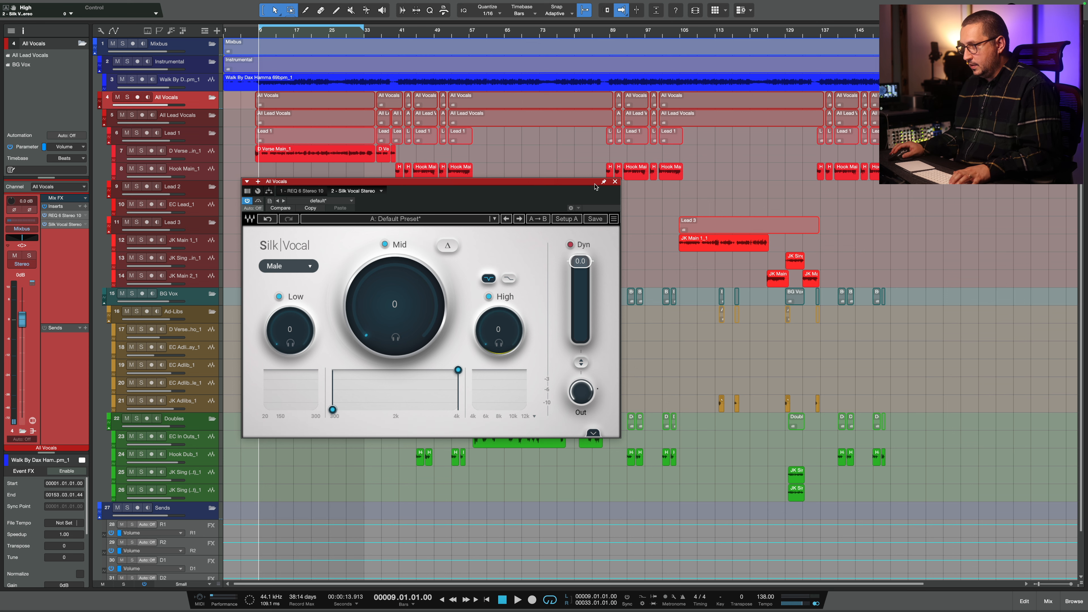
drag(595, 185, 669, 173)
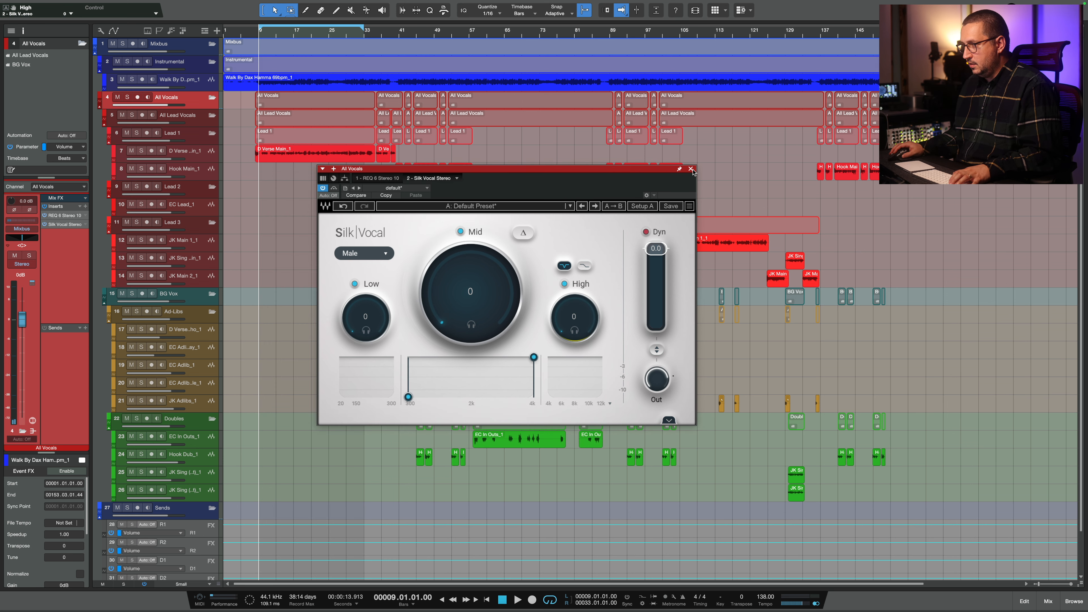
Close the Silk Vocal window and insert CLA Effects Stereo on the Ad-Libs bus.
click(691, 169)
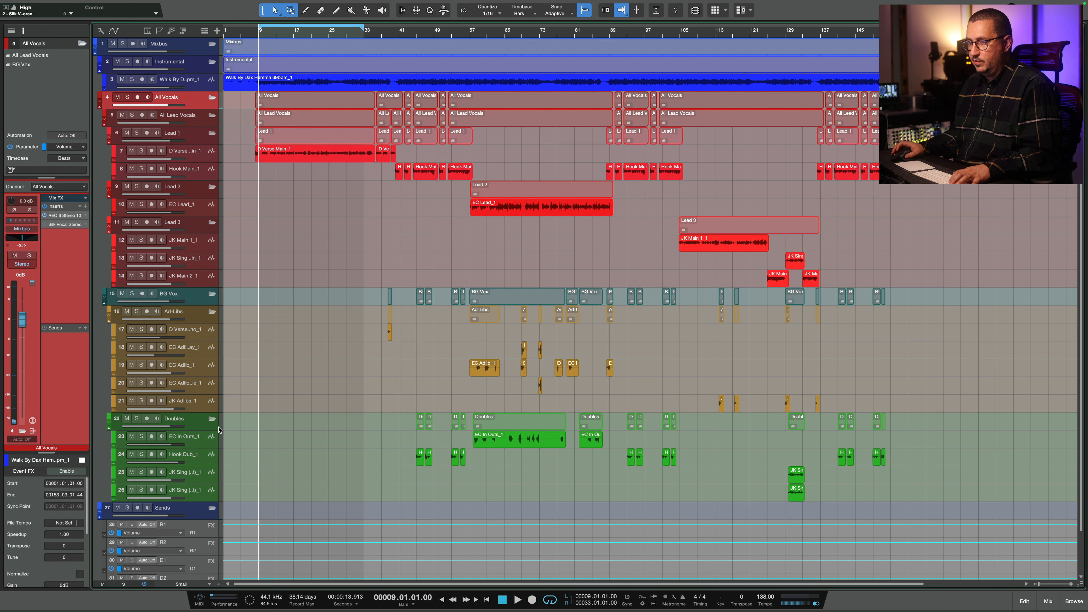
scroll(253, 335, down, 1)
click(195, 316)
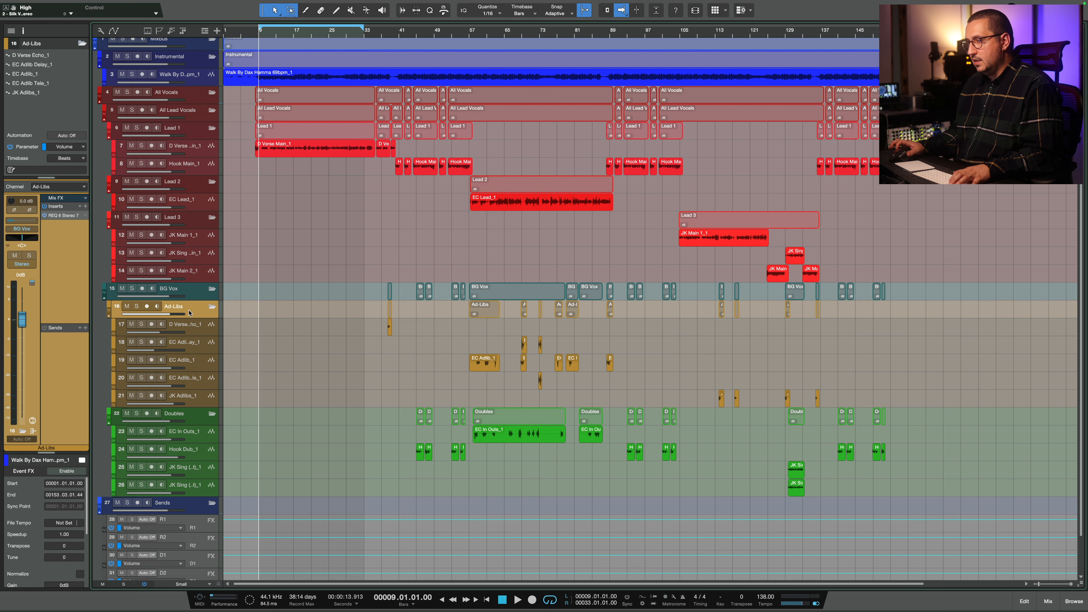
click(83, 208)
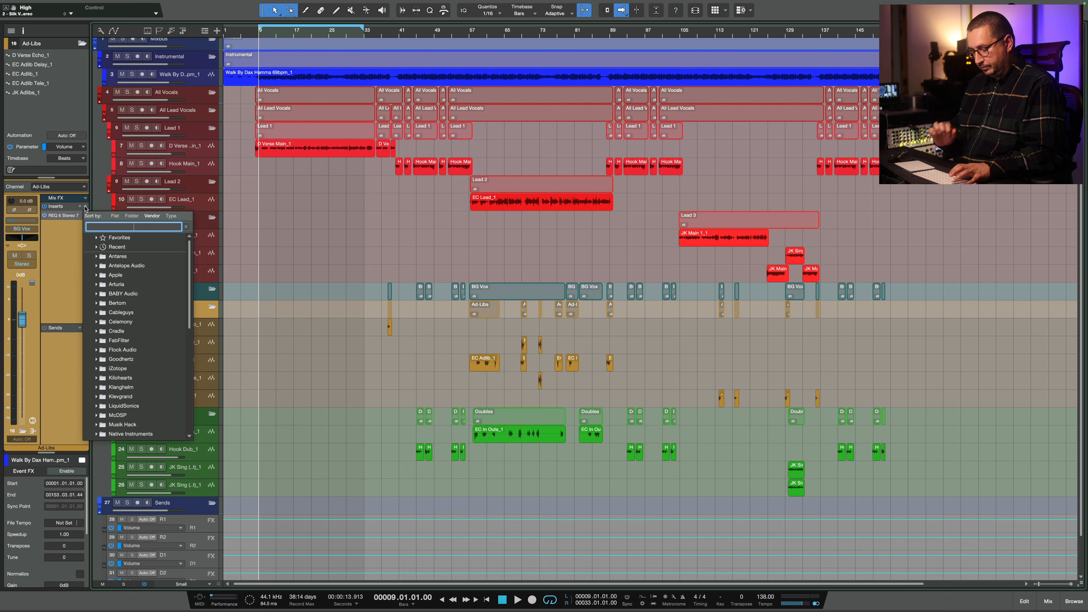
text(cla ef)
key(Return)
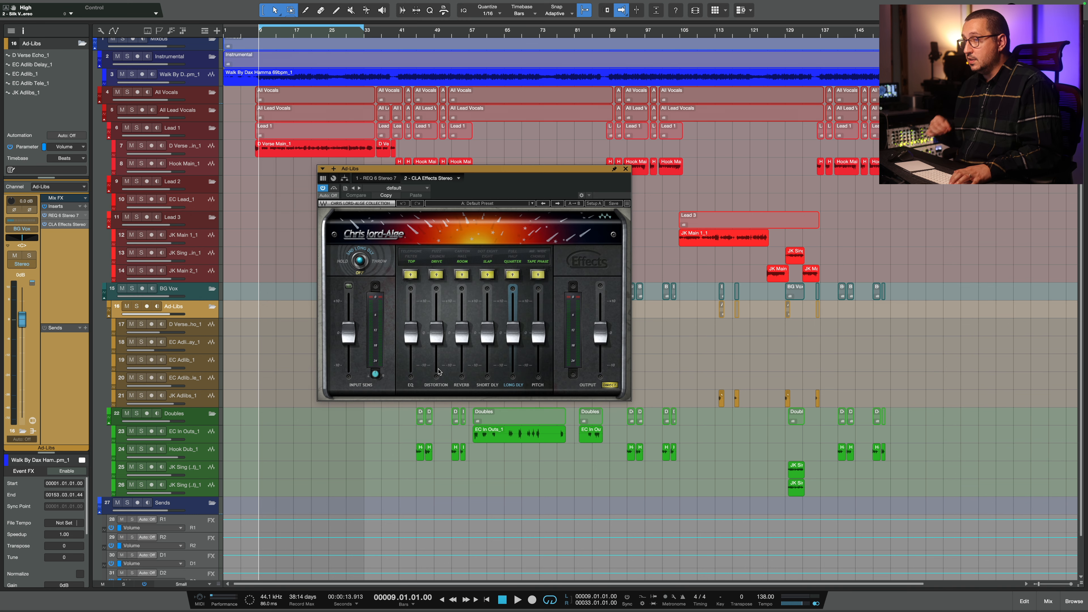
Set CLA Effects on Ad-Libs to the Telephone EQ with Short Delay and Pitch off, then fine-tune the Long Delay level during playback.
click(413, 276)
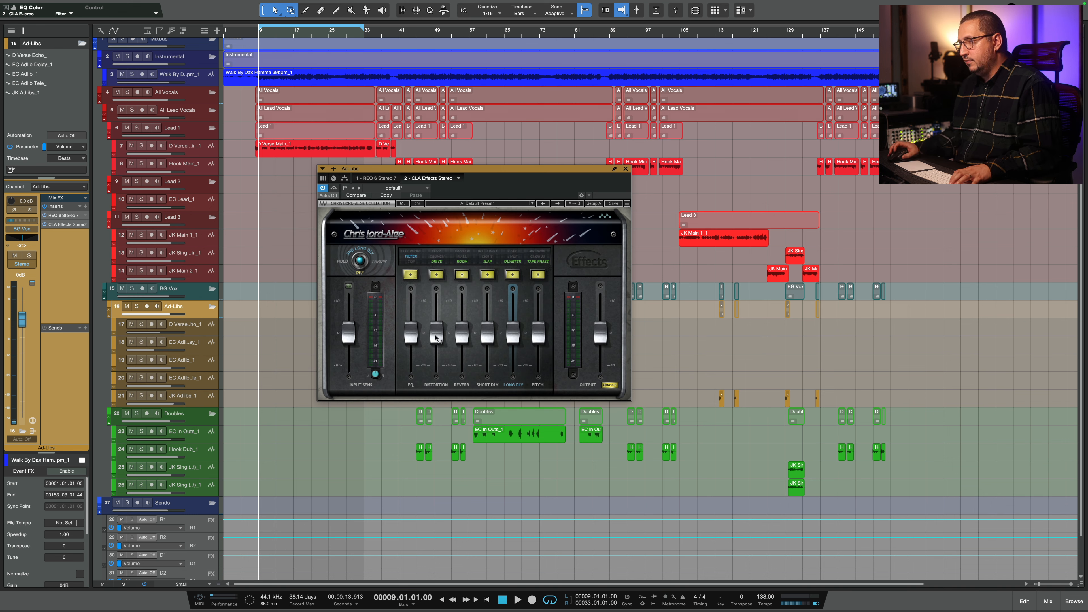
click(462, 275)
click(487, 274)
click(512, 275)
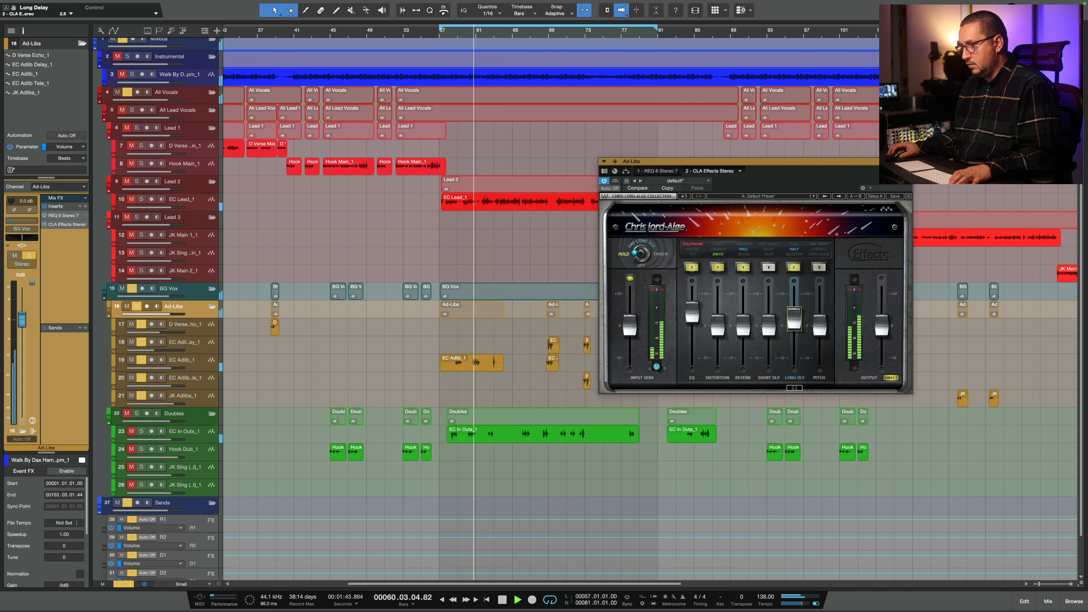
drag(794, 319, 794, 320)
key(space)
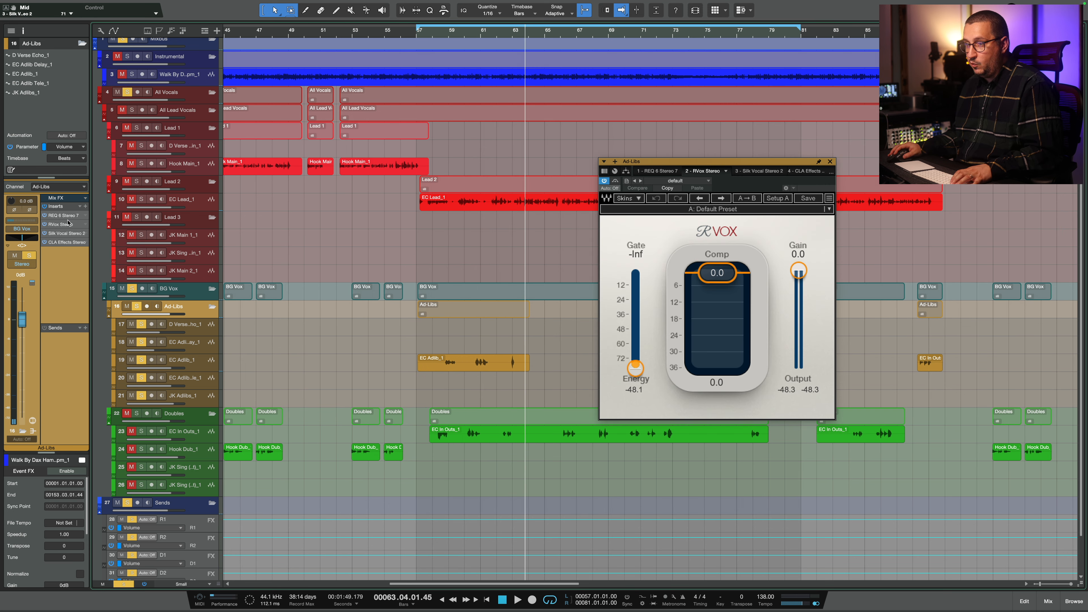
Place CLA Effects ahead of Silk Vocal on Ad-Libs, bypassing RVox and both of these plug-ins, and close the RVox window.
click(55, 245)
click(54, 245)
drag(56, 243, 93, 233)
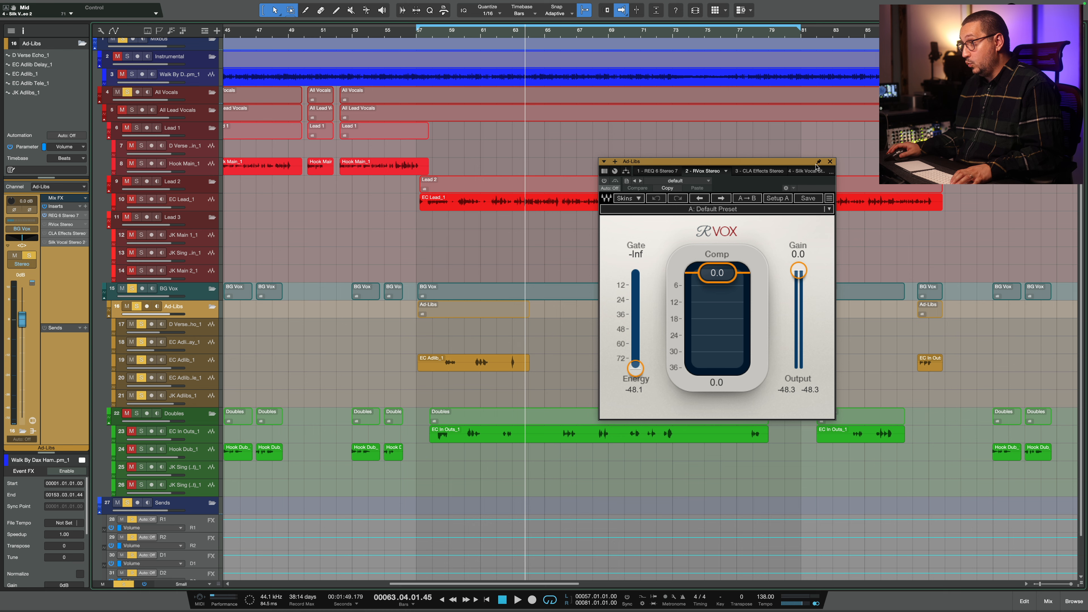
click(829, 162)
Clear all track solos and set the arrangement's track height to Tiny.
scroll(479, 33, down, 5)
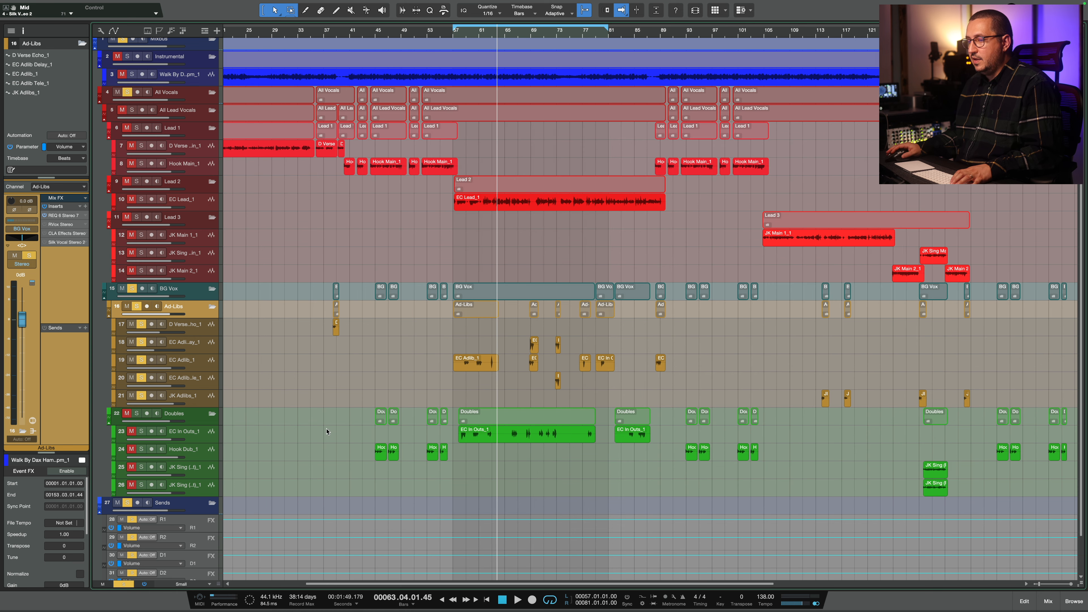
click(129, 584)
click(183, 585)
click(184, 530)
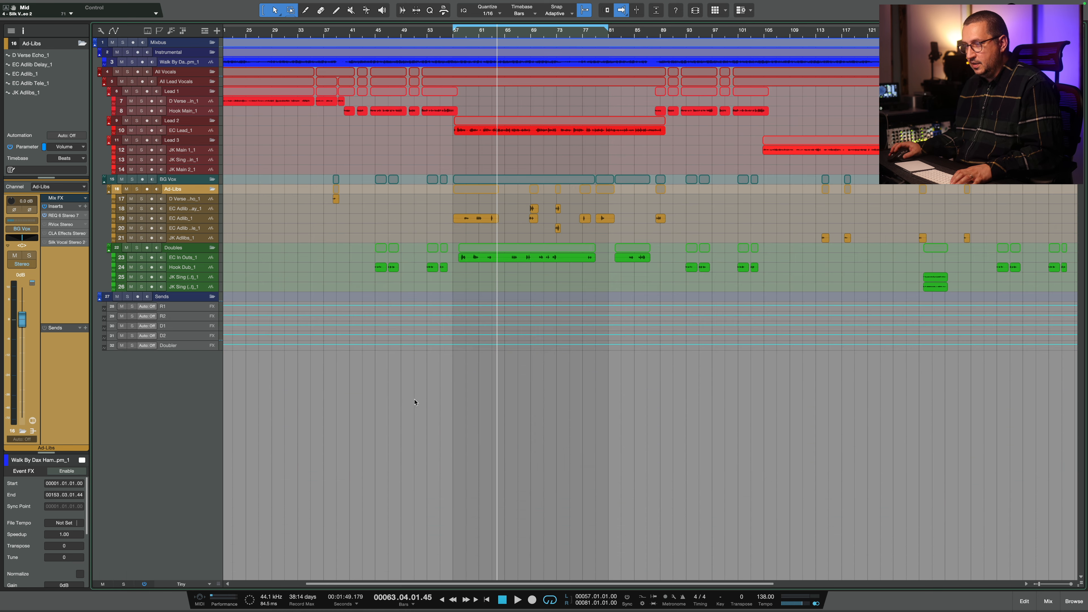
Insert RVox Stereo on the Lead 1 bus.
click(184, 92)
click(85, 206)
text(rvox)
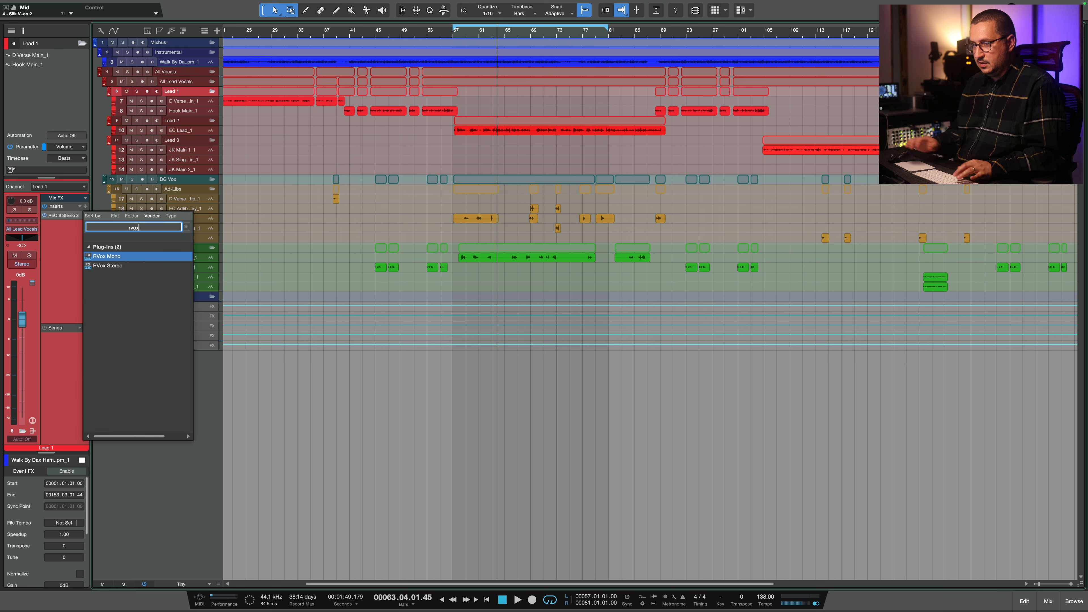
click(112, 266)
double_click(112, 266)
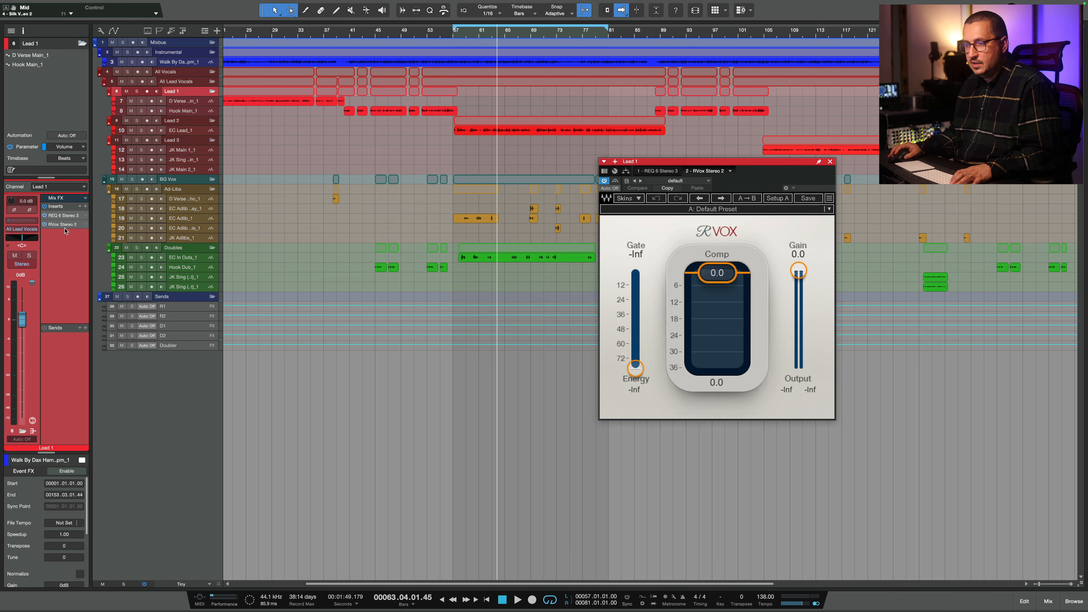
Copy RVox from Lead 1 to Lead 2 and Lead 3, and bypass the copies.
drag(192, 127, 193, 125)
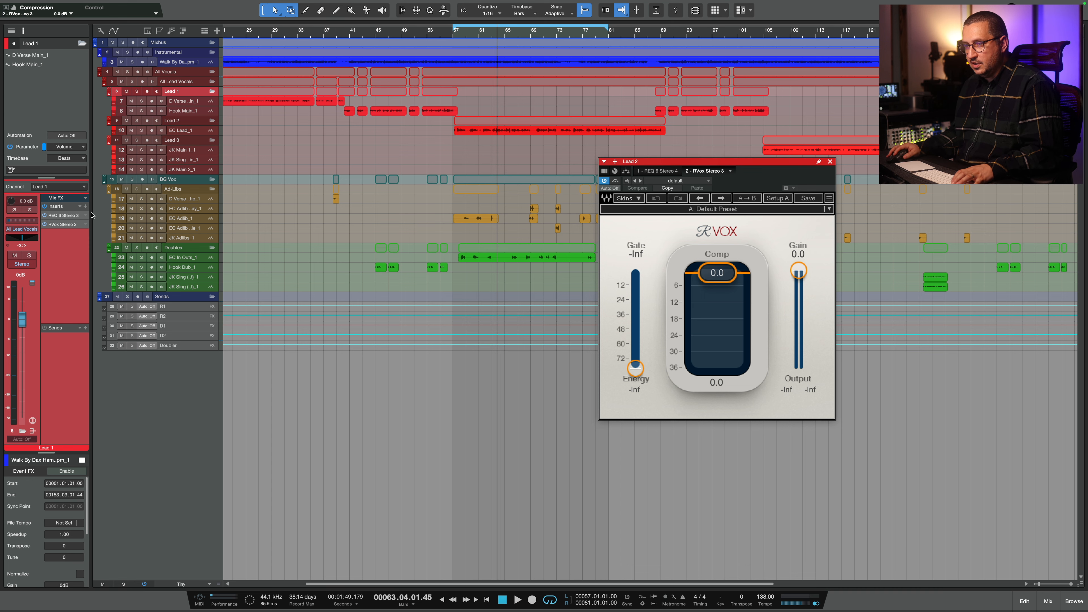
click(184, 120)
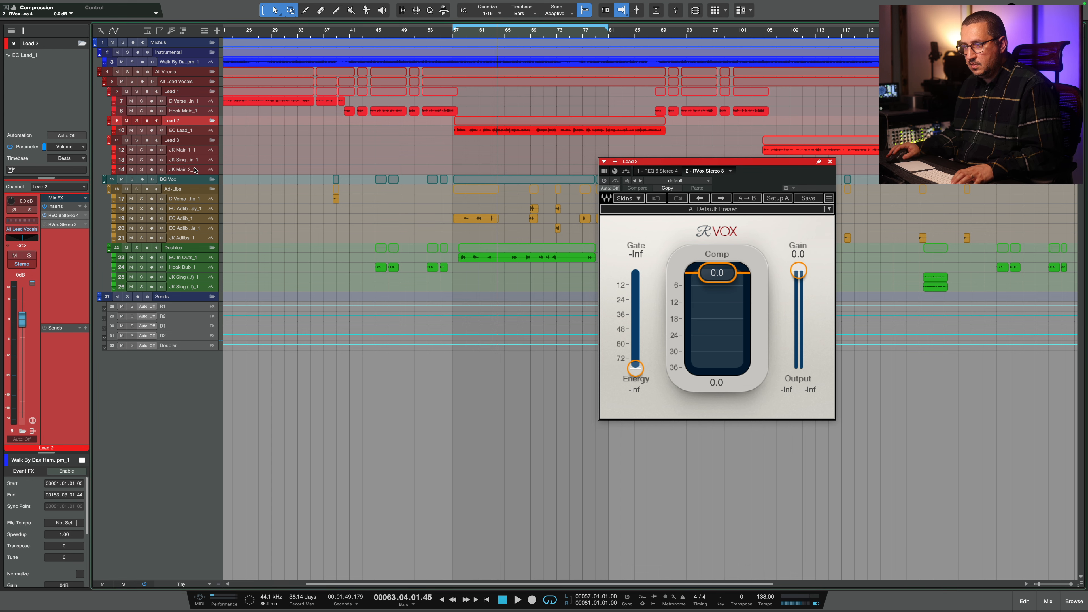
click(191, 140)
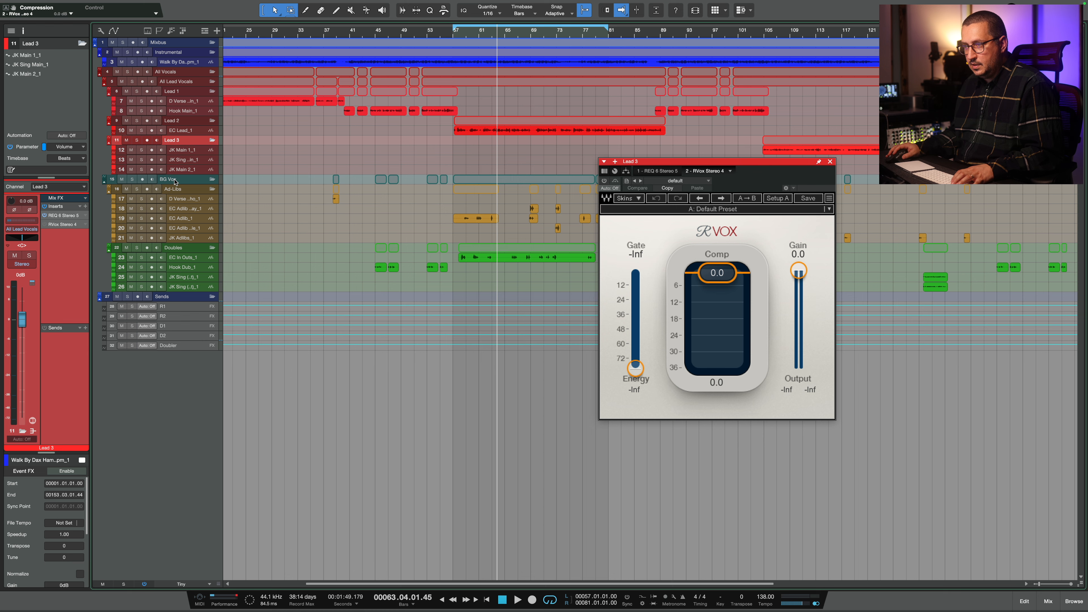